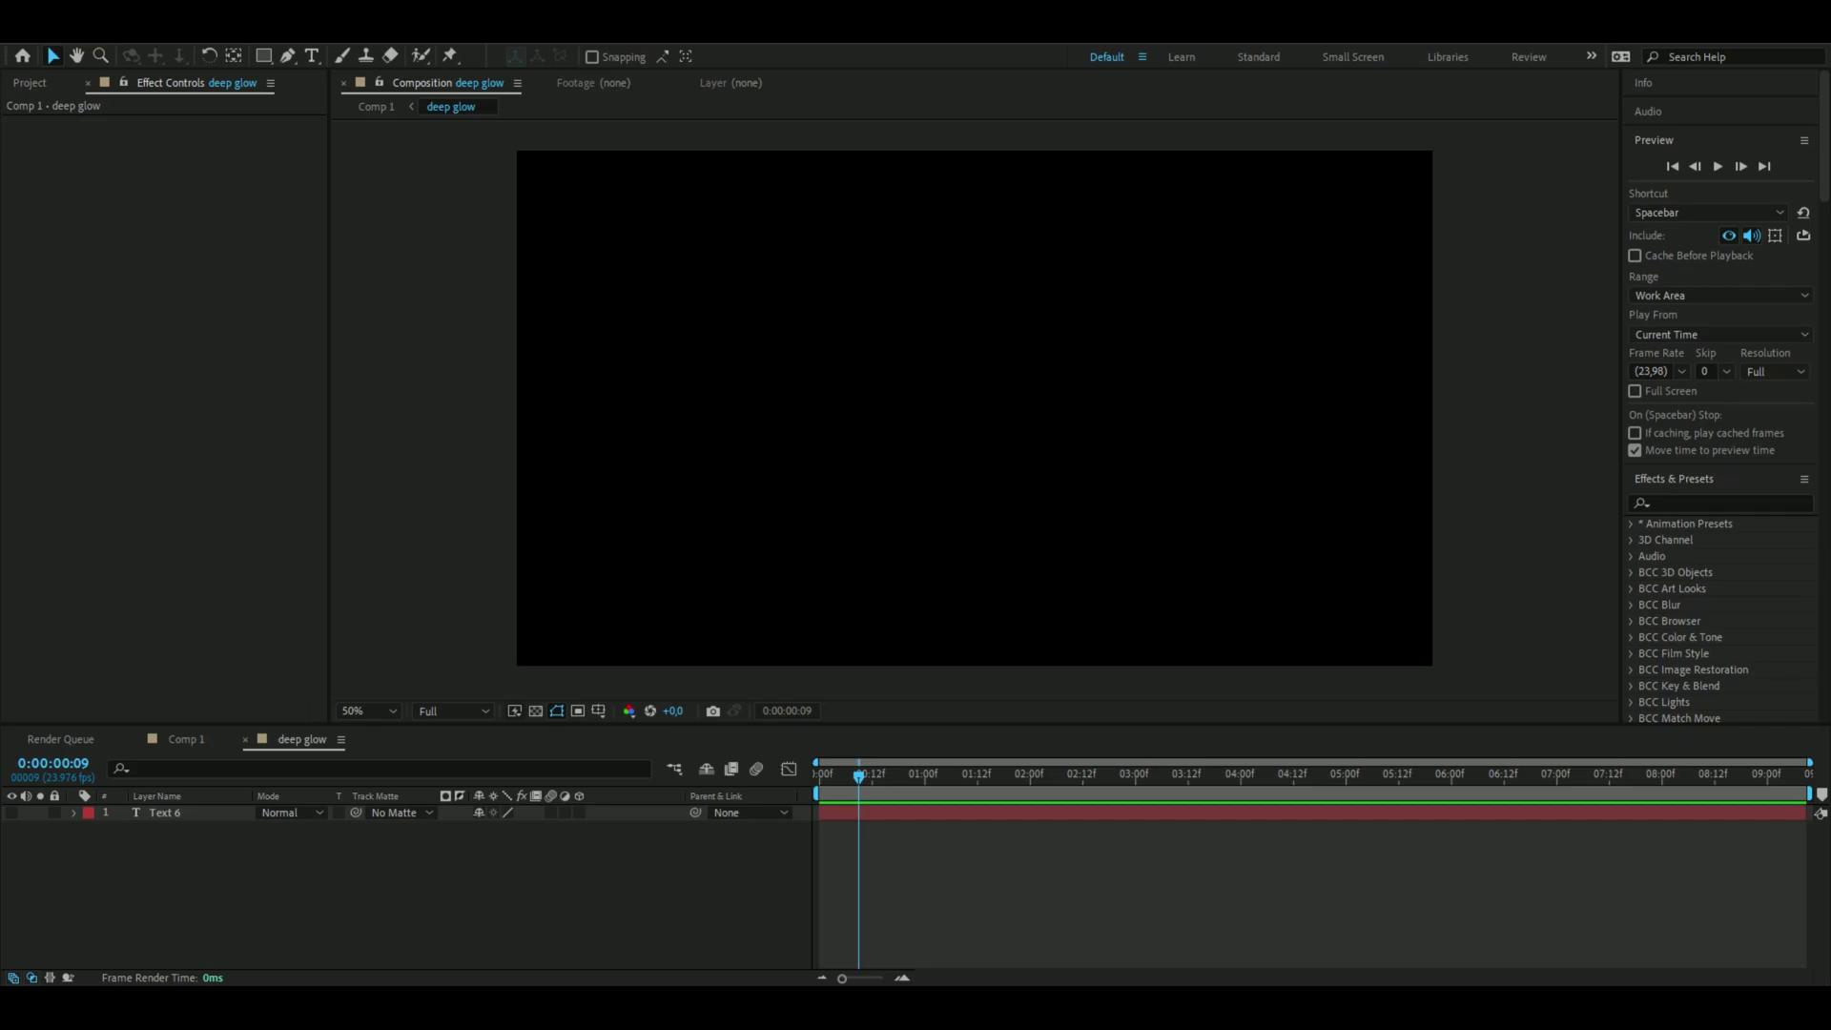
Show the text layer at frame 5 of the deep glow comp and apply the Deep Glow effect to it
{"action": "left_click", "coordinate": [841, 775]}
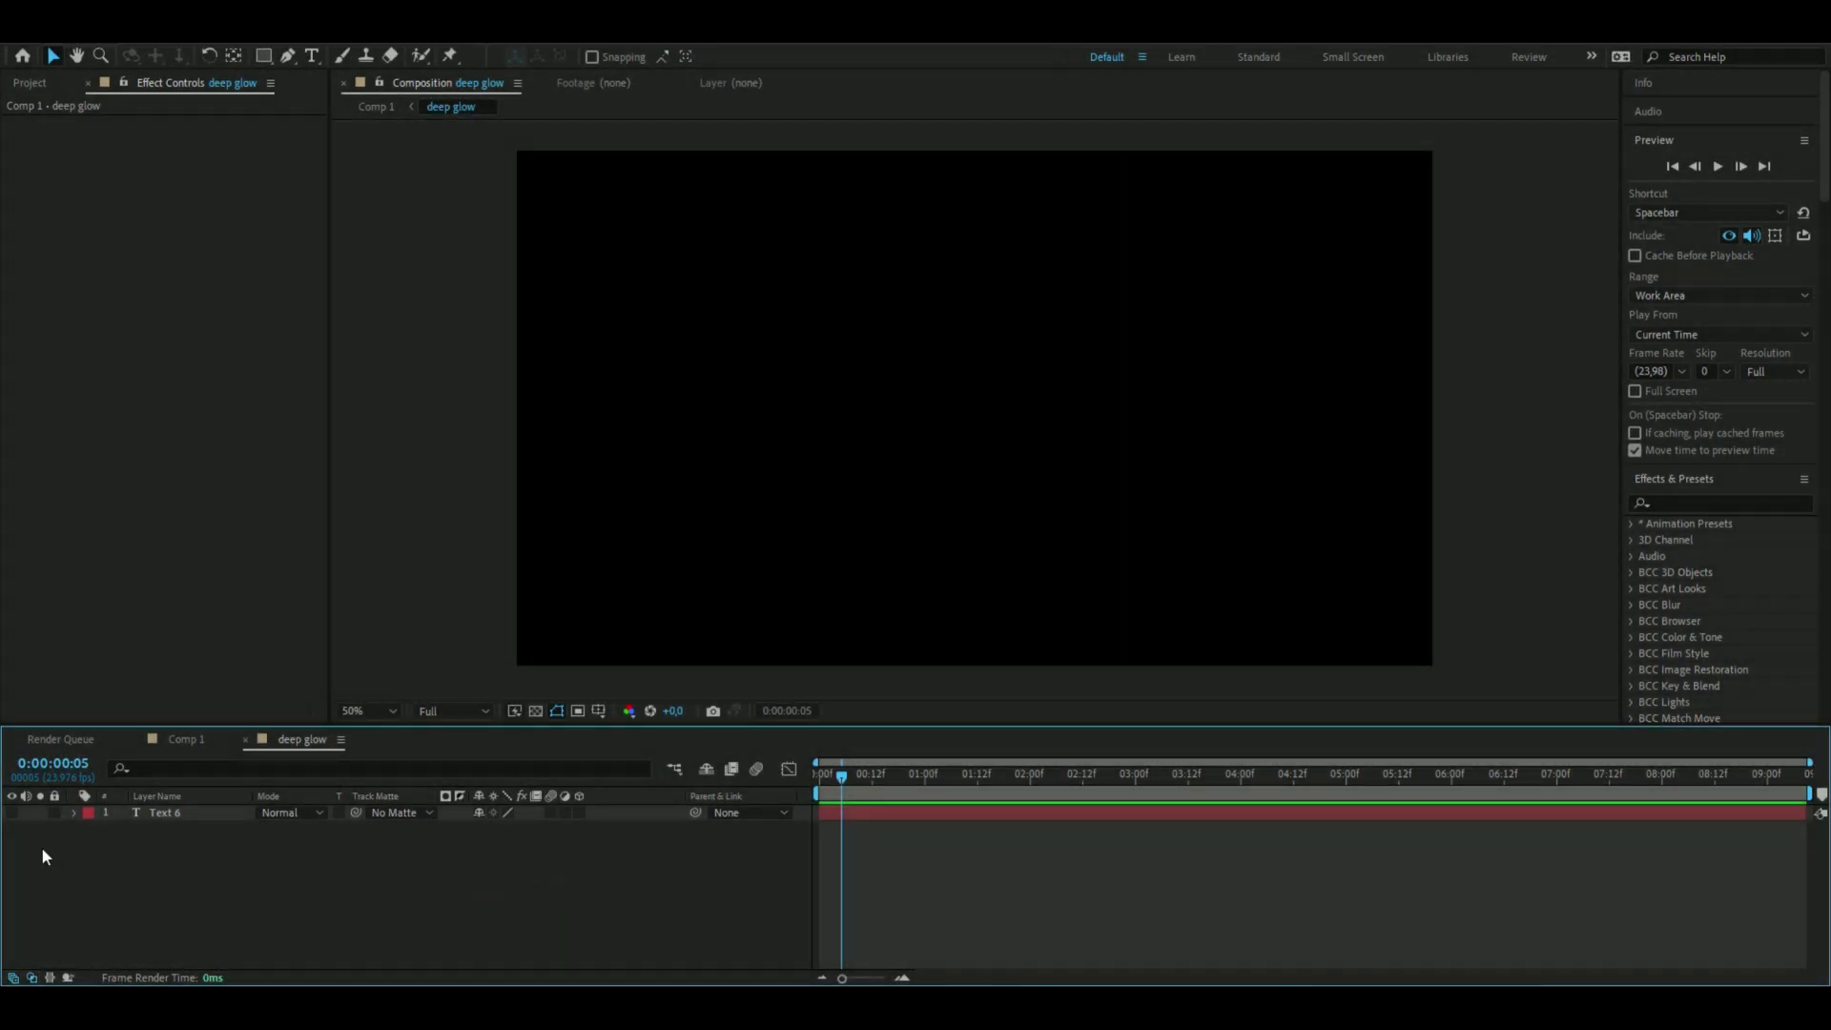
{"action": "left_click", "coordinate": [12, 813]}
{"action": "left_click", "coordinate": [850, 812]}
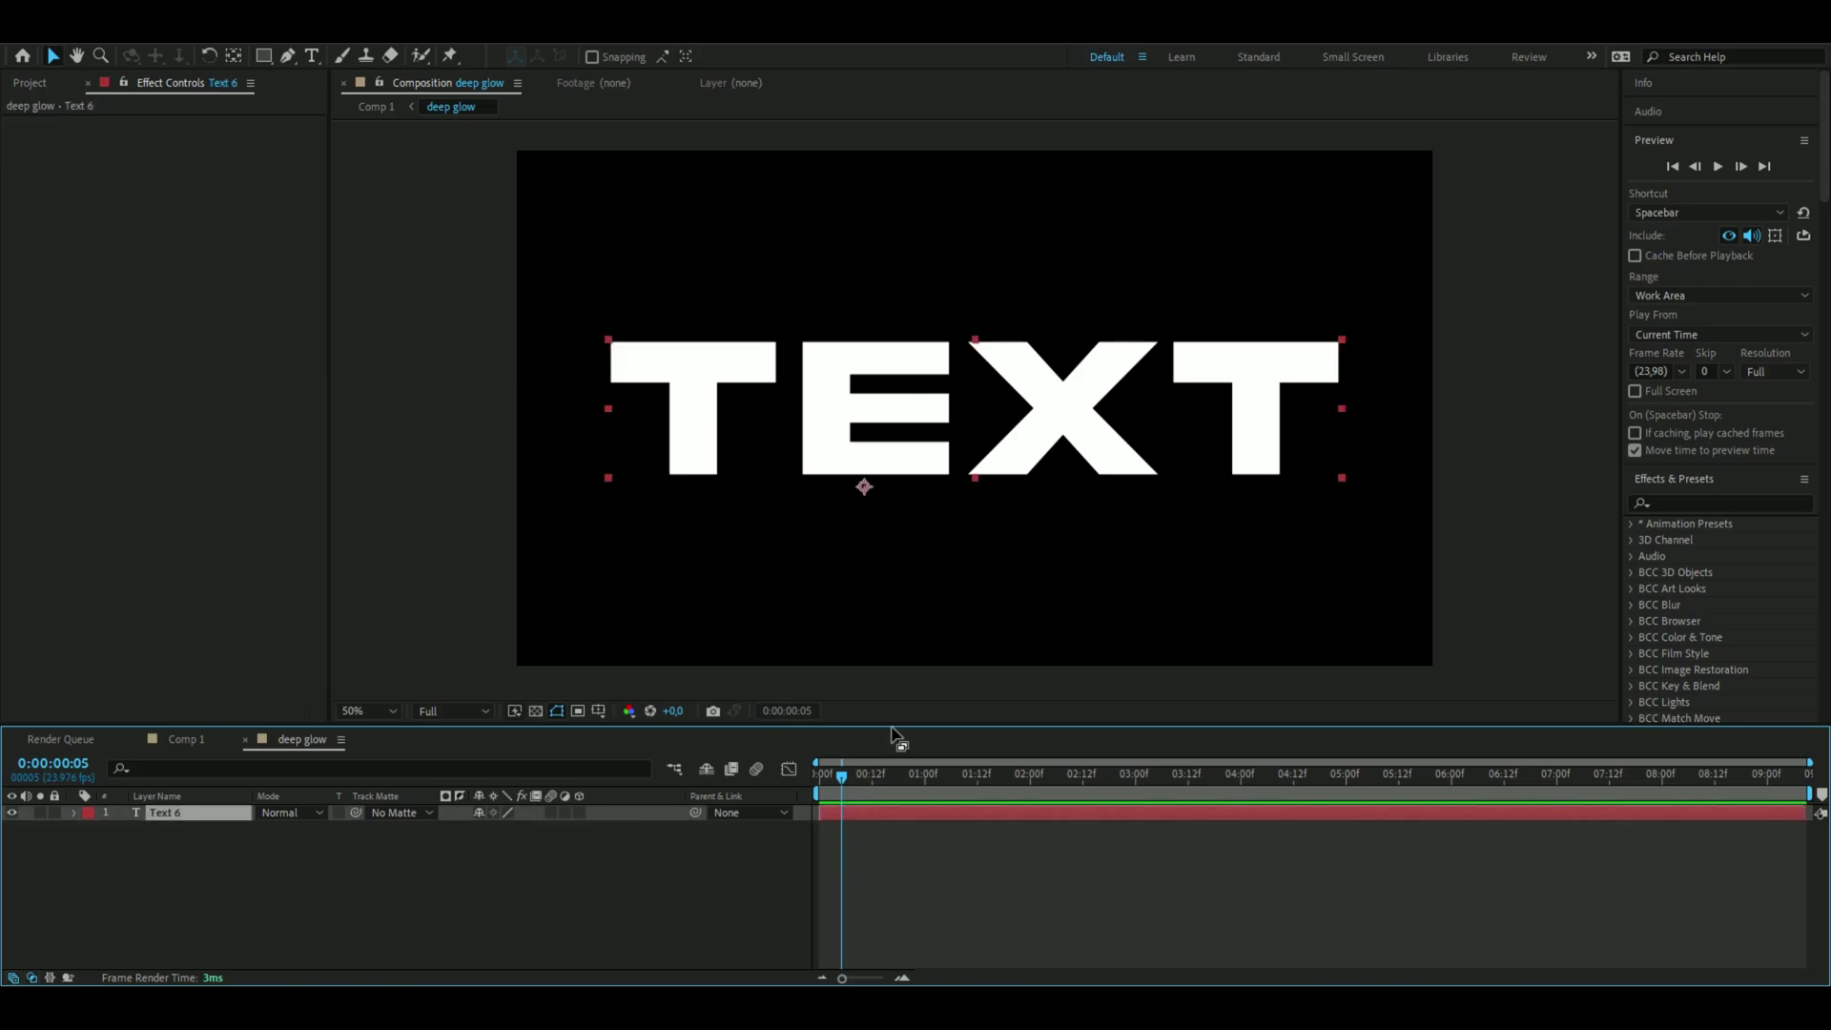
{"action": "key", "text": "ctrl+space"}
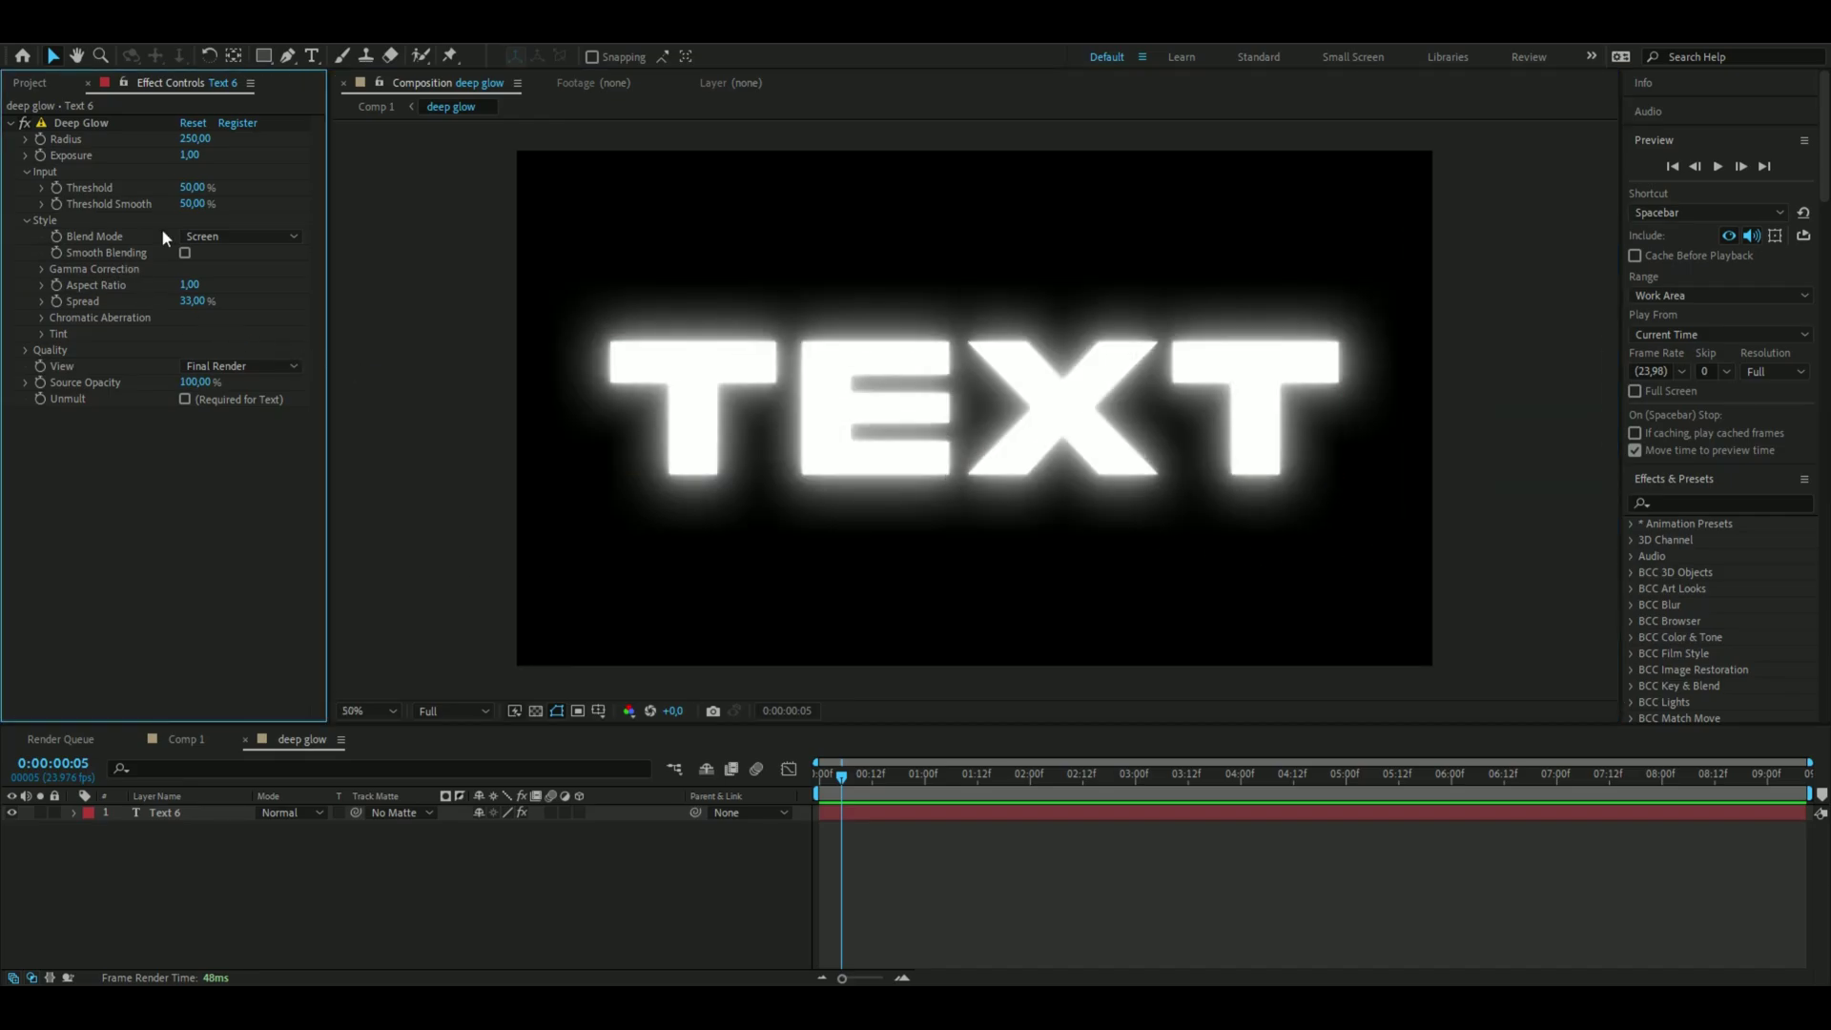
Enable Smooth Blending and Unmult for the Deep Glow effect, leaving the blend mode on Screen
{"action": "left_click", "coordinate": [185, 254]}
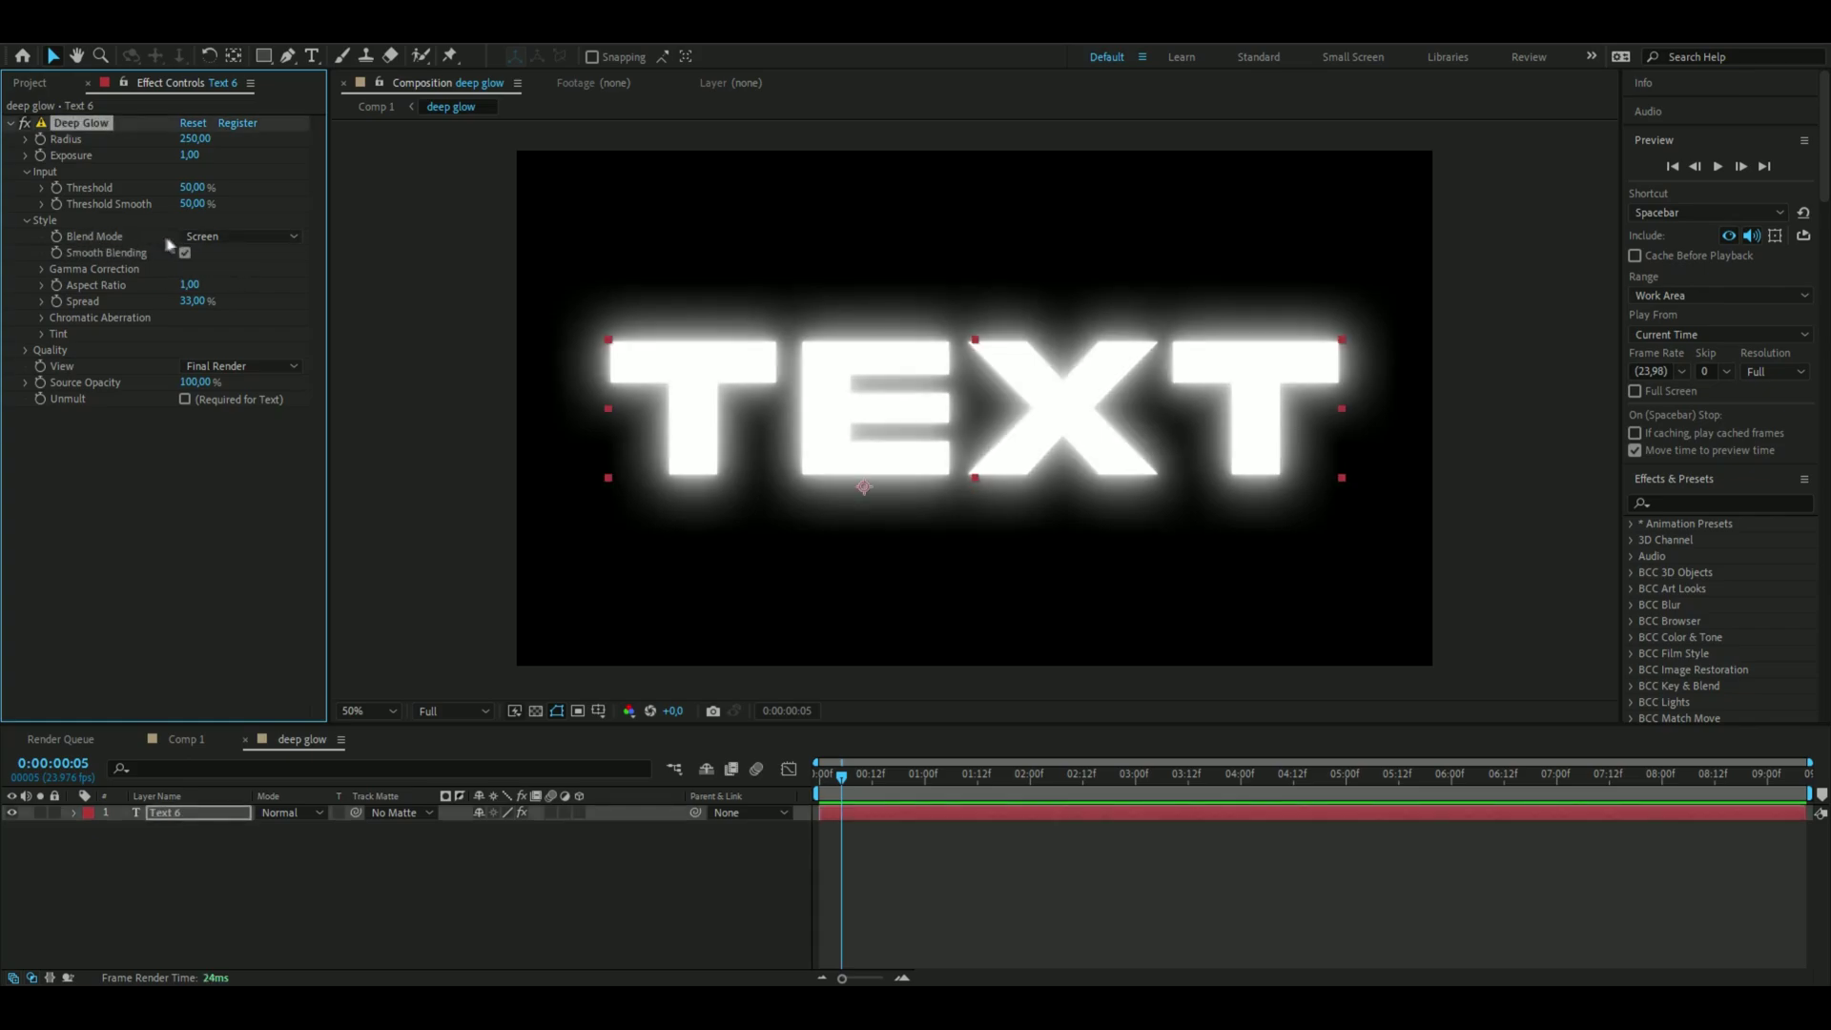
{"action": "left_click", "coordinate": [272, 237]}
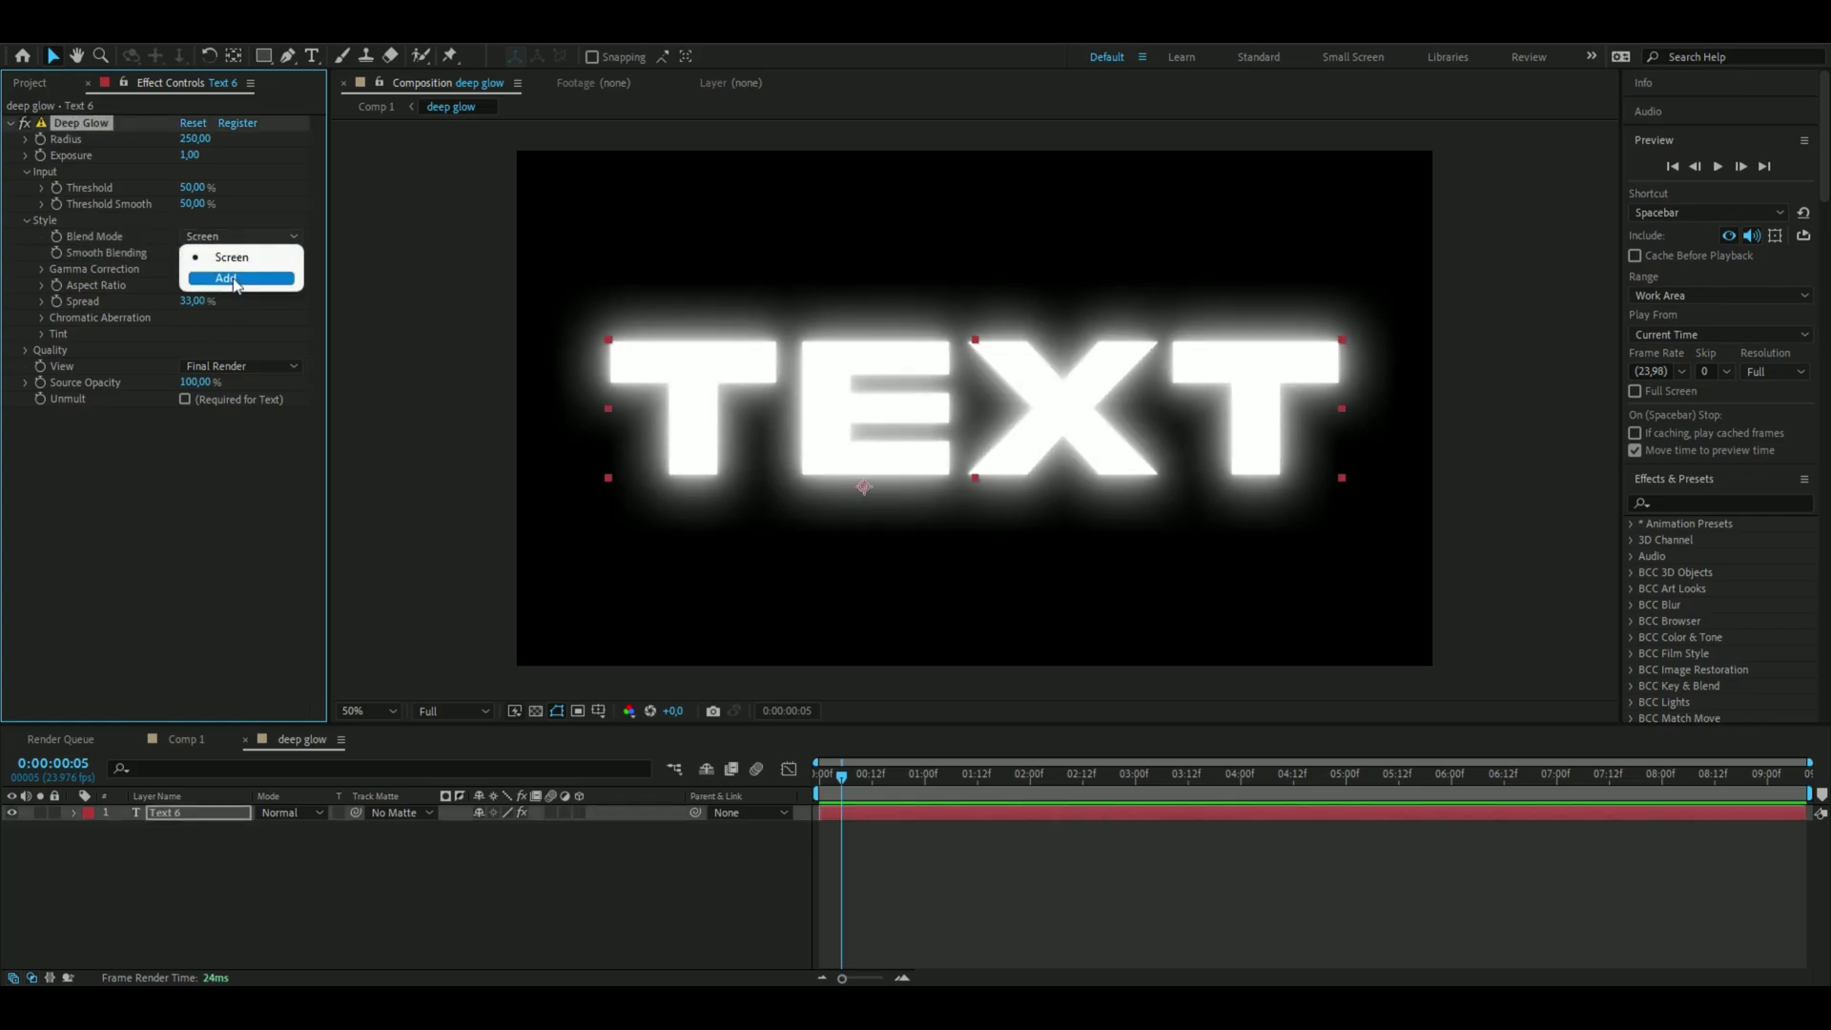
{"action": "left_click", "coordinate": [168, 231]}
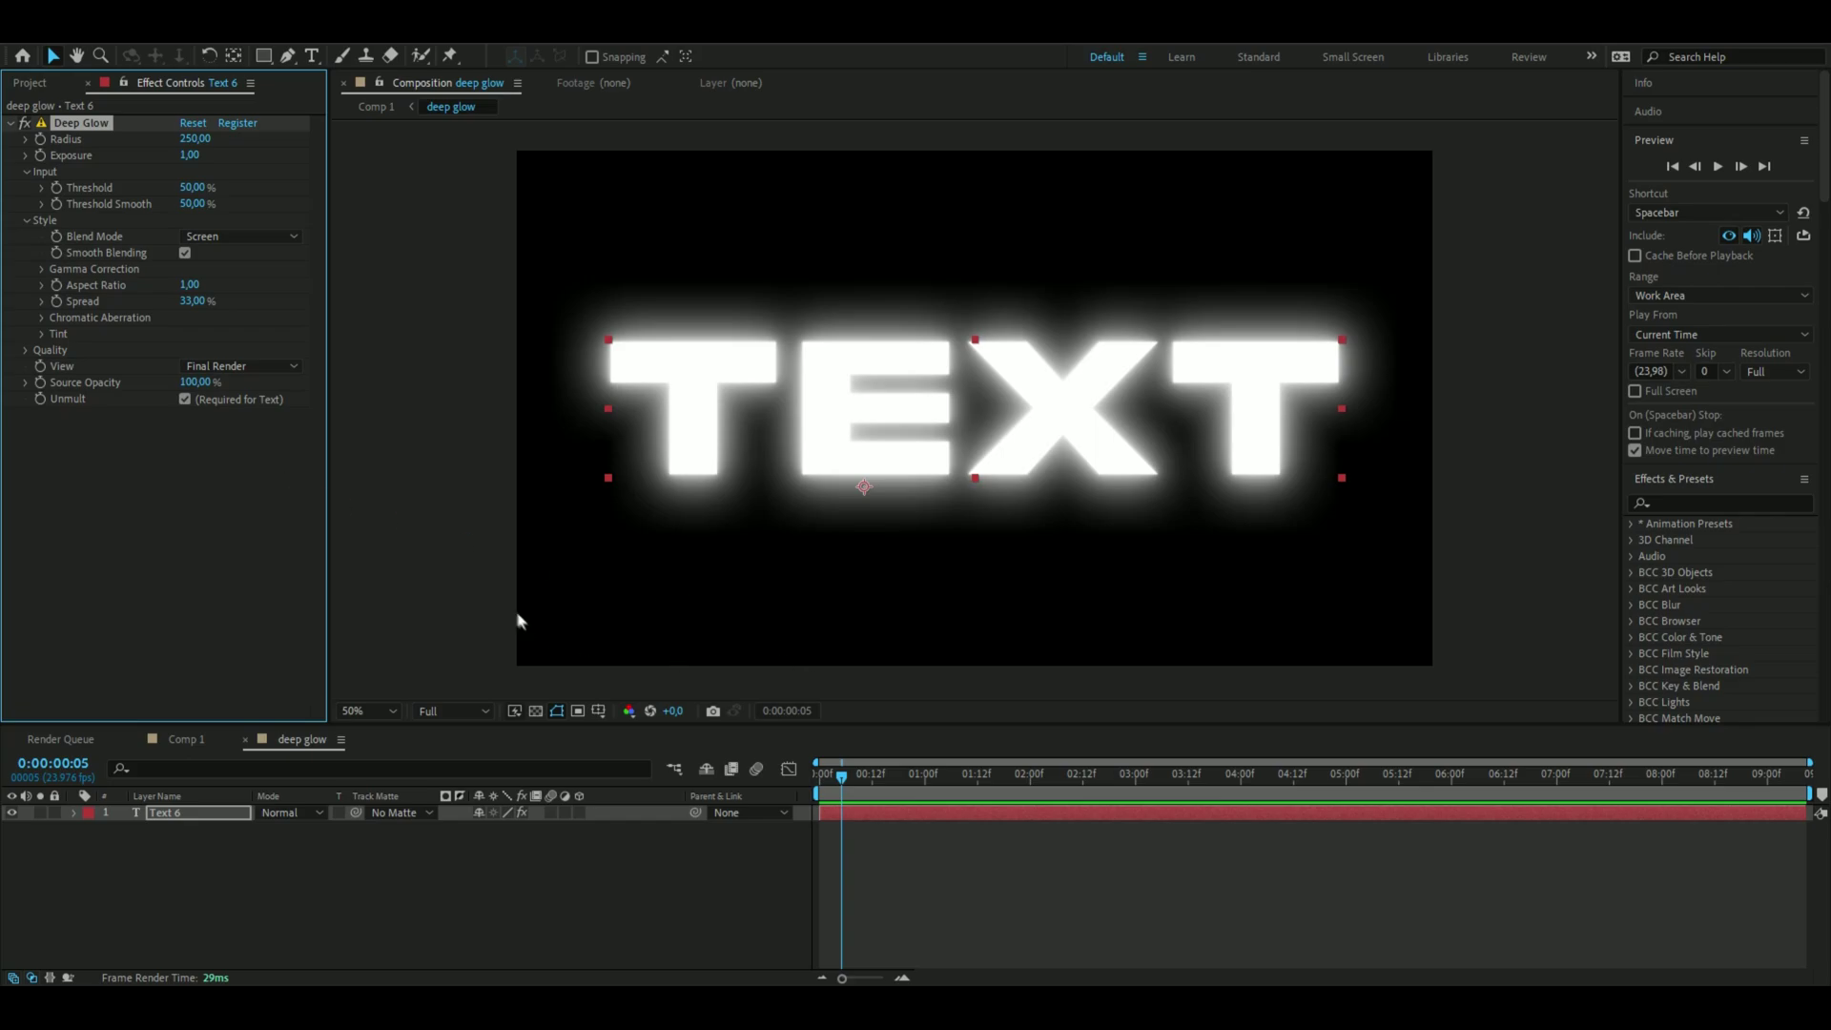
{"action": "left_click", "coordinate": [185, 401]}
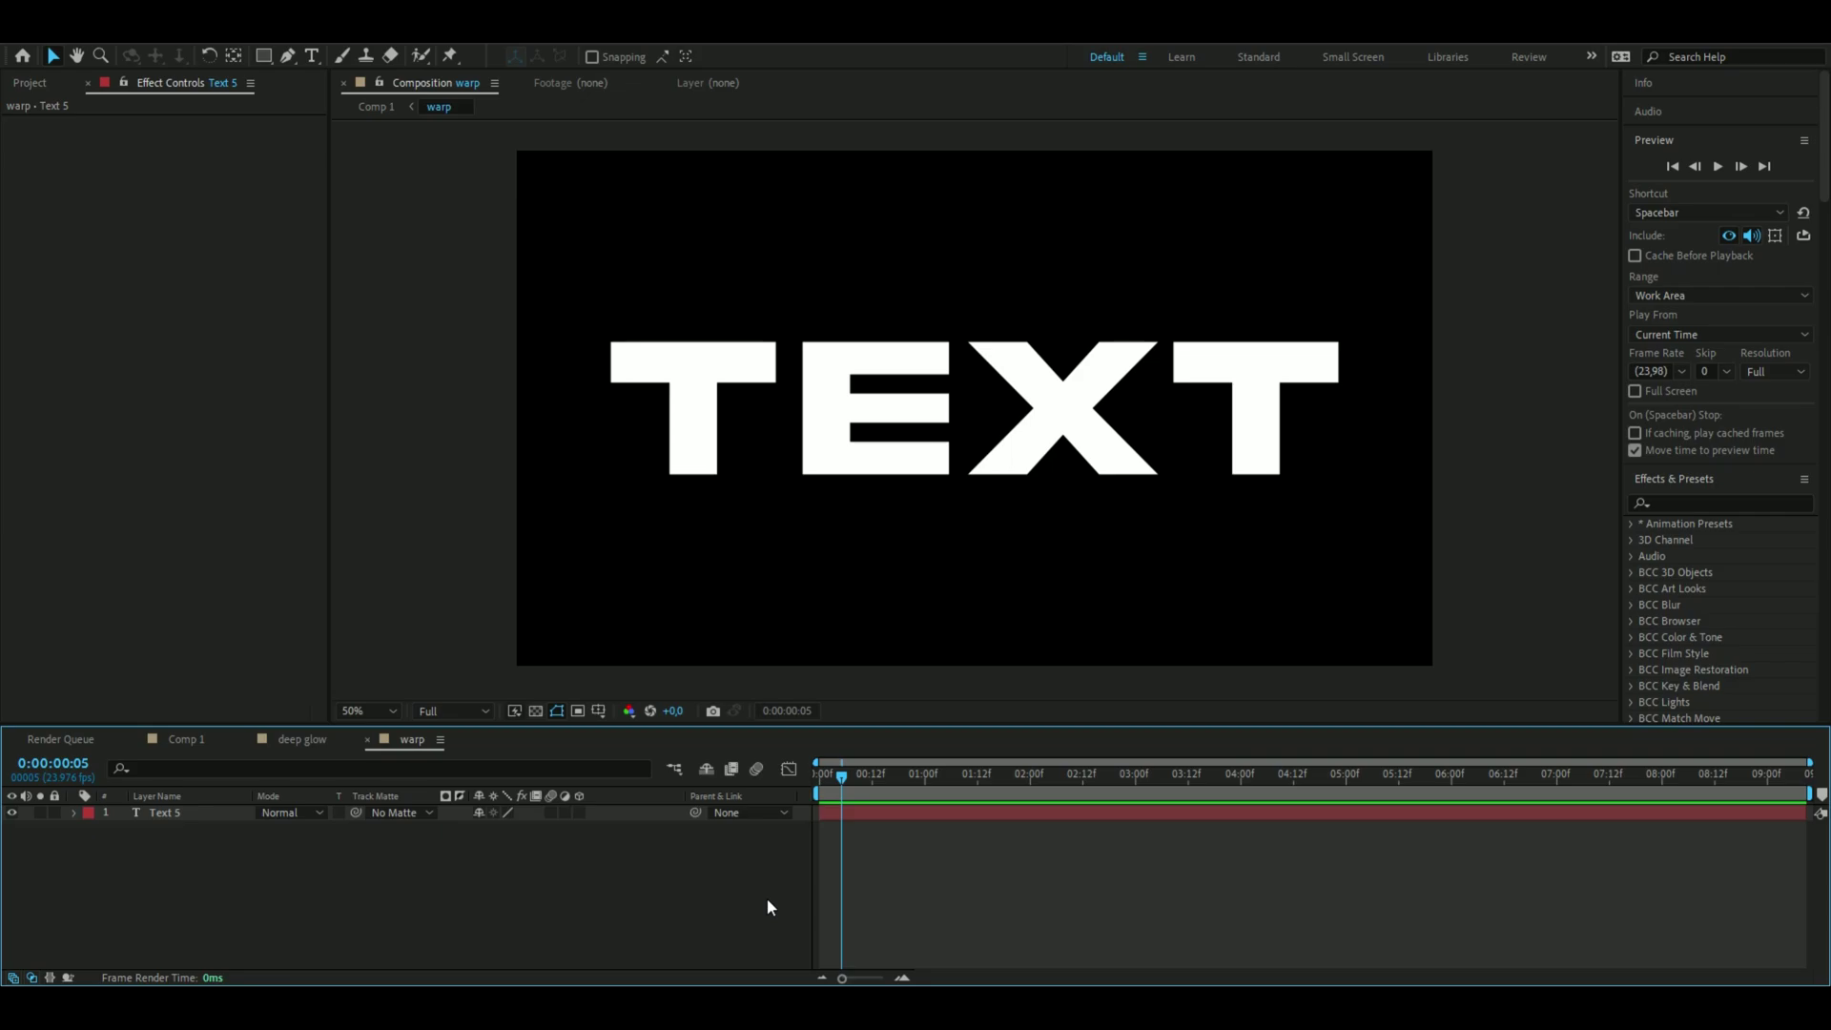
Apply the Warp effect to the text layer in the warp comp and set its Warp Style to Wave
{"action": "left_click", "coordinate": [877, 814]}
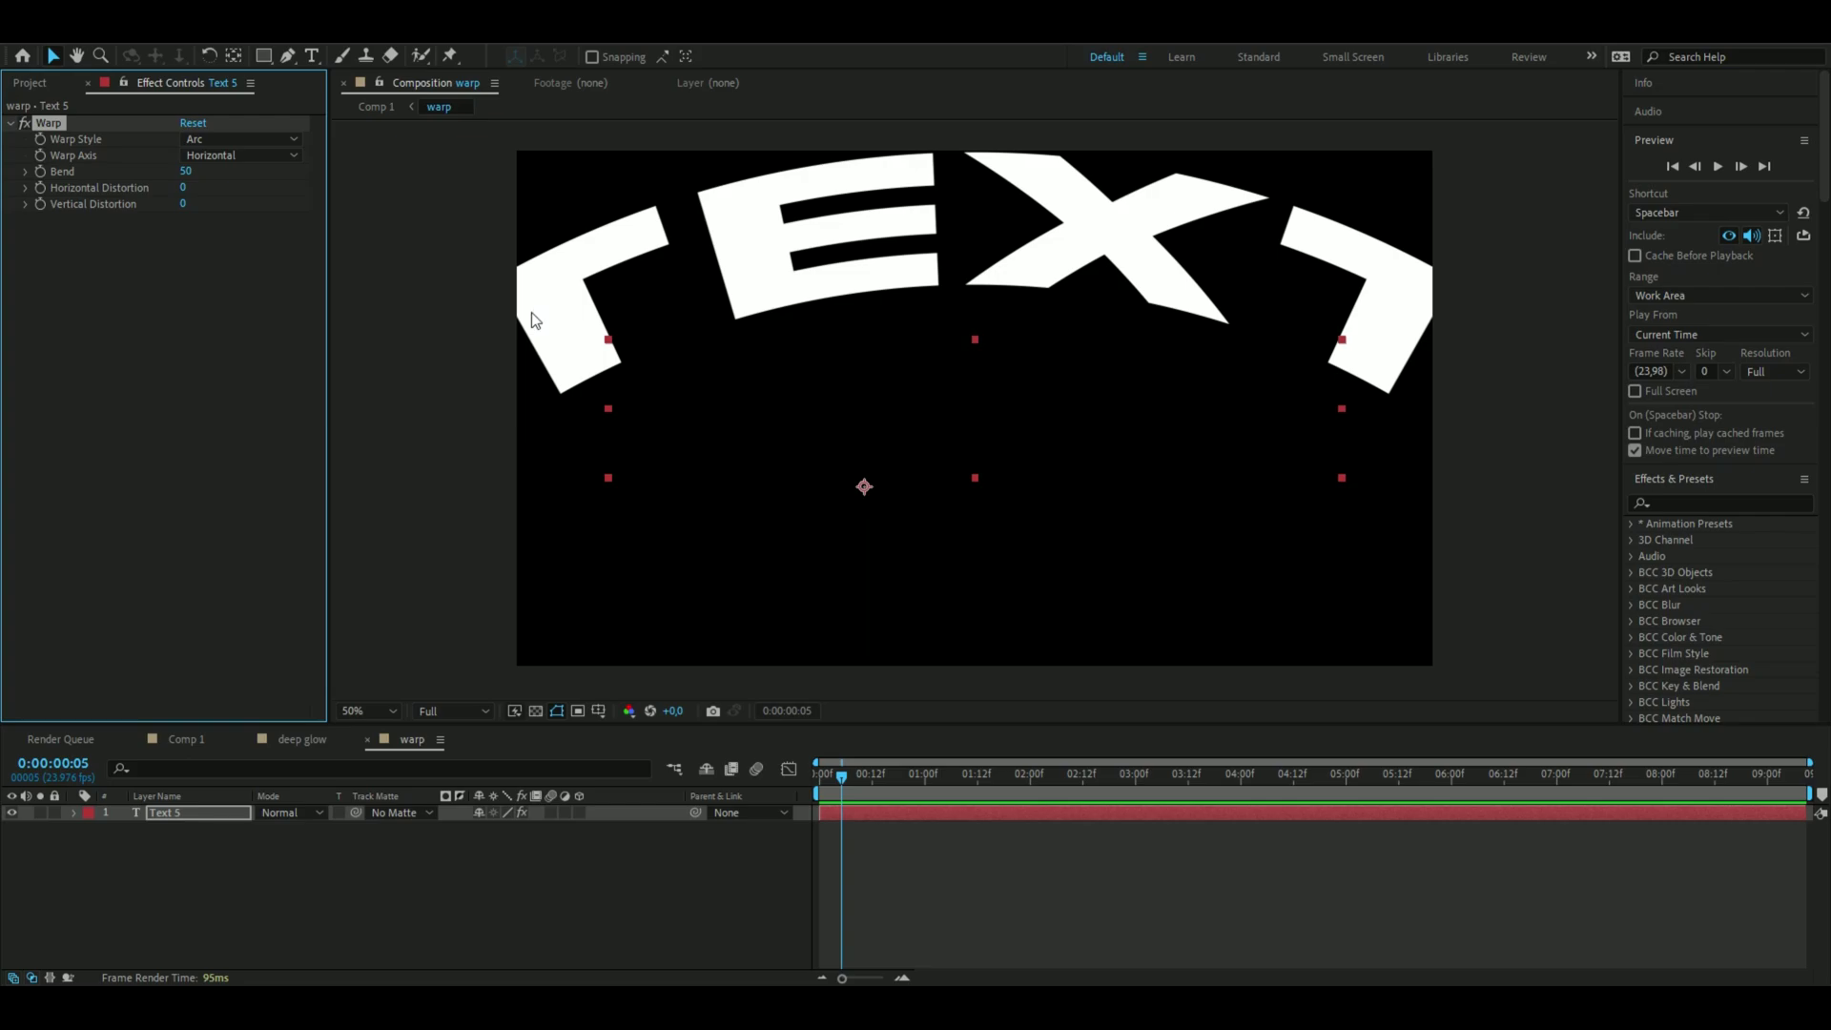
{"action": "mouse_move", "coordinate": [185, 171]}
{"action": "left_mouse_down"}
{"action": "mouse_move", "coordinate": [205, 172]}
{"action": "mouse_move", "coordinate": [128, 198]}
{"action": "mouse_move", "coordinate": [191, 181]}
{"action": "left_mouse_up"}
{"action": "left_click", "coordinate": [238, 140]}
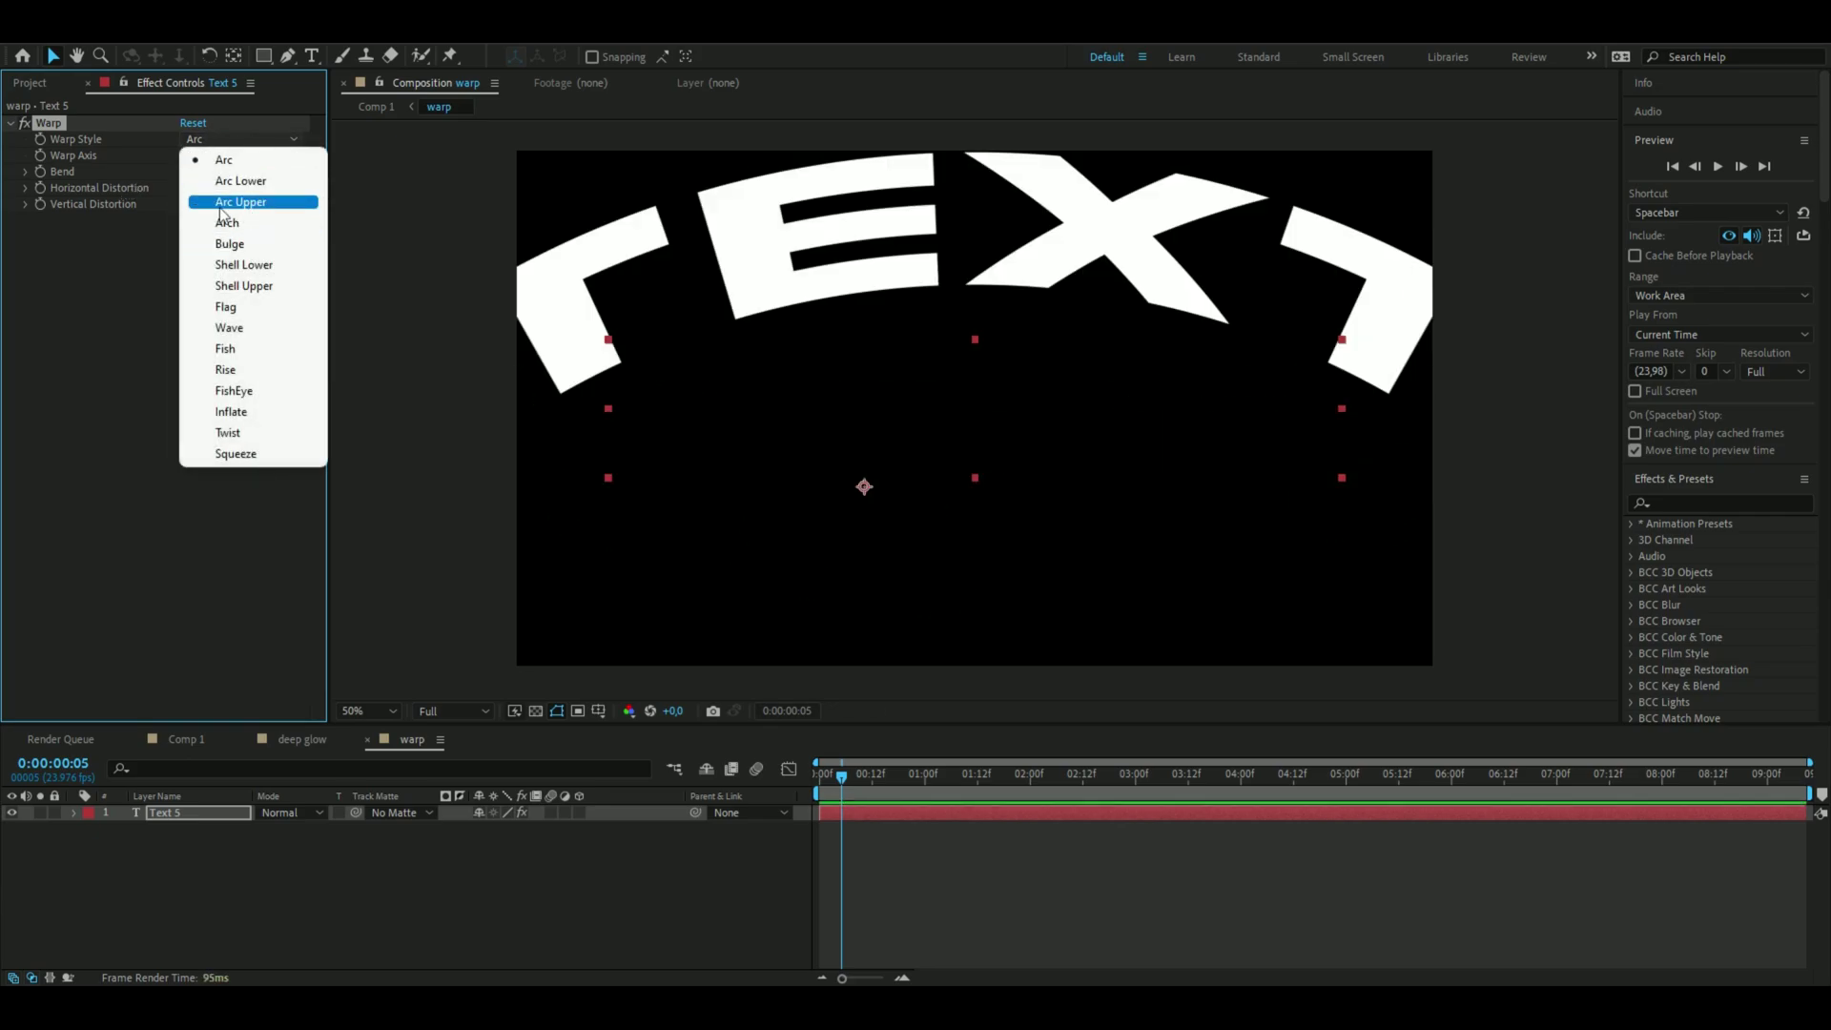
{"action": "left_click", "coordinate": [246, 327]}
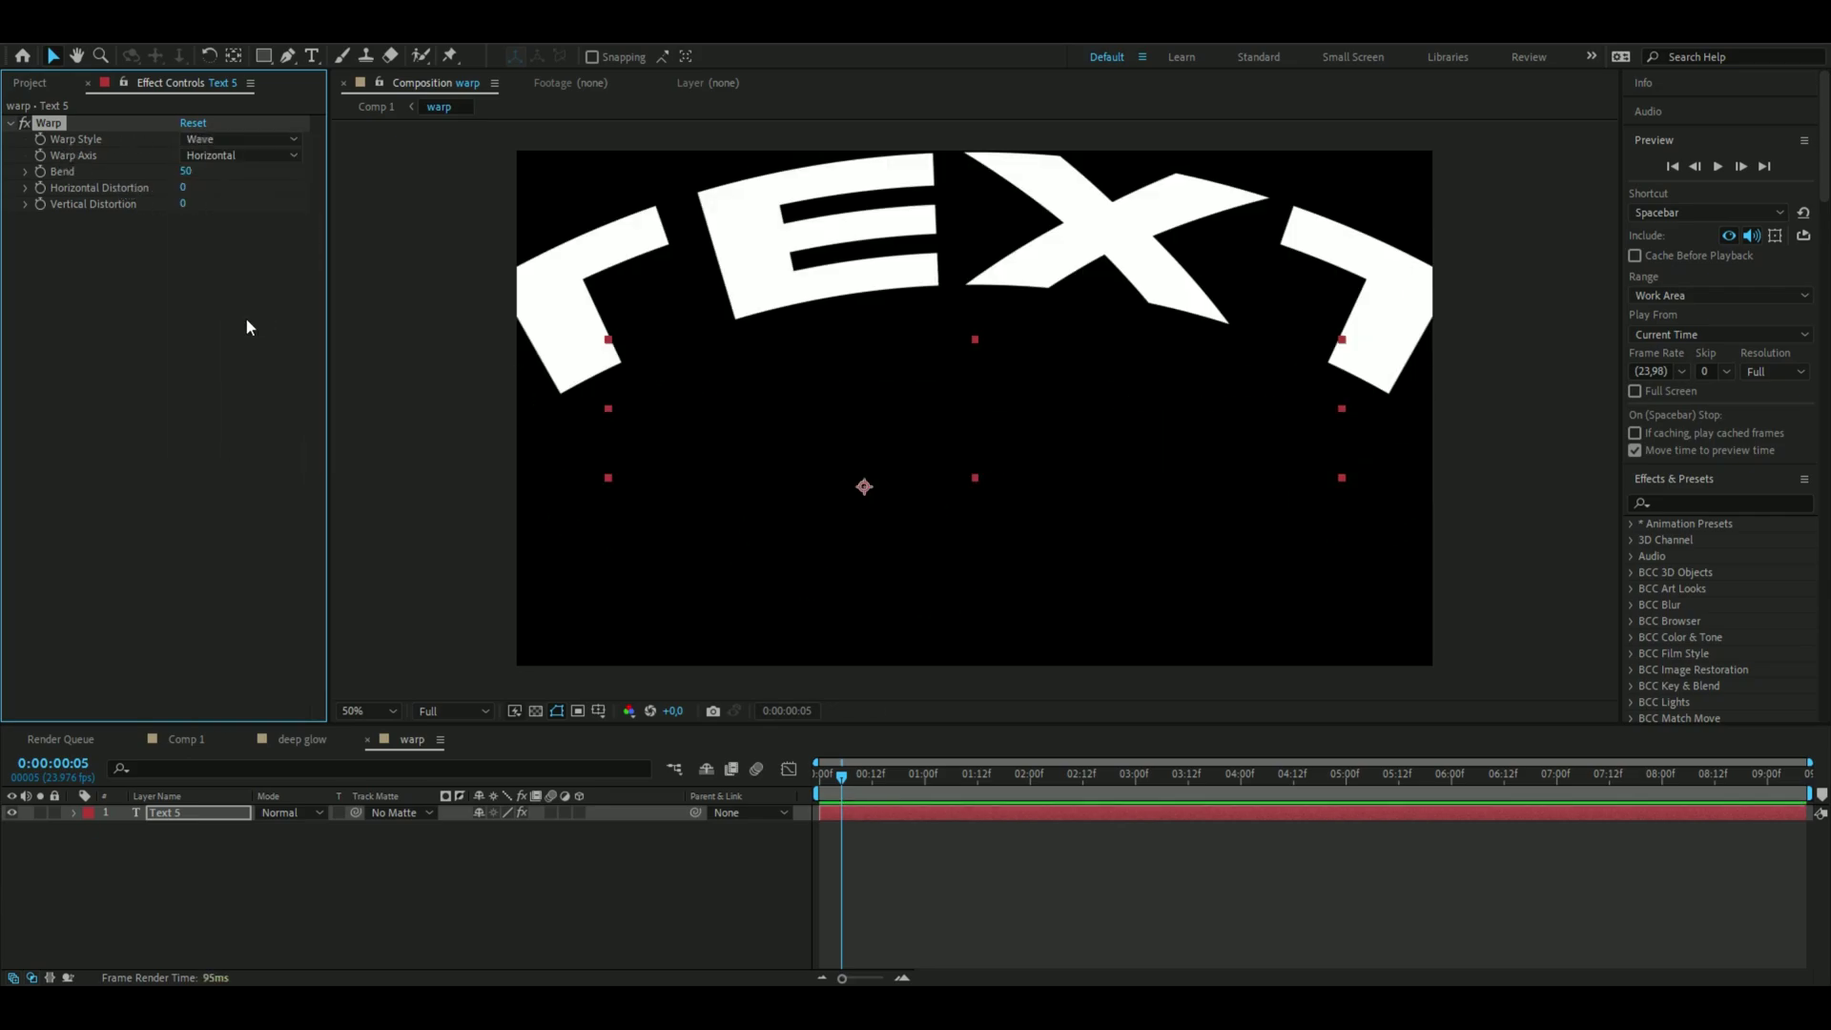
Change the text's Warp Style to FishEye and set Bend to 100
{"action": "left_click", "coordinate": [238, 140]}
{"action": "left_click", "coordinate": [272, 393]}
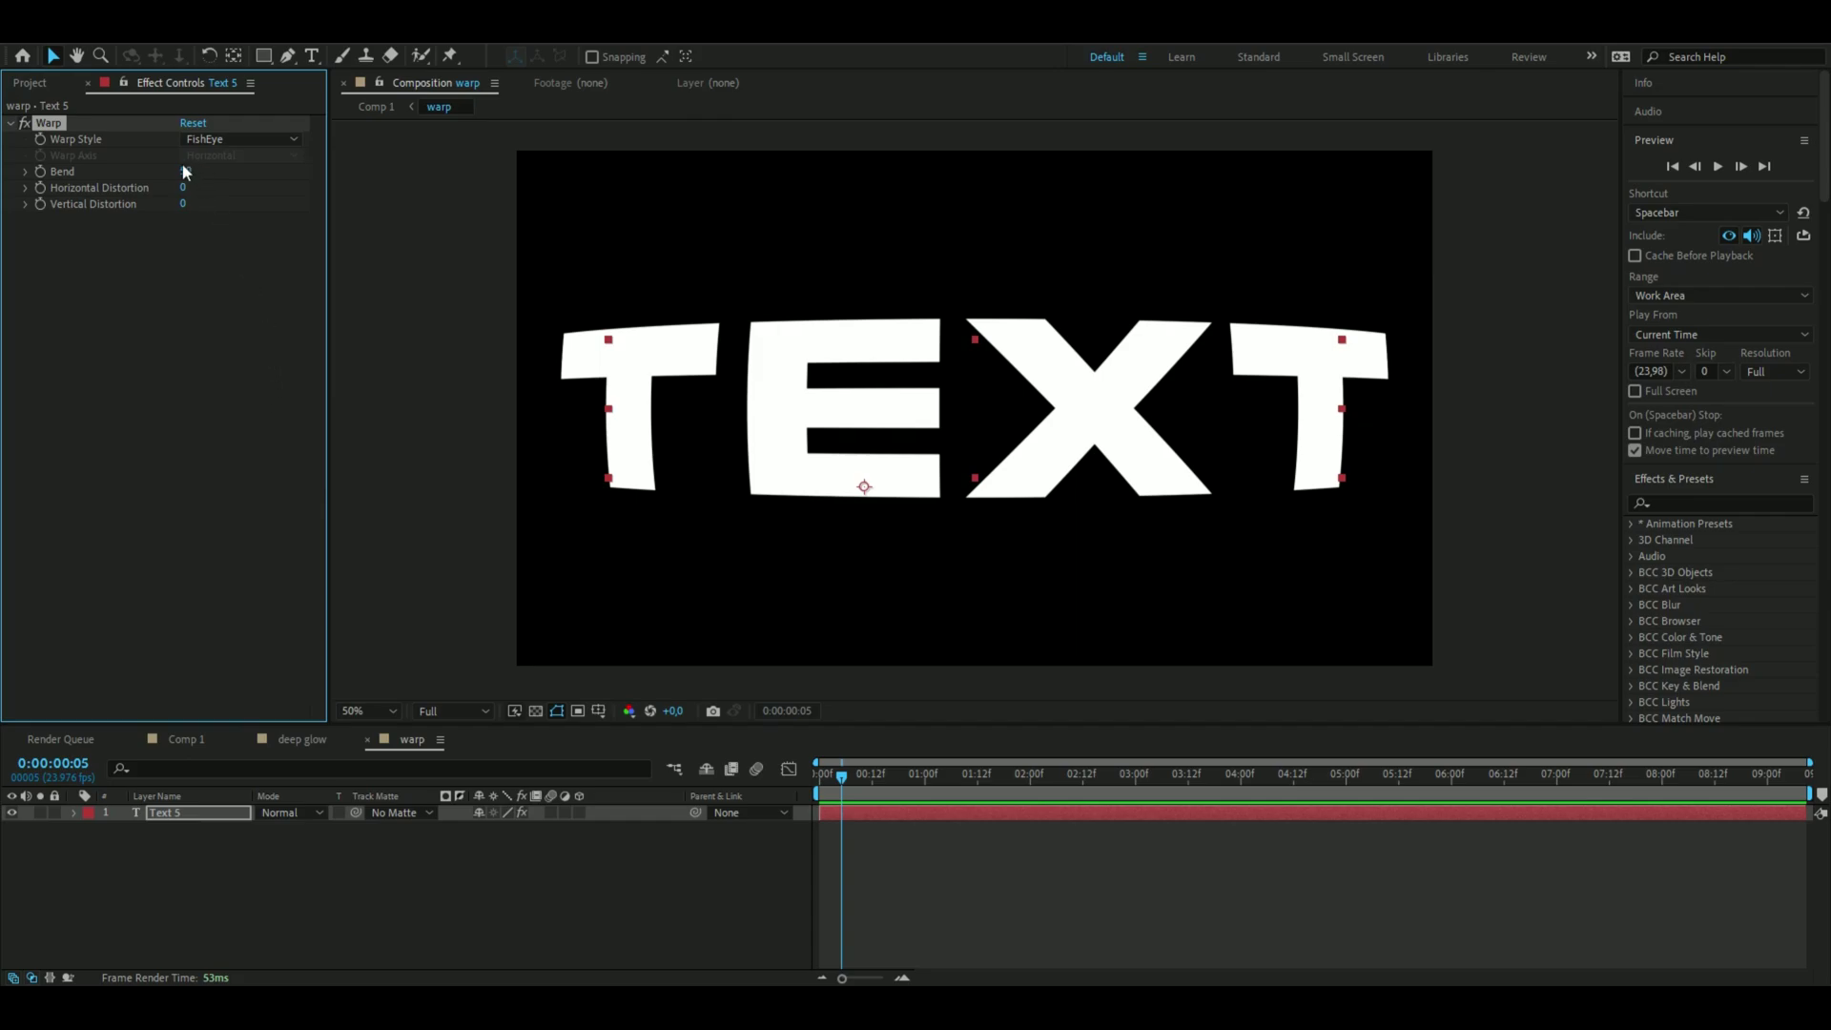
{"action": "left_click_drag", "start_coordinate": [186, 173], "coordinate": [234, 172]}
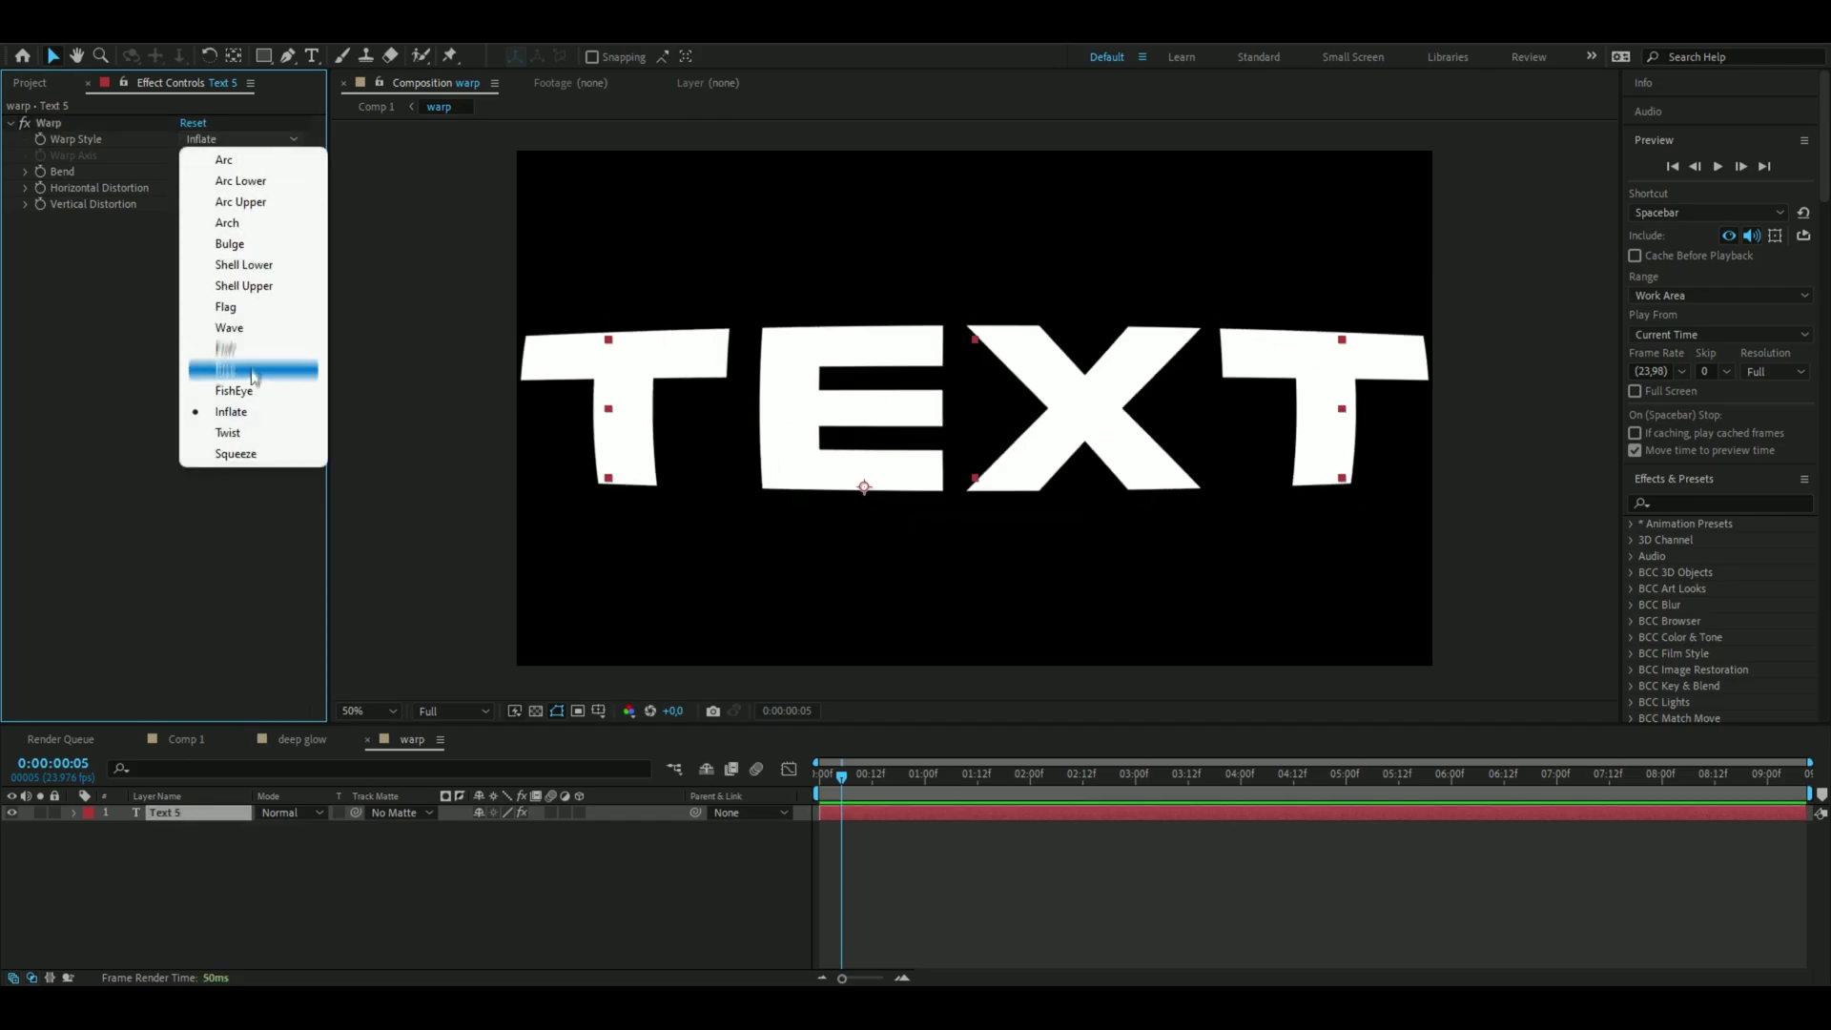
Switch the text's Warp Style to Twist and adjust its Bend
{"action": "left_click", "coordinate": [239, 432]}
{"action": "left_click_drag", "start_coordinate": [182, 172], "coordinate": [170, 173]}
{"action": "left_click", "coordinate": [1017, 492]}
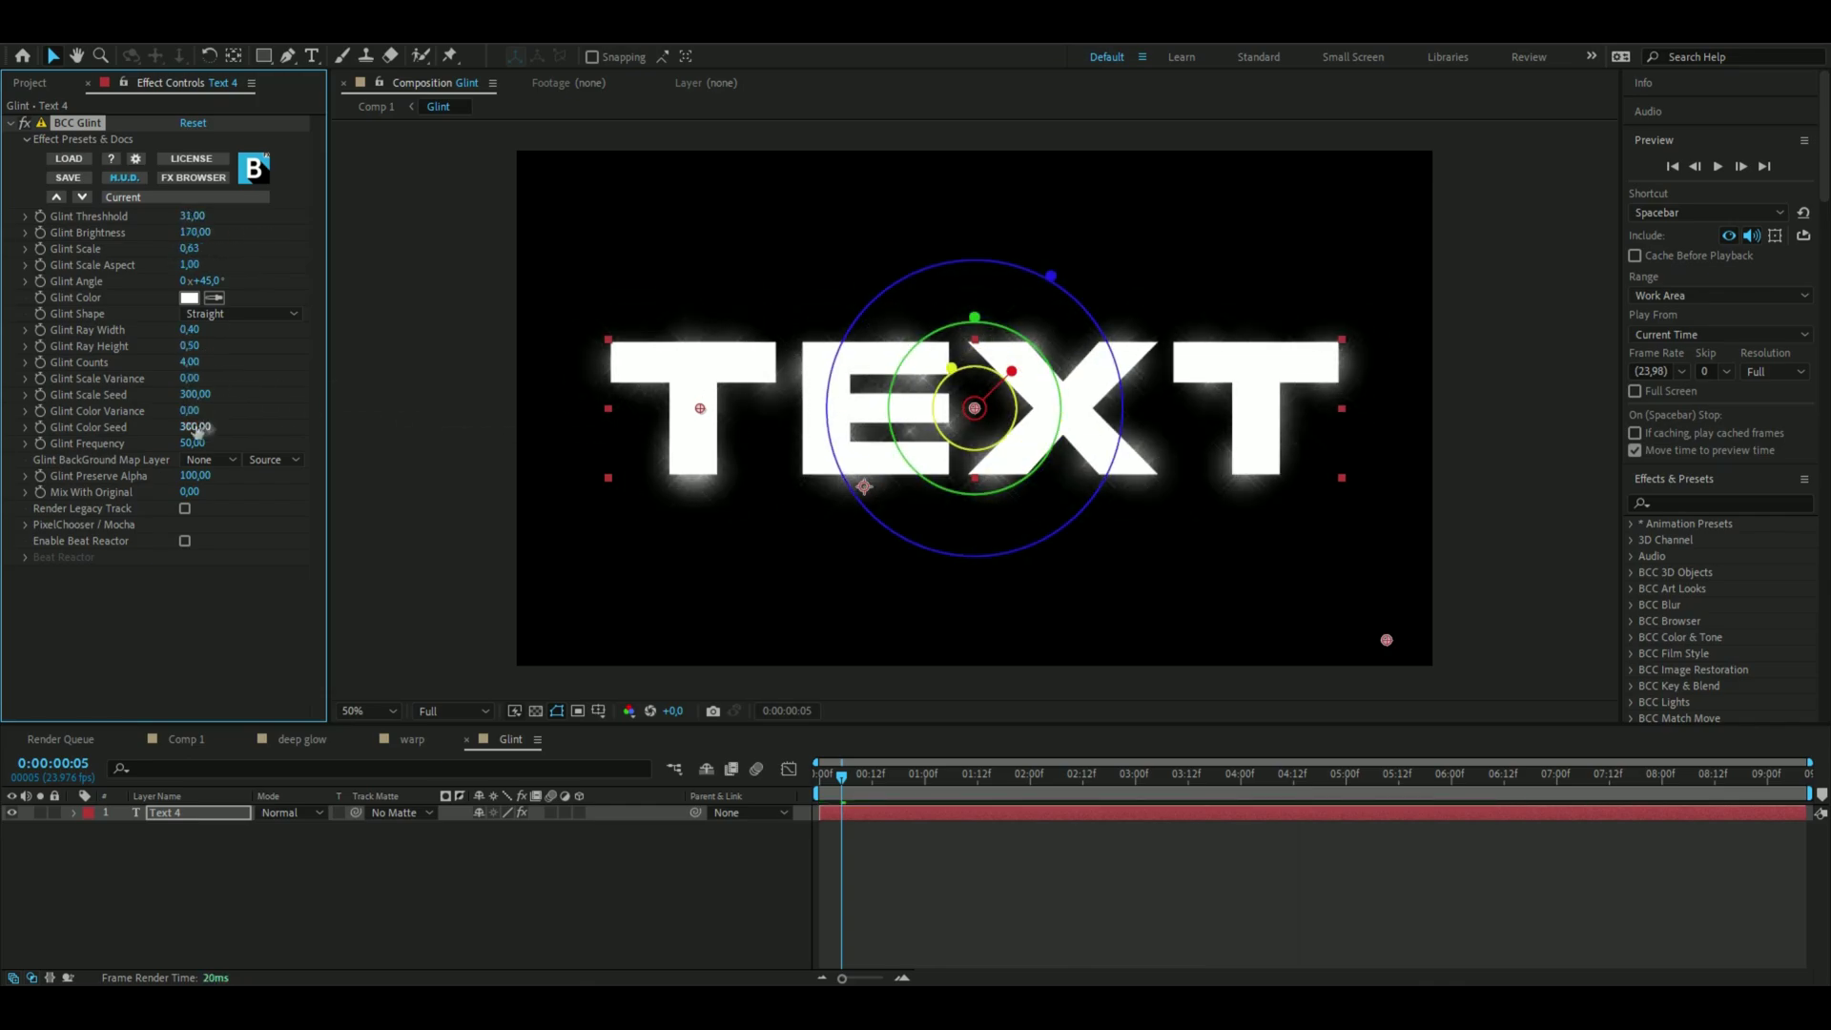
Set Glint Frequency to 23 in the text's BCC Glint effect and check the glints up close
{"action": "left_click_drag", "start_coordinate": [194, 442], "coordinate": [197, 445]}
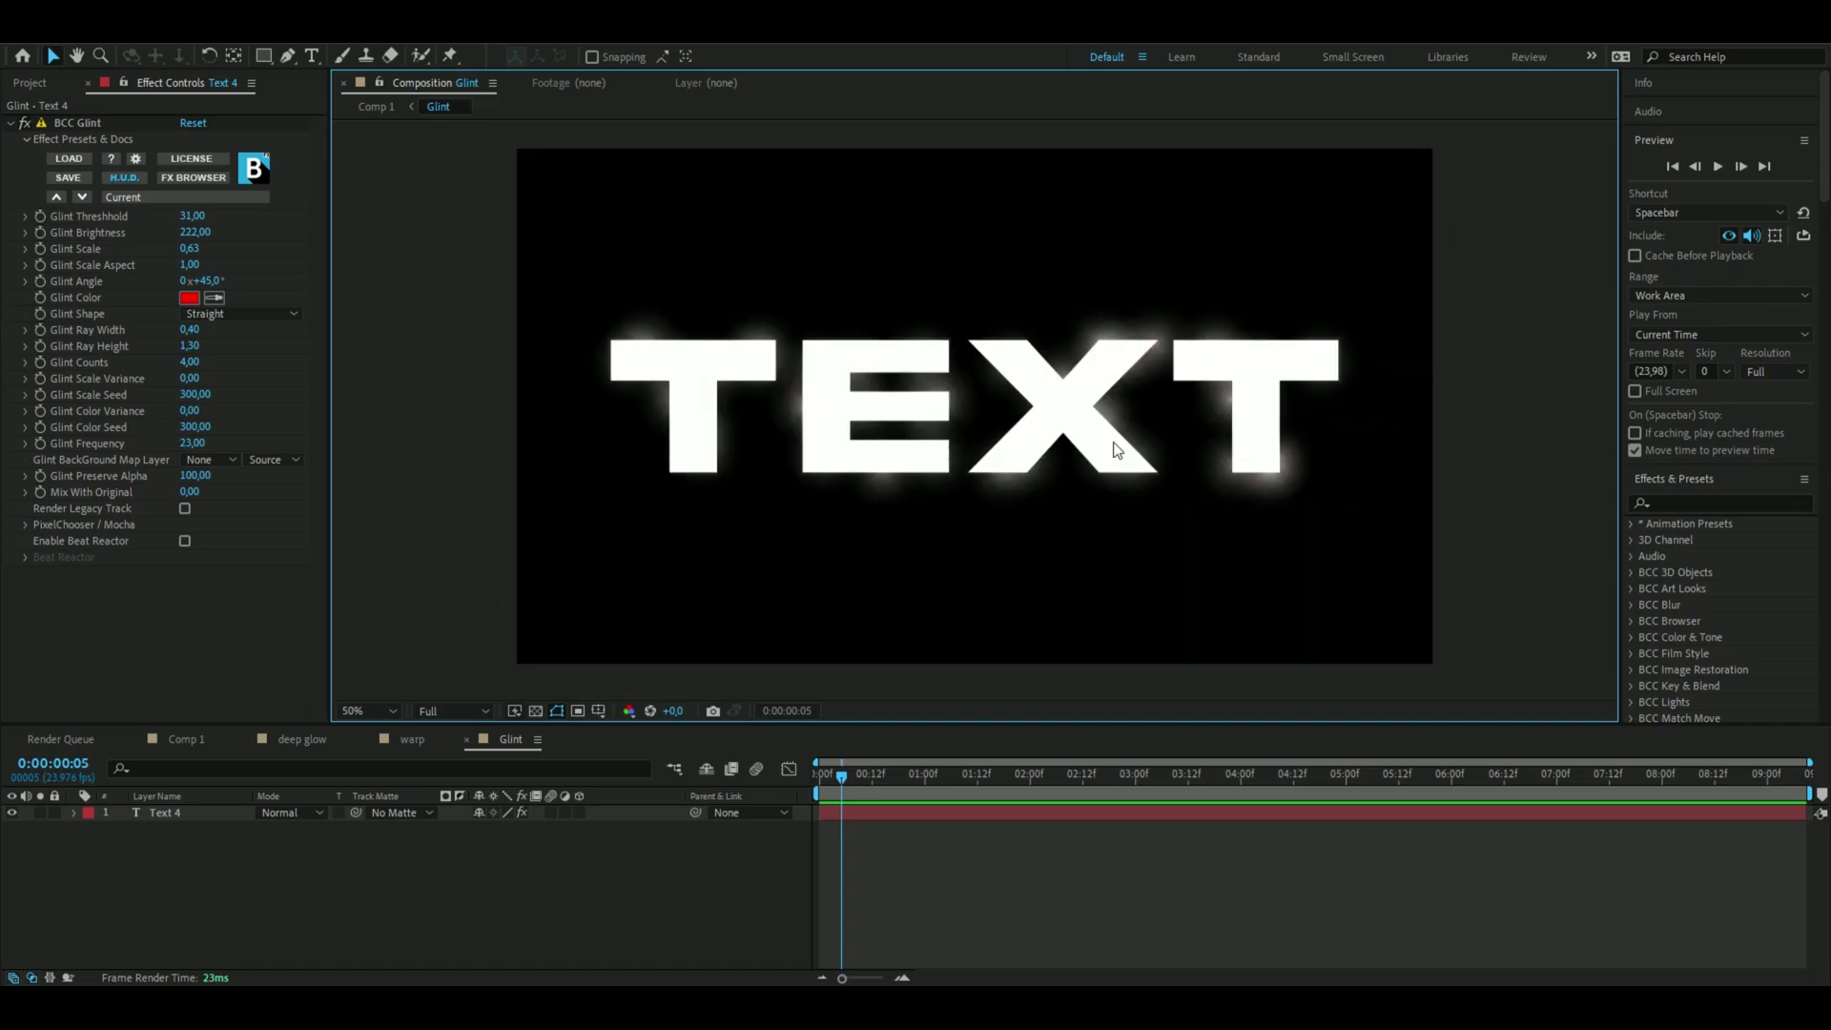
{"action": "key", "text": "period"}
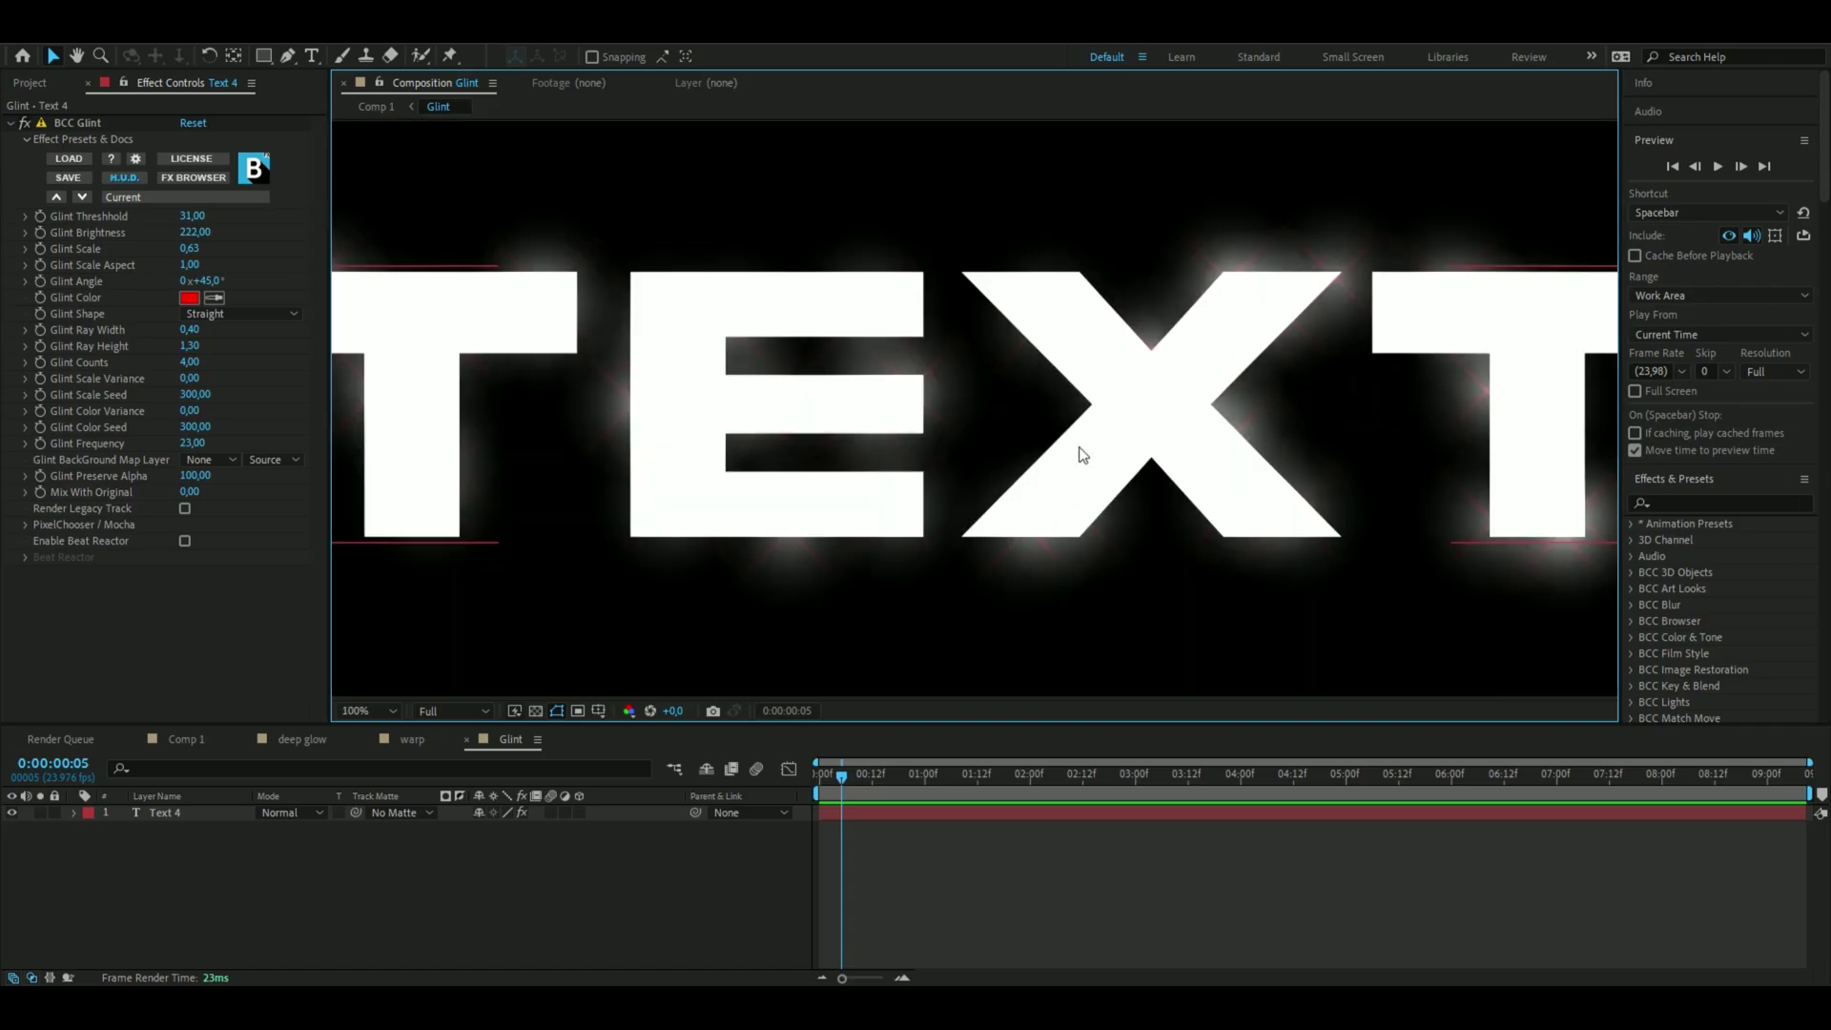
{"action": "key", "text": "comma"}
{"action": "key", "text": "comma"}
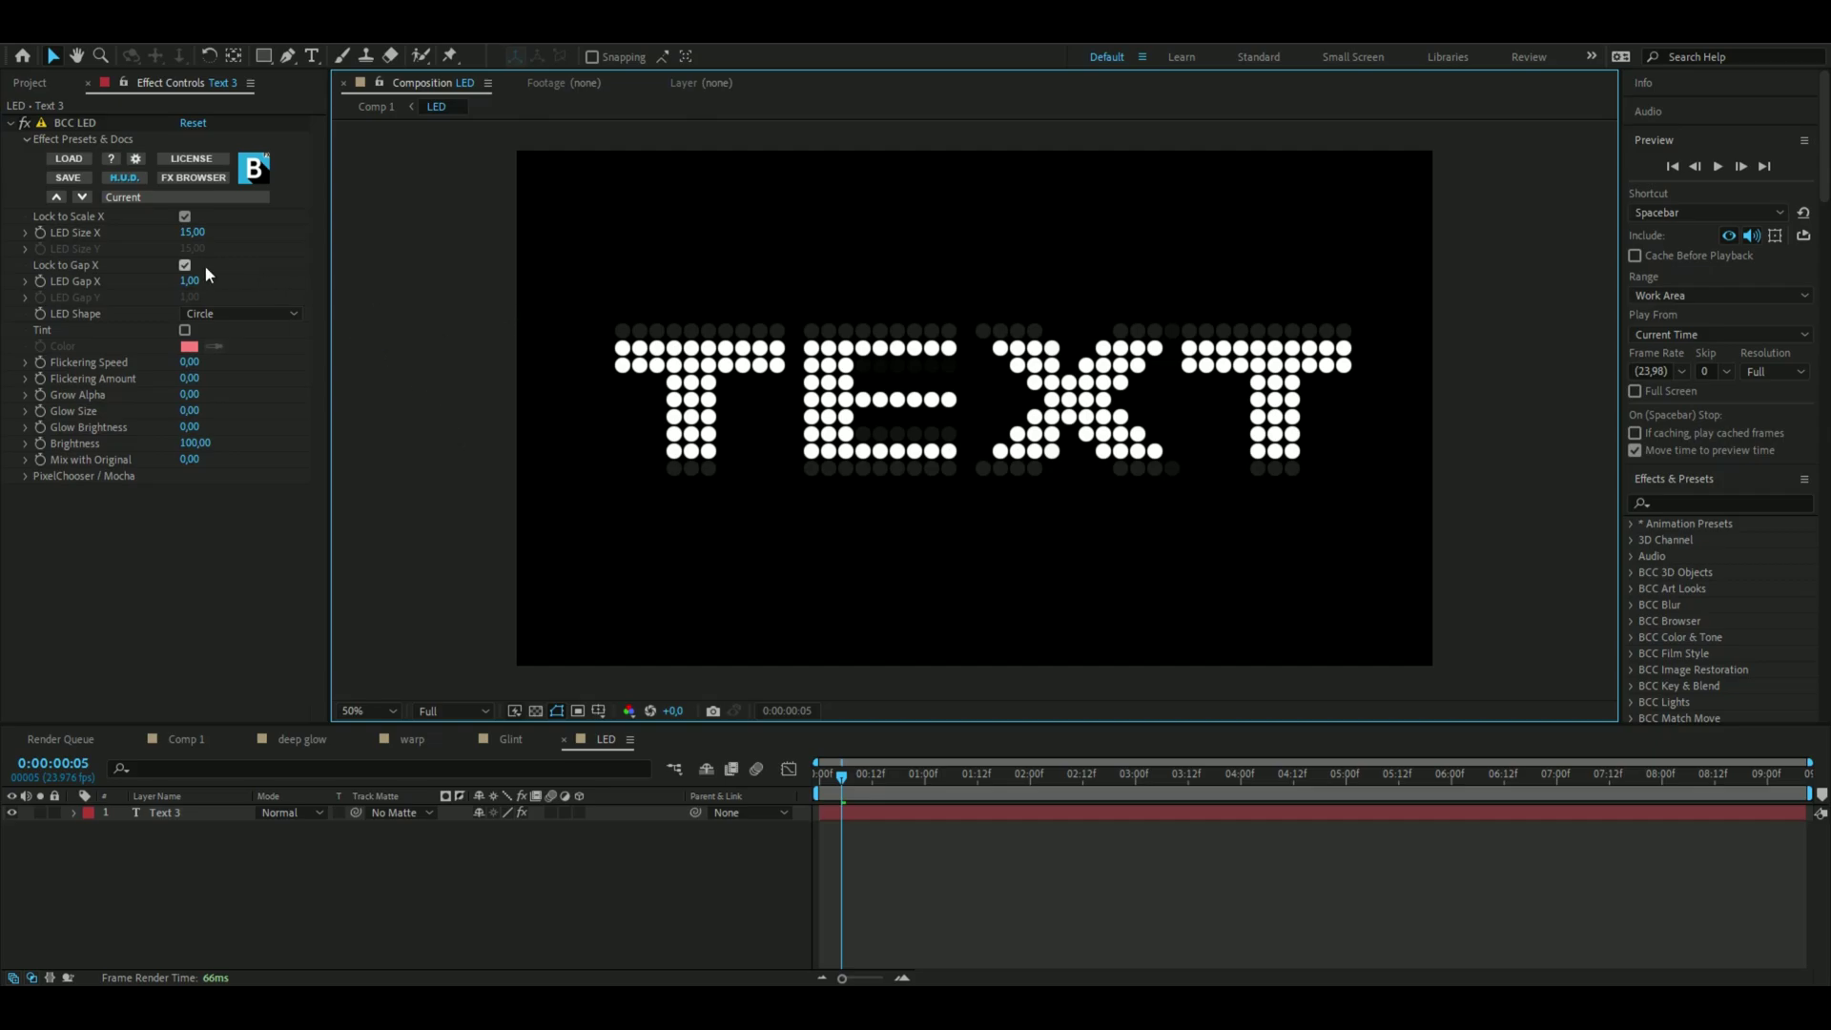
Set LED Size X to 1 in the BCC LED effect on the text
{"action": "left_click", "coordinate": [190, 233]}
{"action": "type", "text": "1"}
{"action": "key", "text": "Return"}
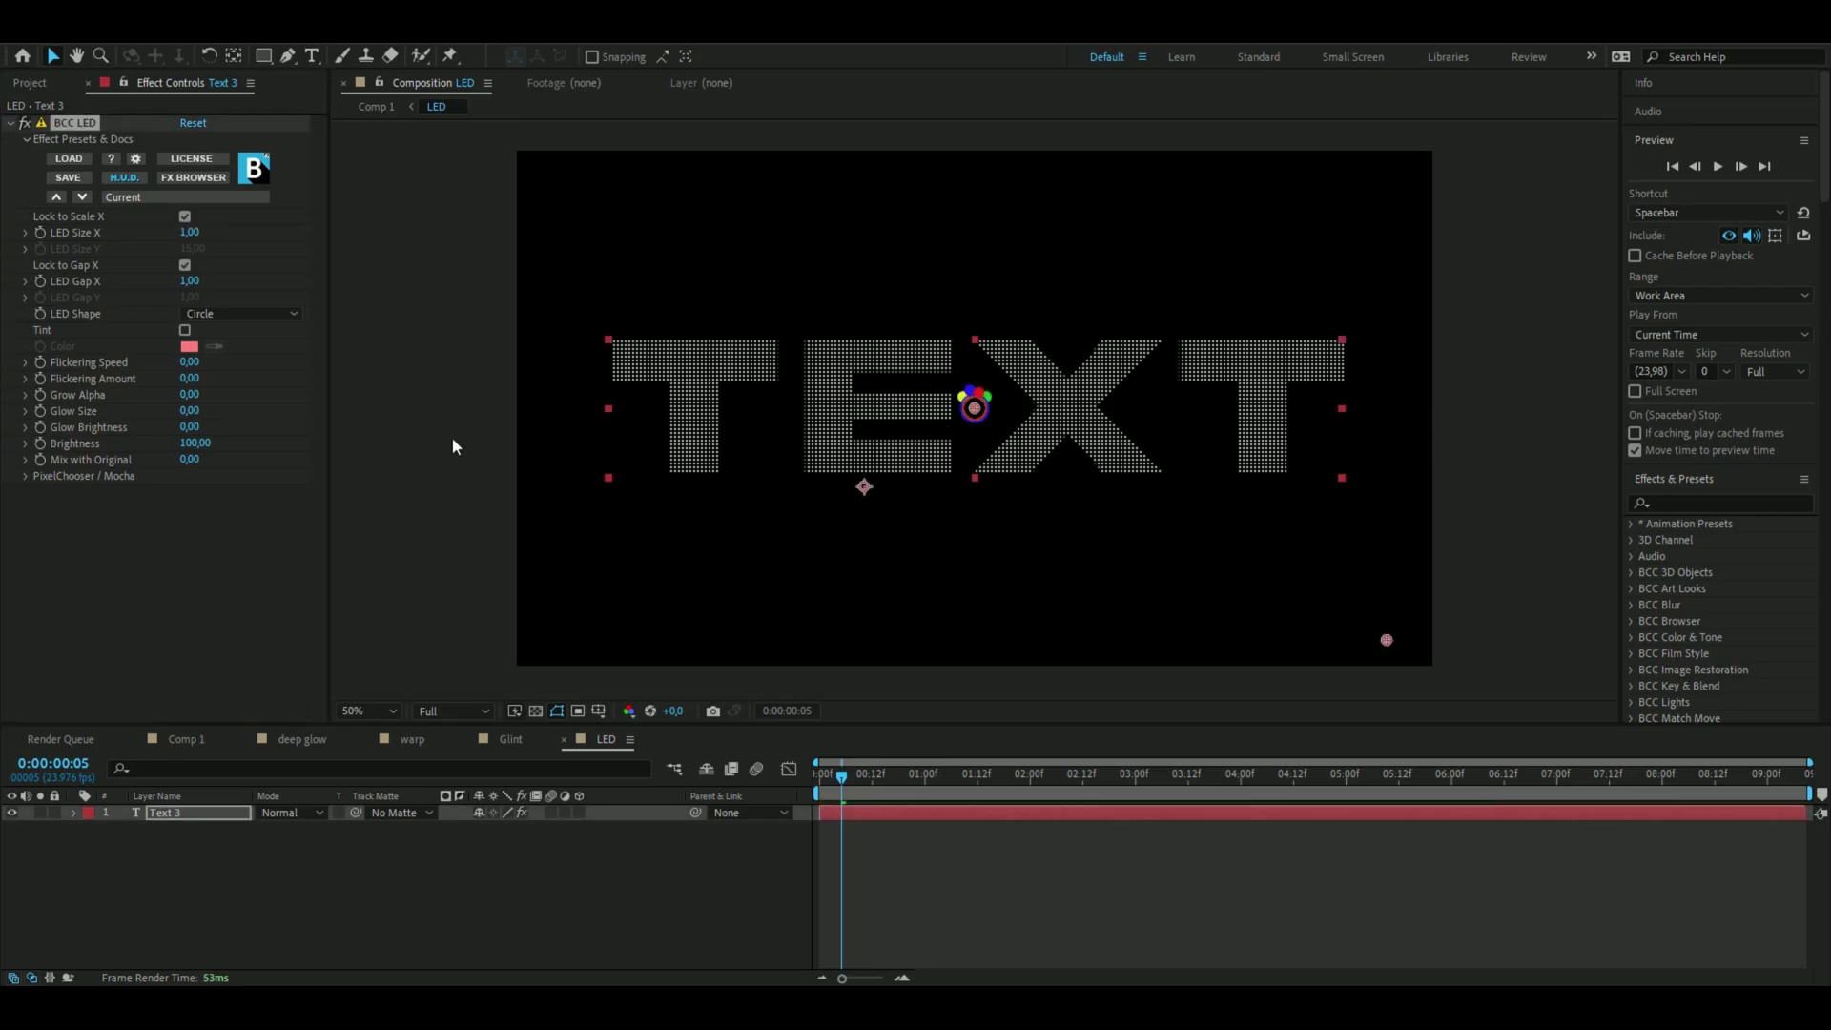
{"action": "left_click", "coordinate": [454, 445]}
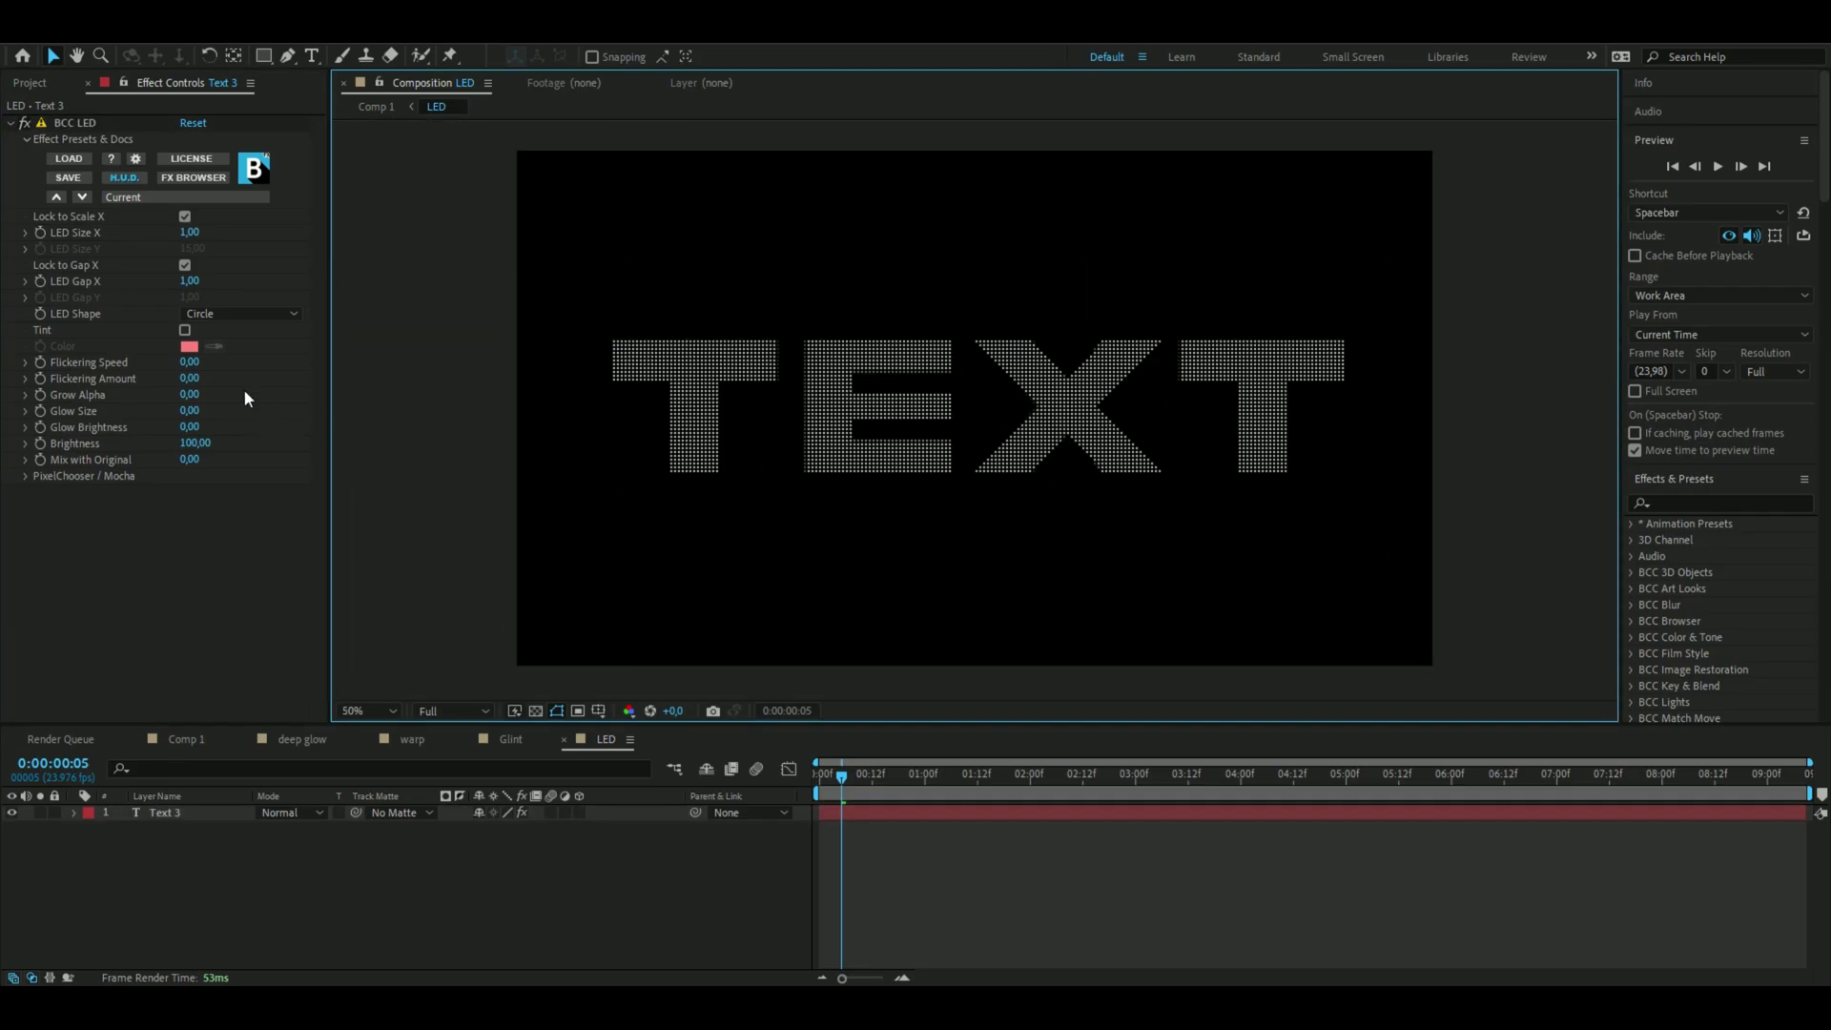
Set the LED Shape to Square, enable Tint with a light cyan color, and inspect the LED pixels up close
{"action": "left_click", "coordinate": [243, 314]}
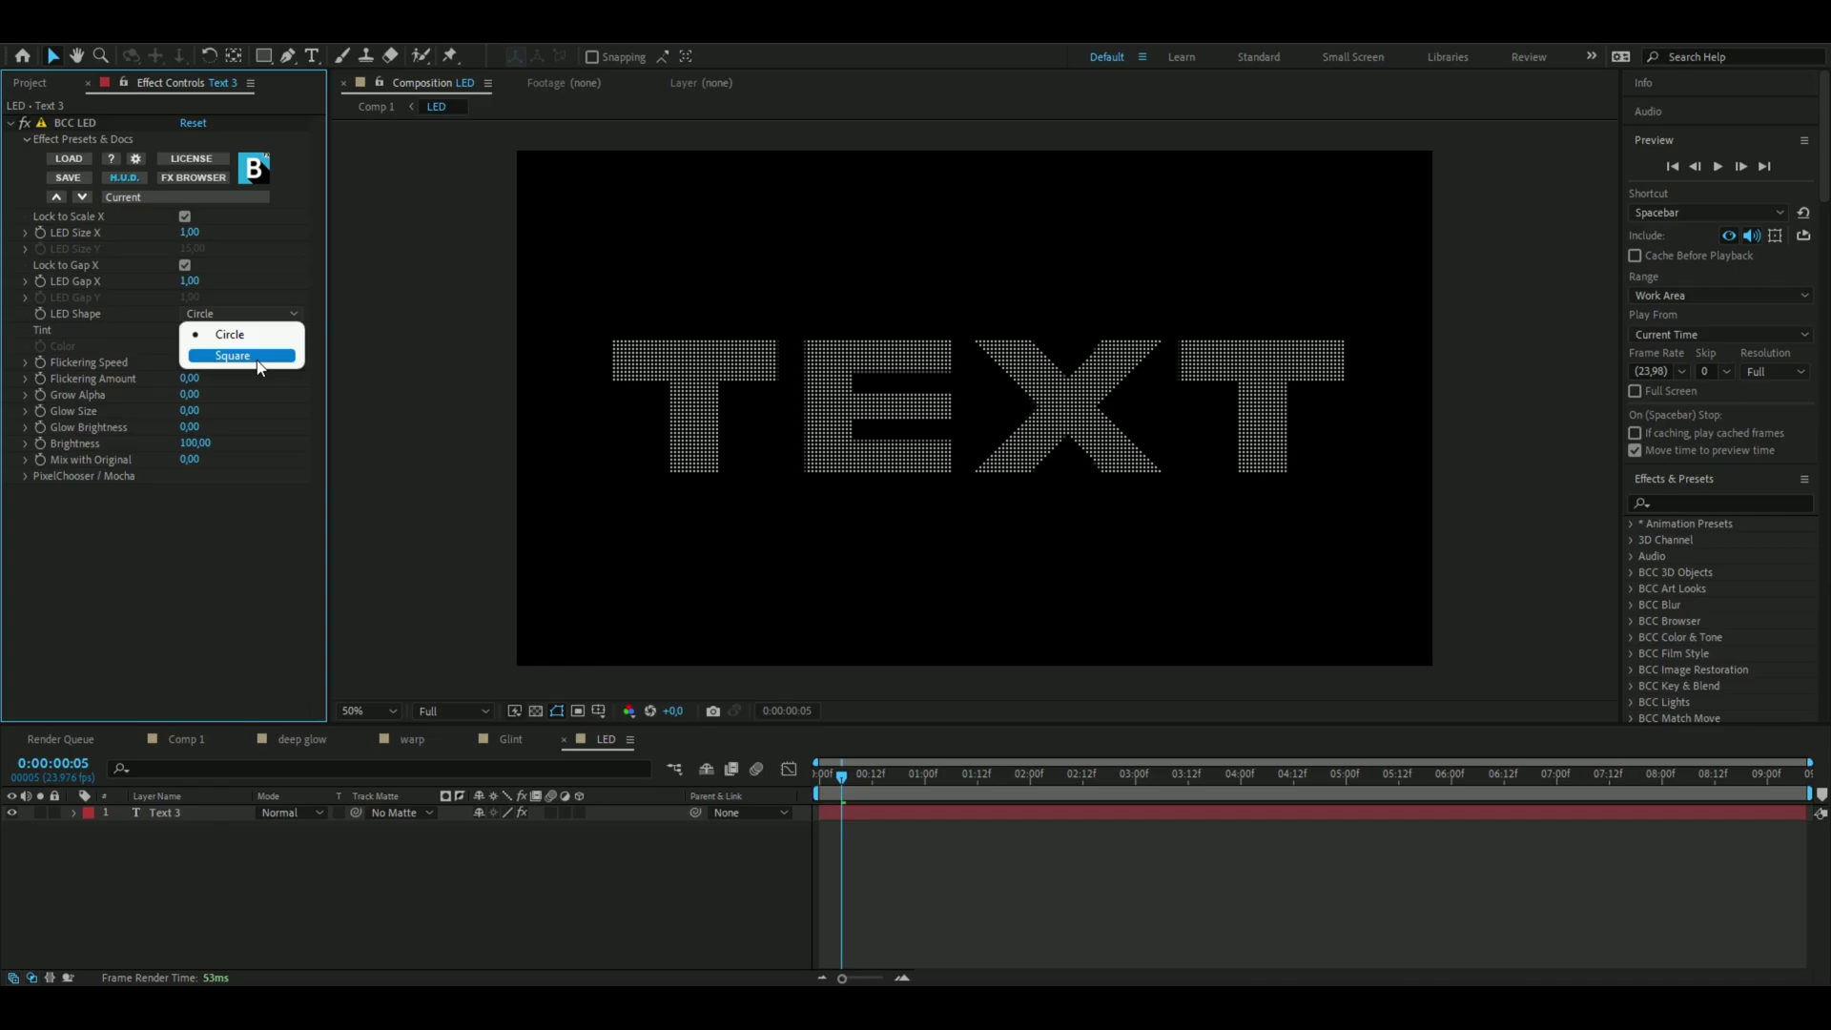
{"action": "left_click", "coordinate": [256, 356]}
{"action": "key", "text": "slash"}
{"action": "left_click", "coordinate": [185, 330]}
{"action": "left_click", "coordinate": [189, 346]}
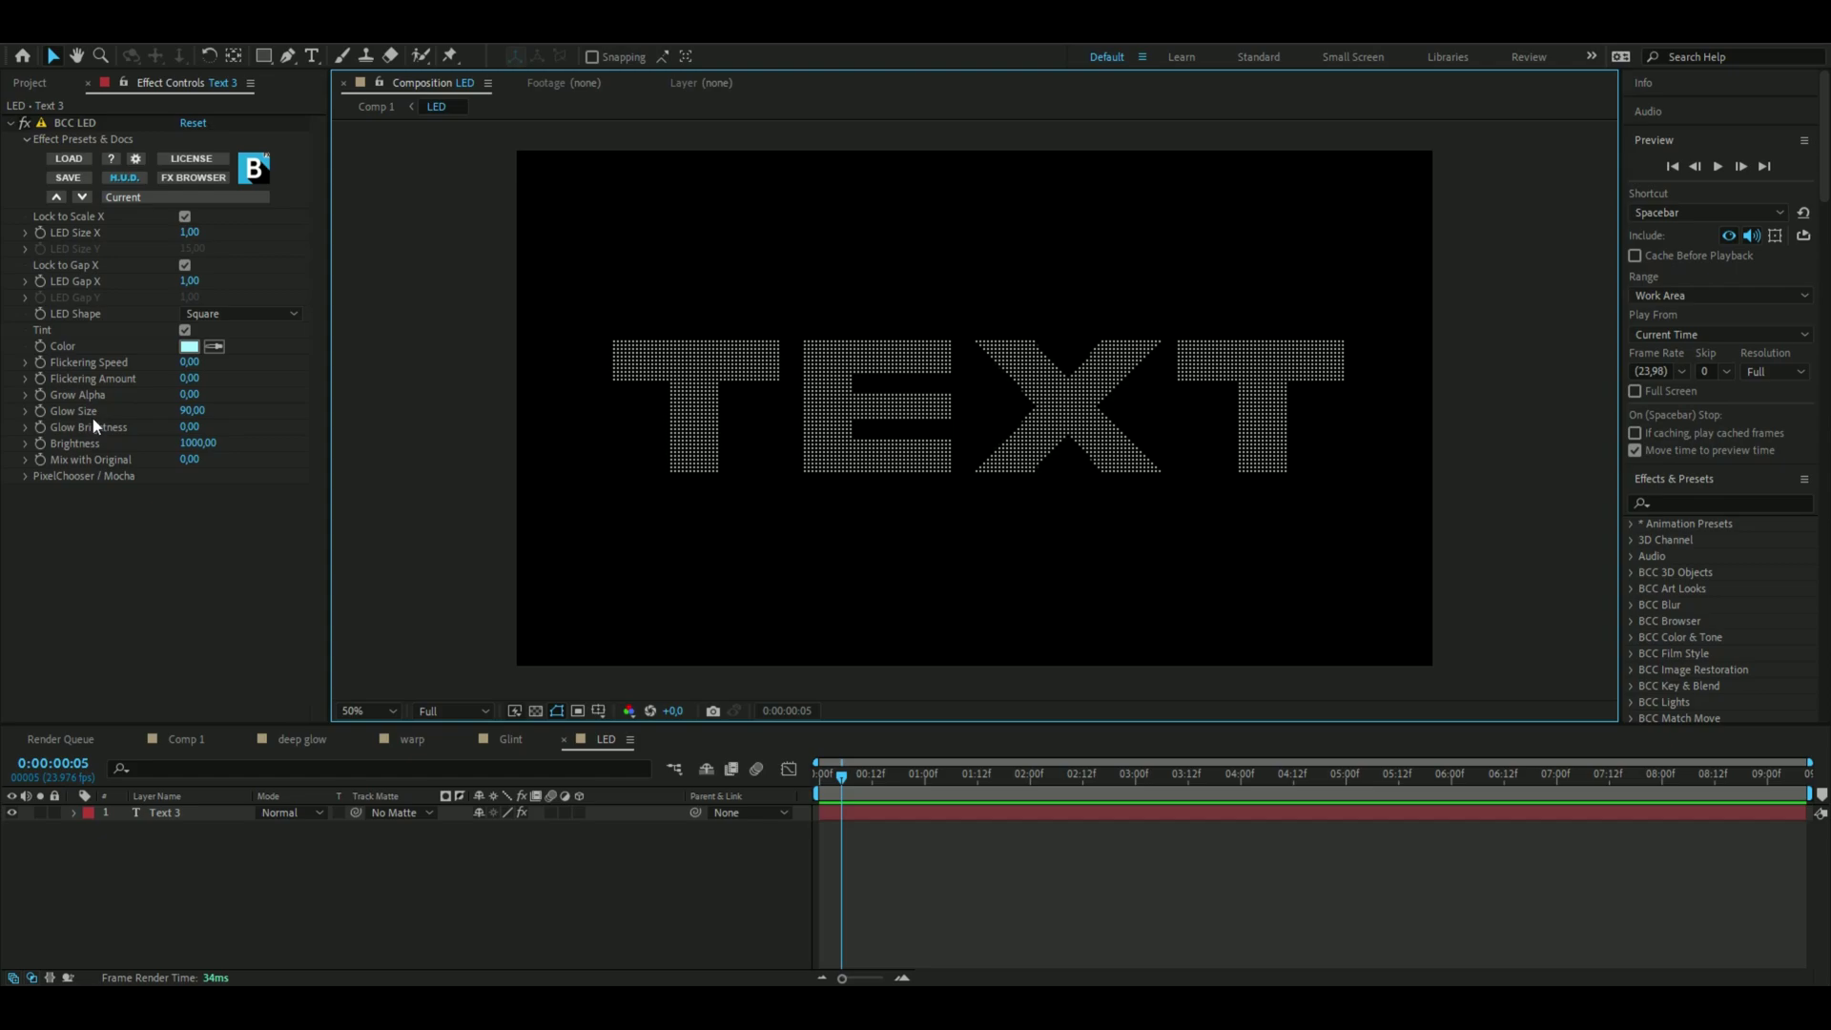
{"action": "scroll", "coordinate": [992, 529], "scroll_direction": "up", "scroll_amount": 2}
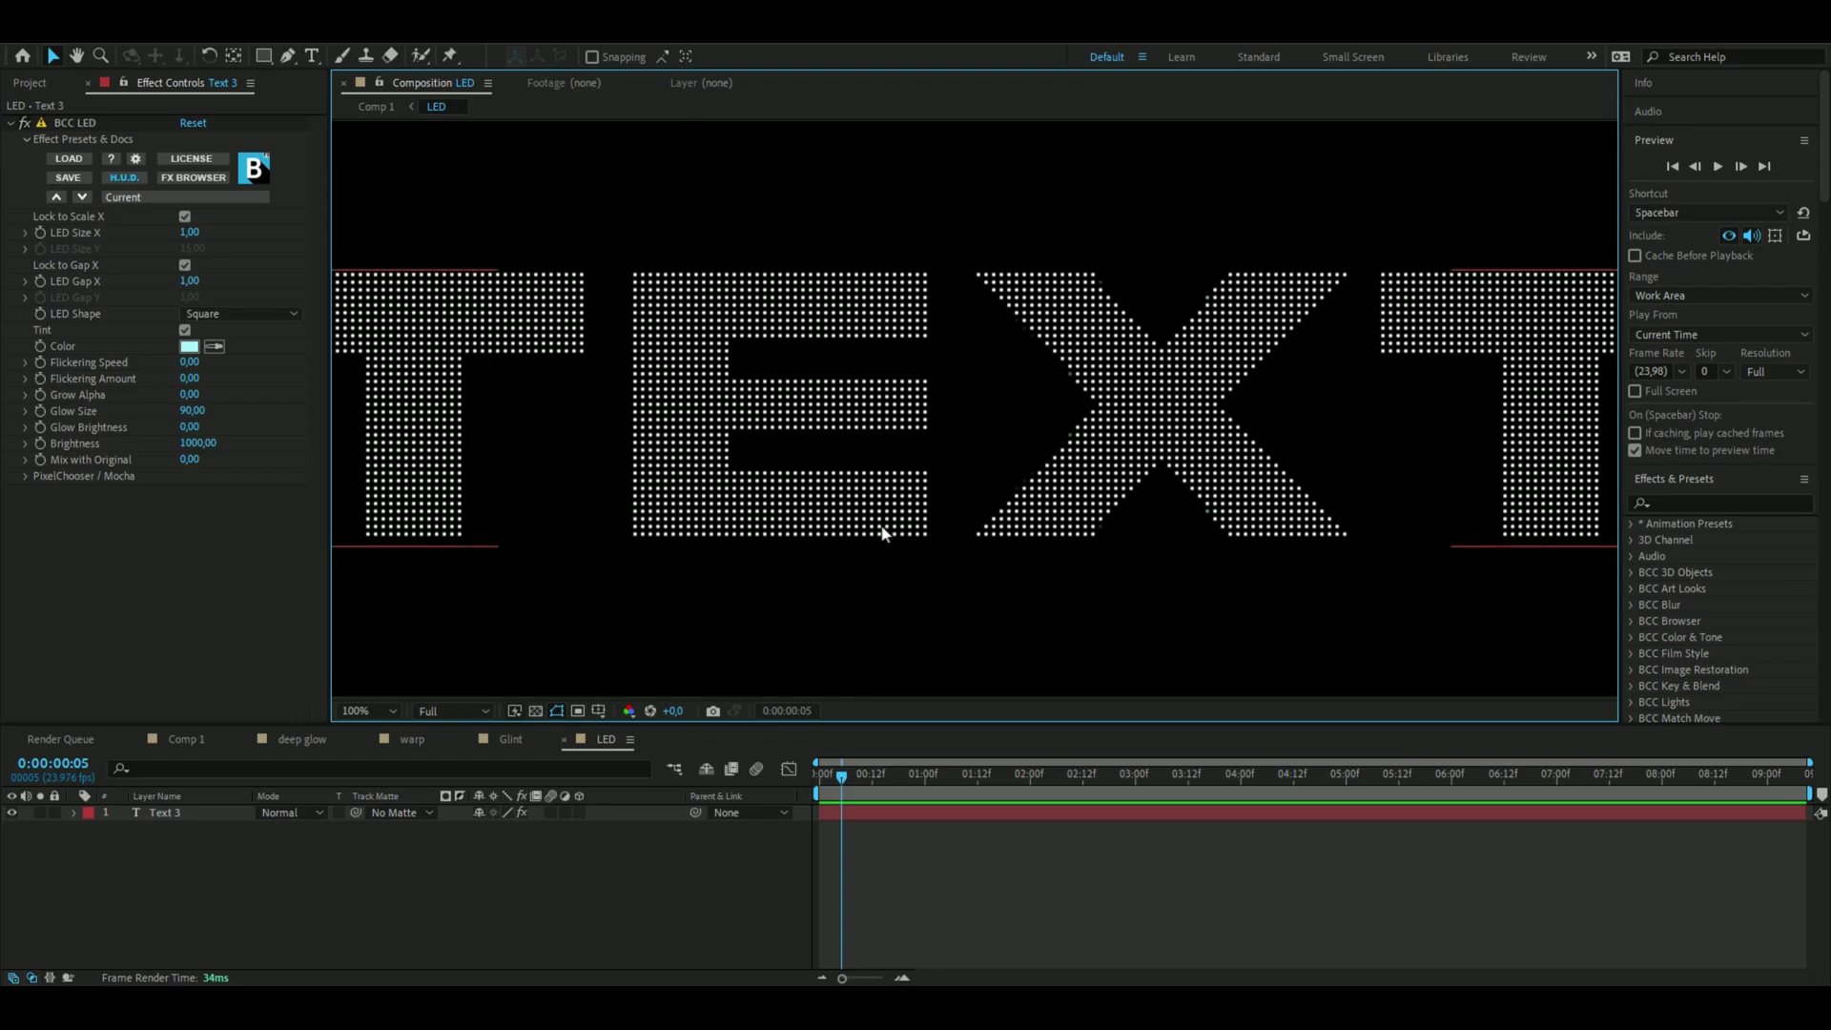
{"action": "scroll", "coordinate": [876, 531], "scroll_direction": "up", "scroll_amount": 4}
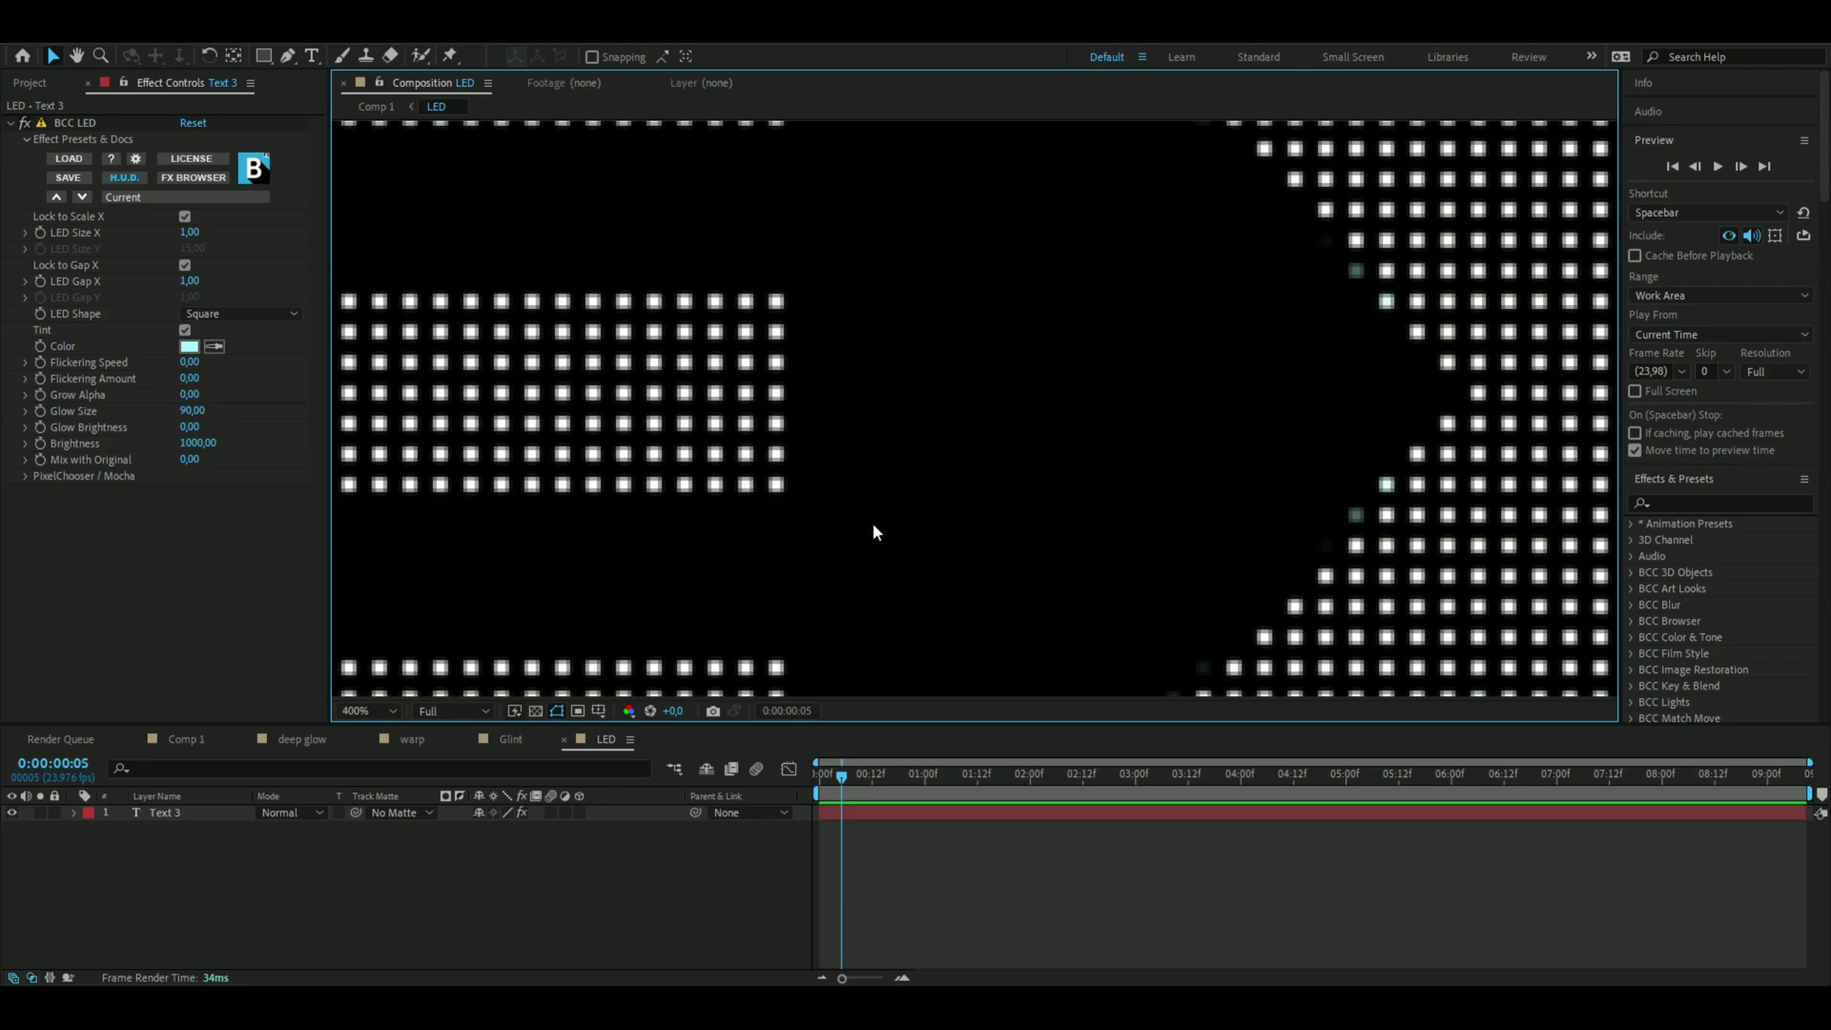
{"action": "scroll", "coordinate": [873, 523], "scroll_direction": "down", "scroll_amount": 5}
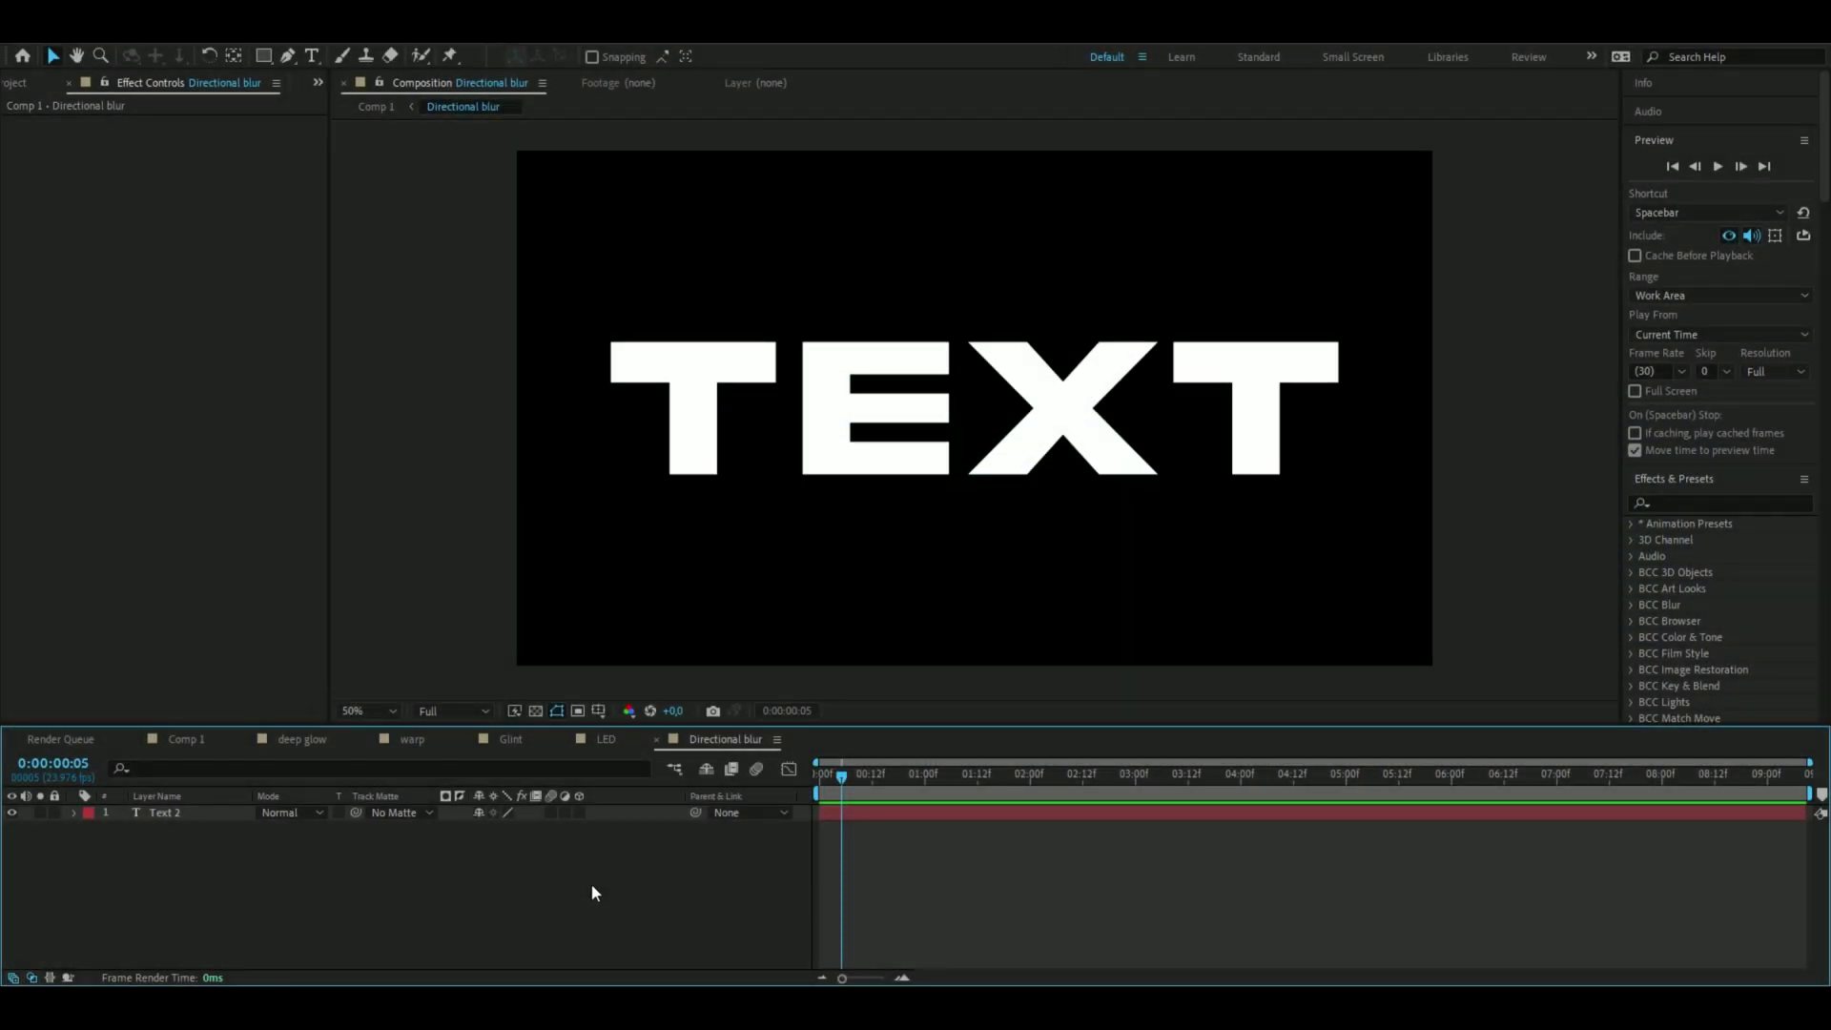
Apply Directional Blur to the text layer in the Directional blur comp with a Blur Length of 50
{"action": "left_click", "coordinate": [892, 813]}
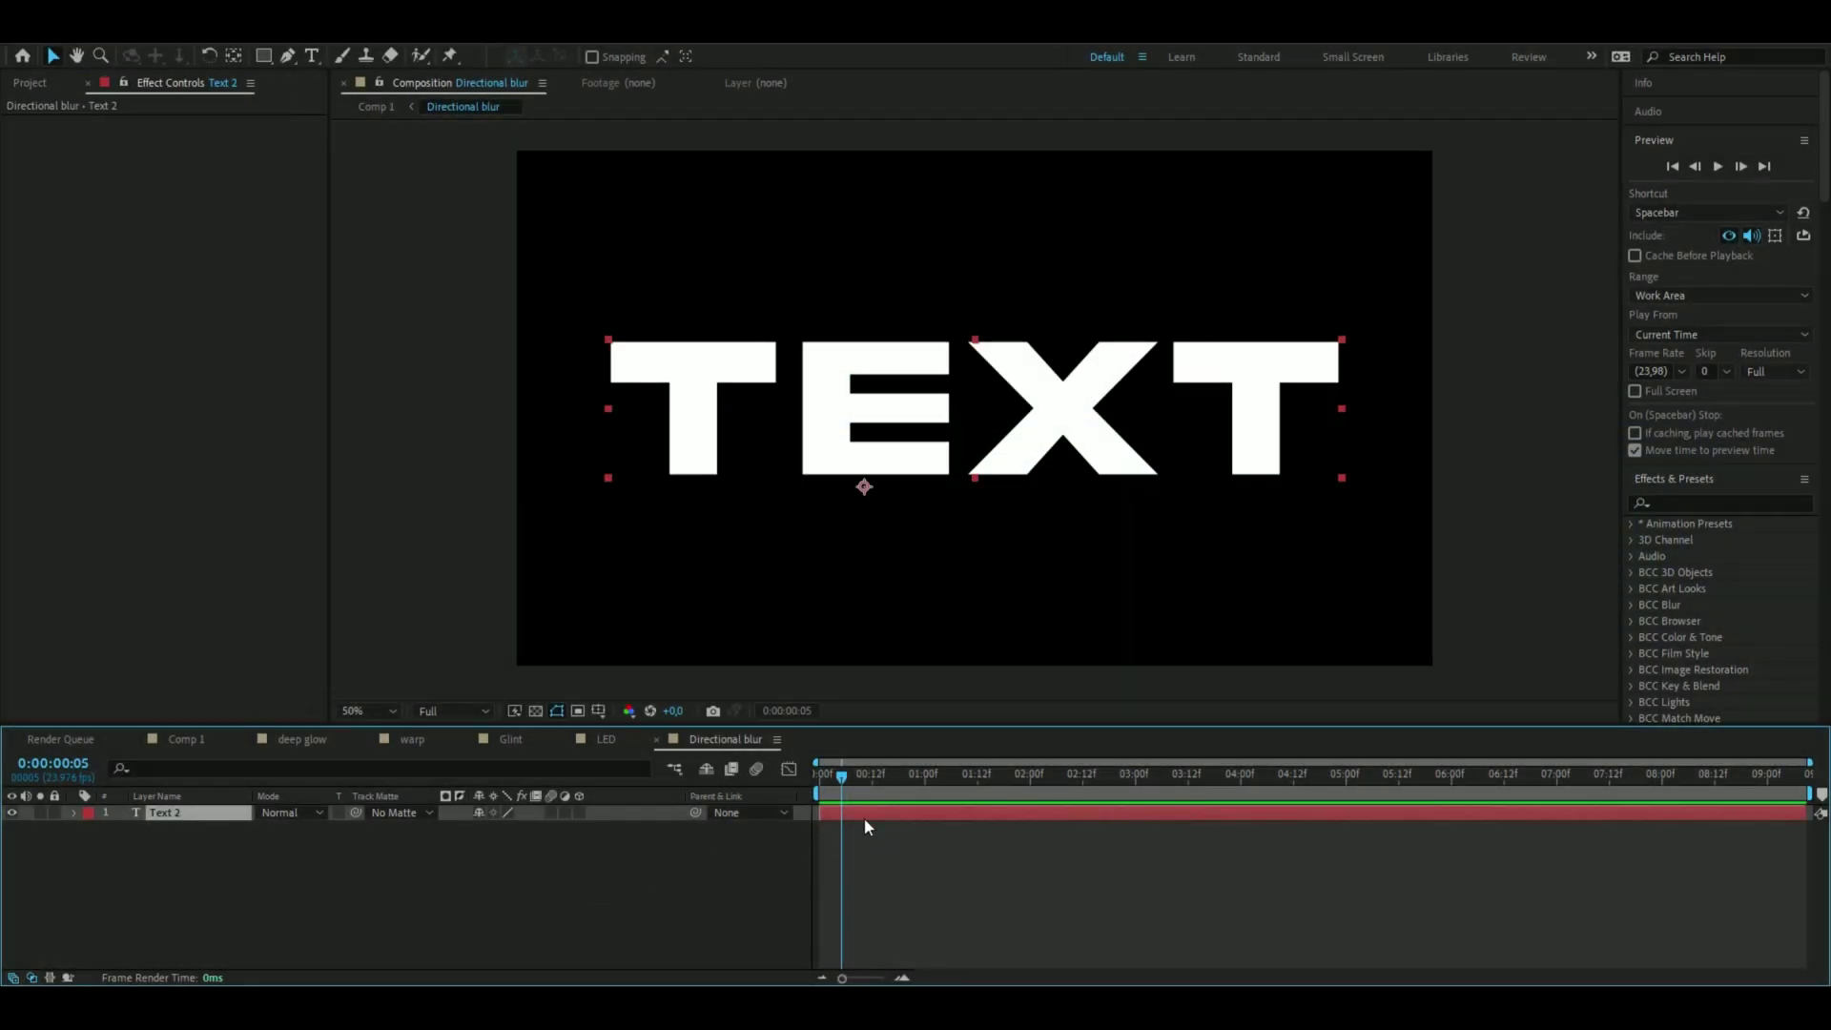
{"action": "left_click_drag", "start_coordinate": [189, 192], "coordinate": [662, 203]}
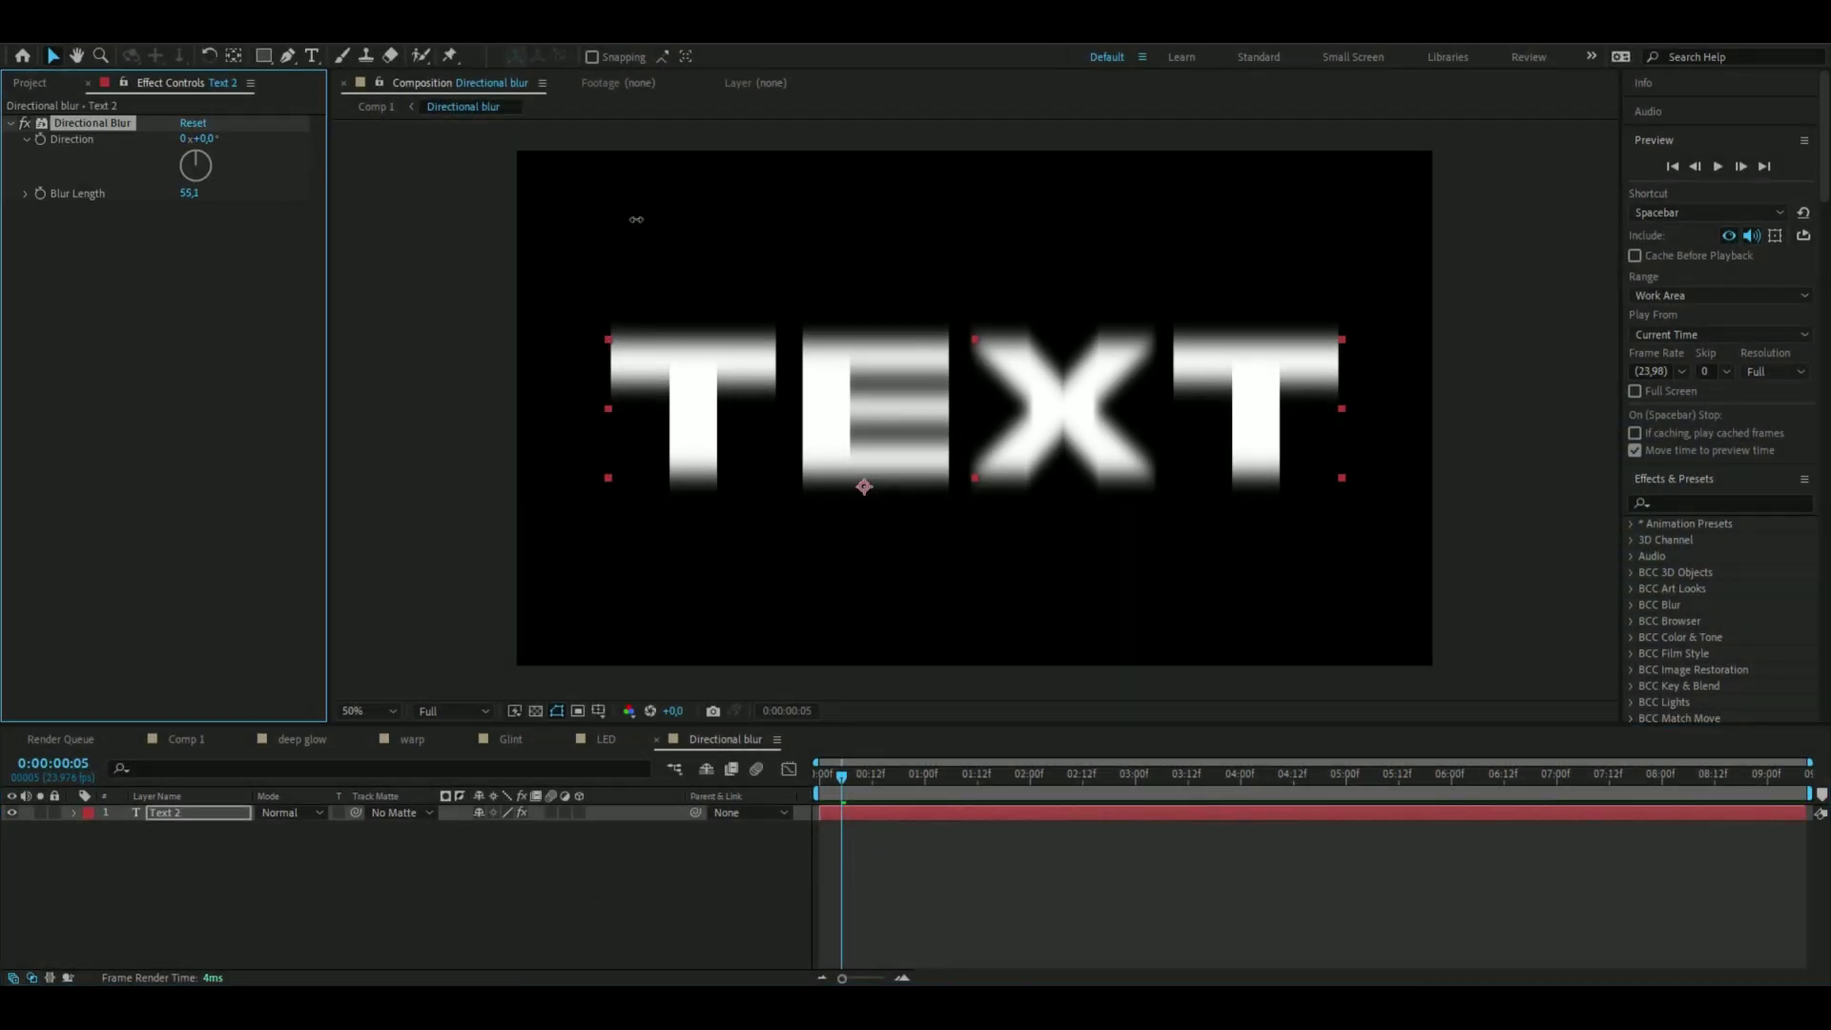
Duplicate the blurred text layer and delete the Directional Blur effect from the upper copy
{"action": "left_click", "coordinate": [191, 810]}
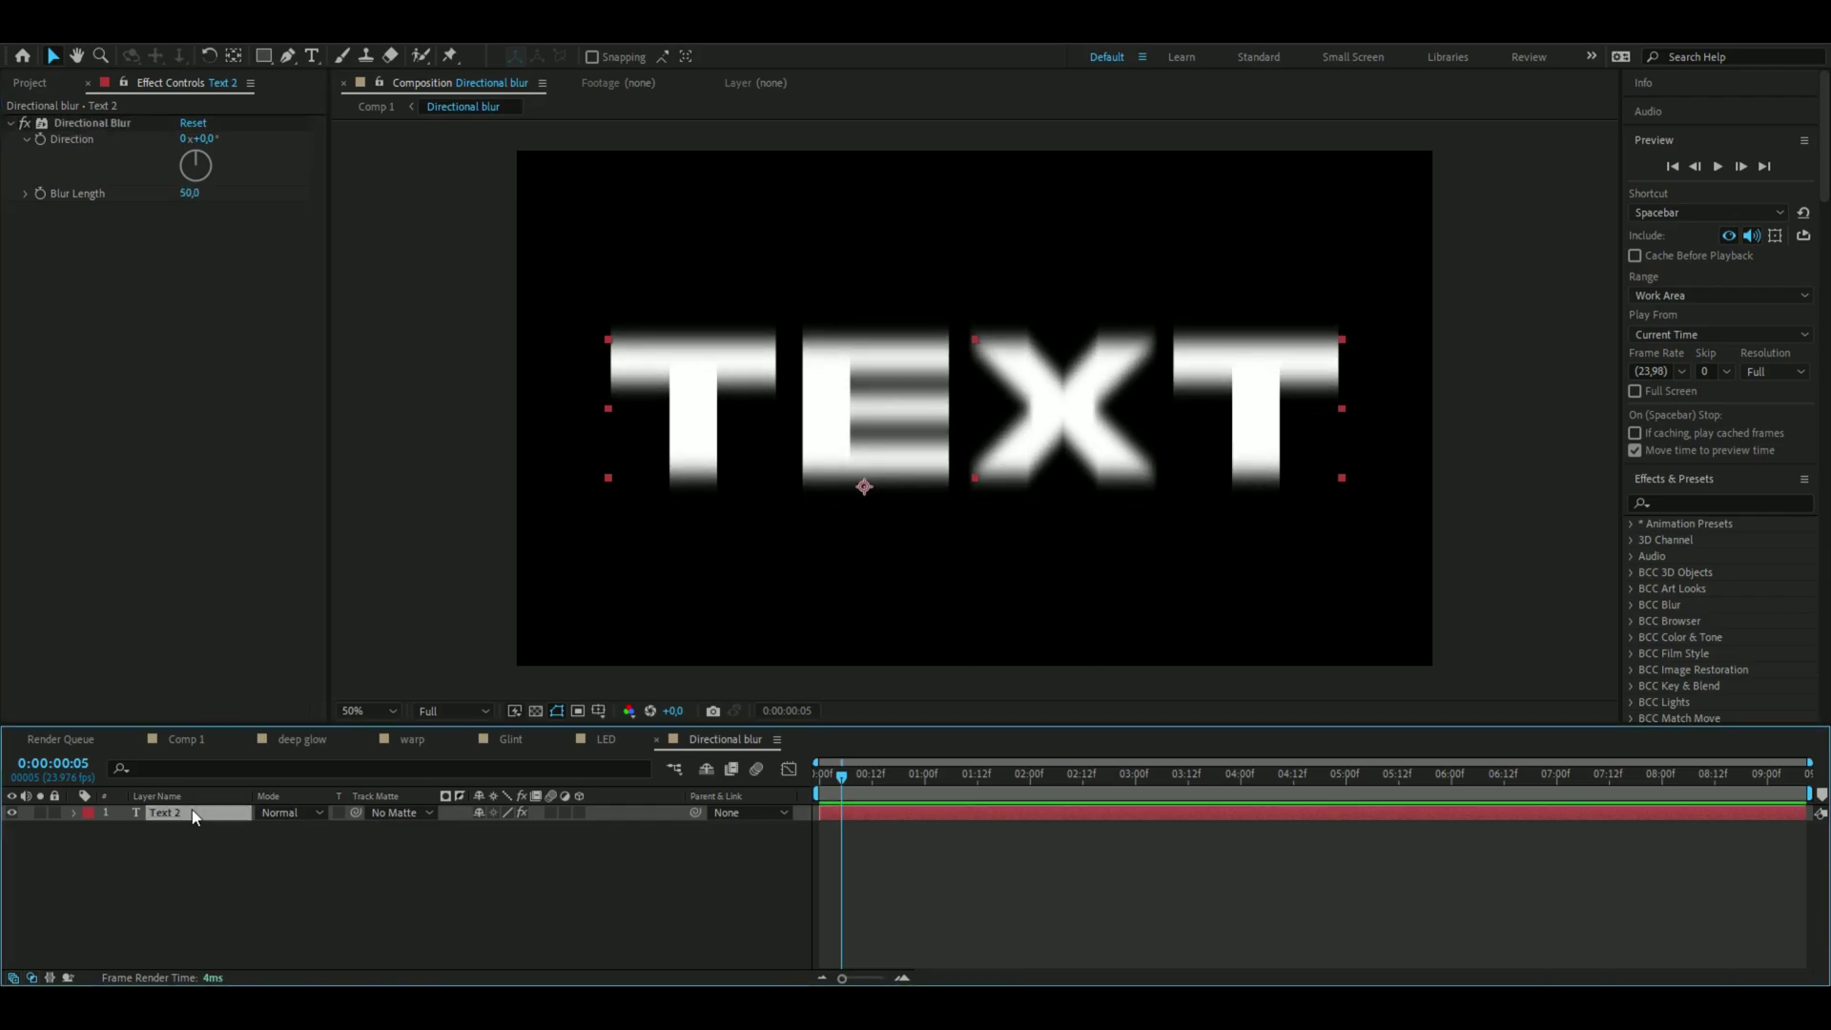
{"action": "key", "text": "ctrl+d"}
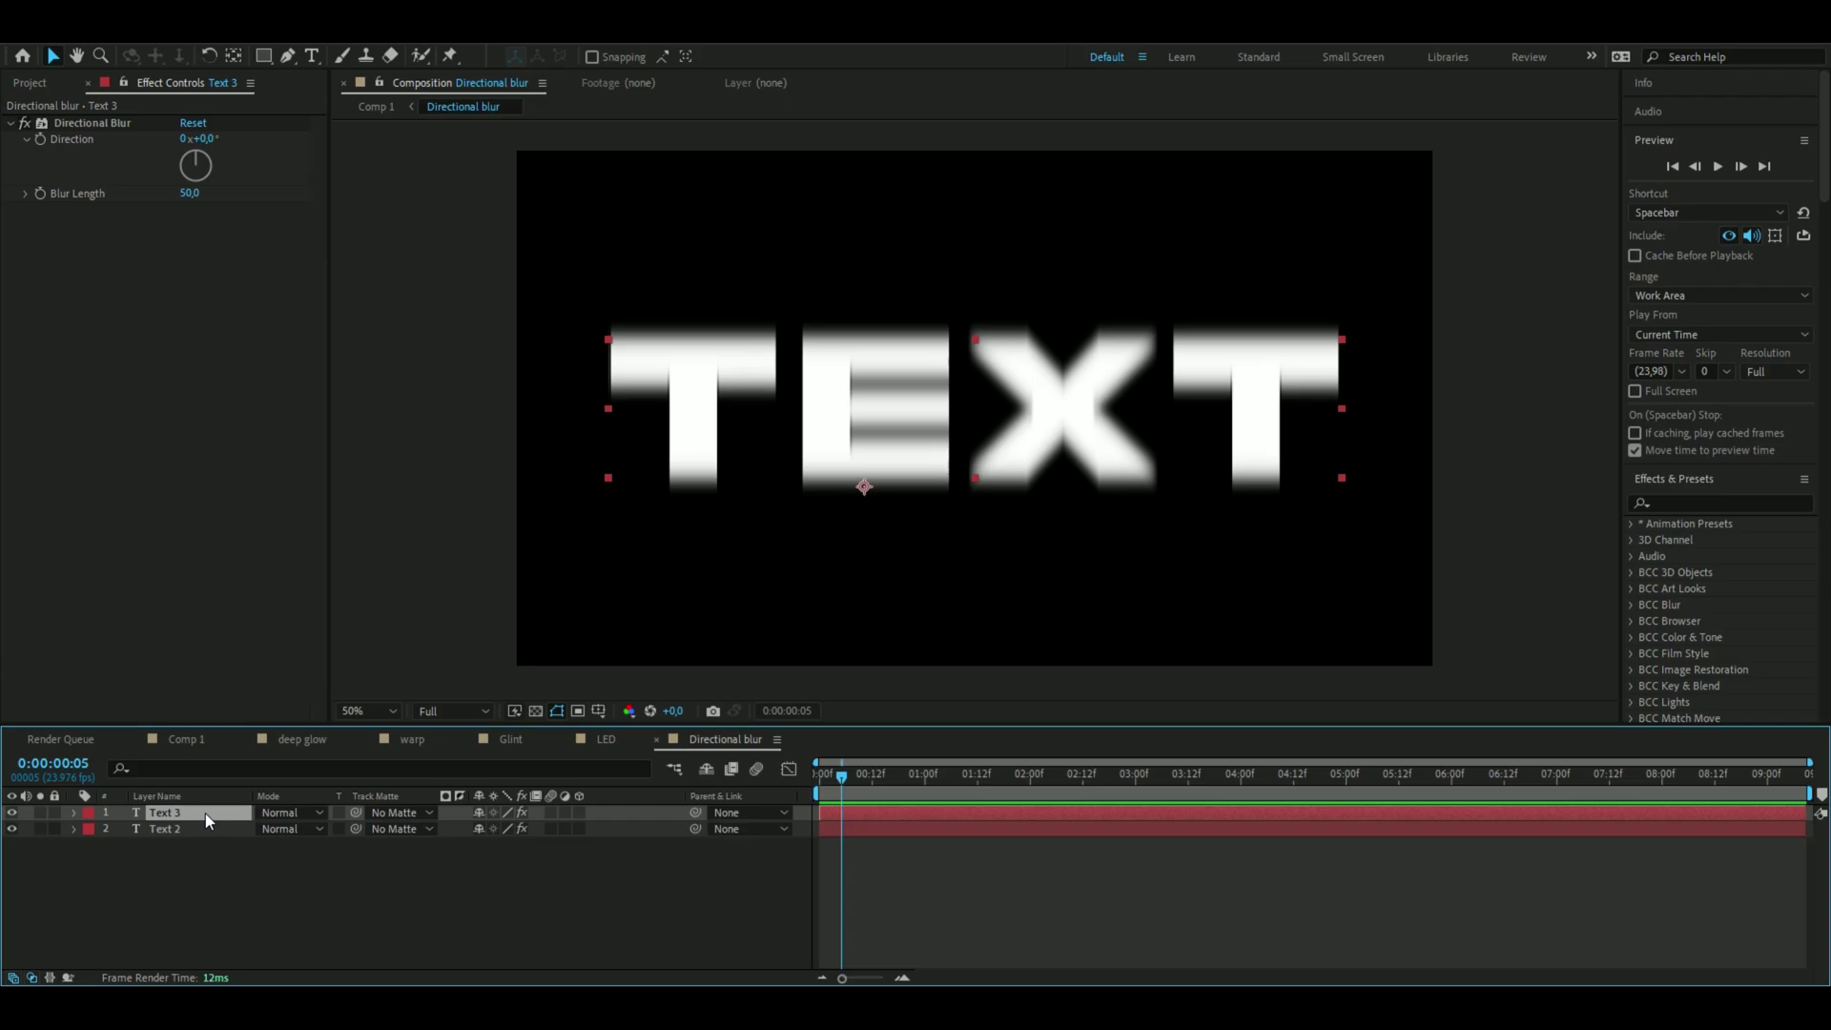
{"action": "left_click", "coordinate": [92, 122]}
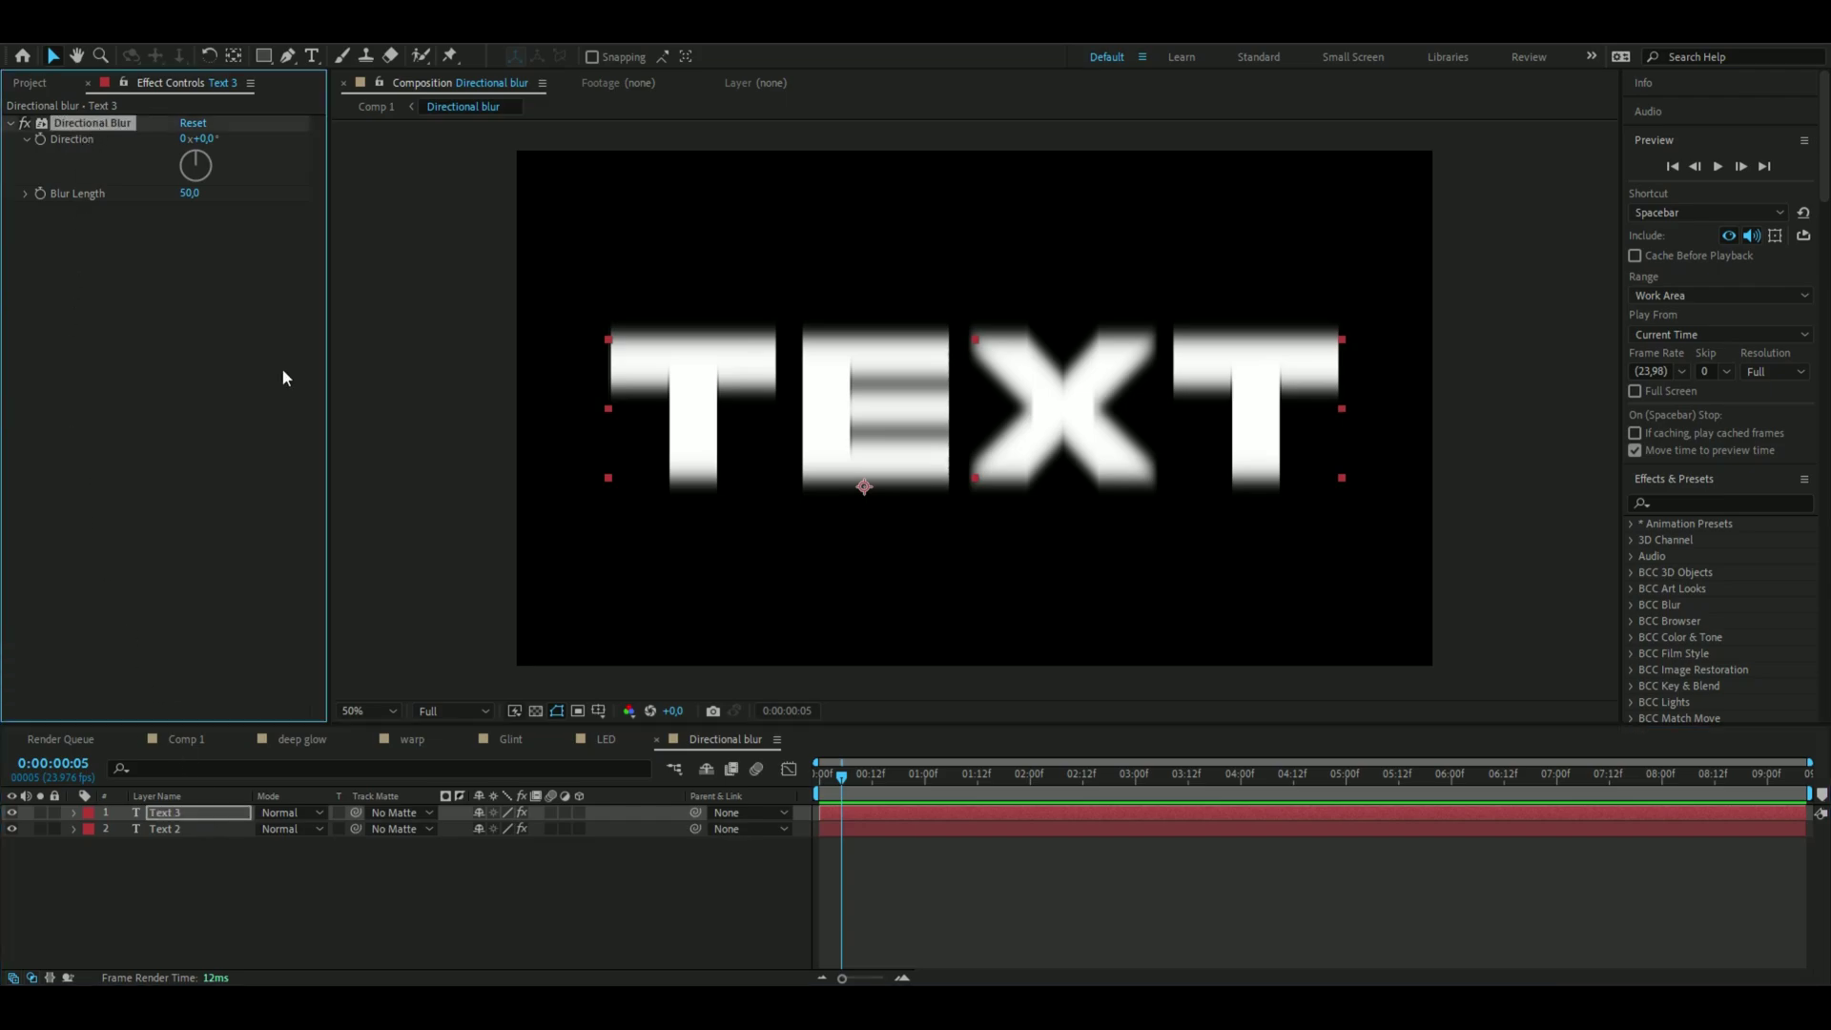
{"action": "key", "text": "Delete"}
{"action": "left_click", "coordinate": [1078, 613]}
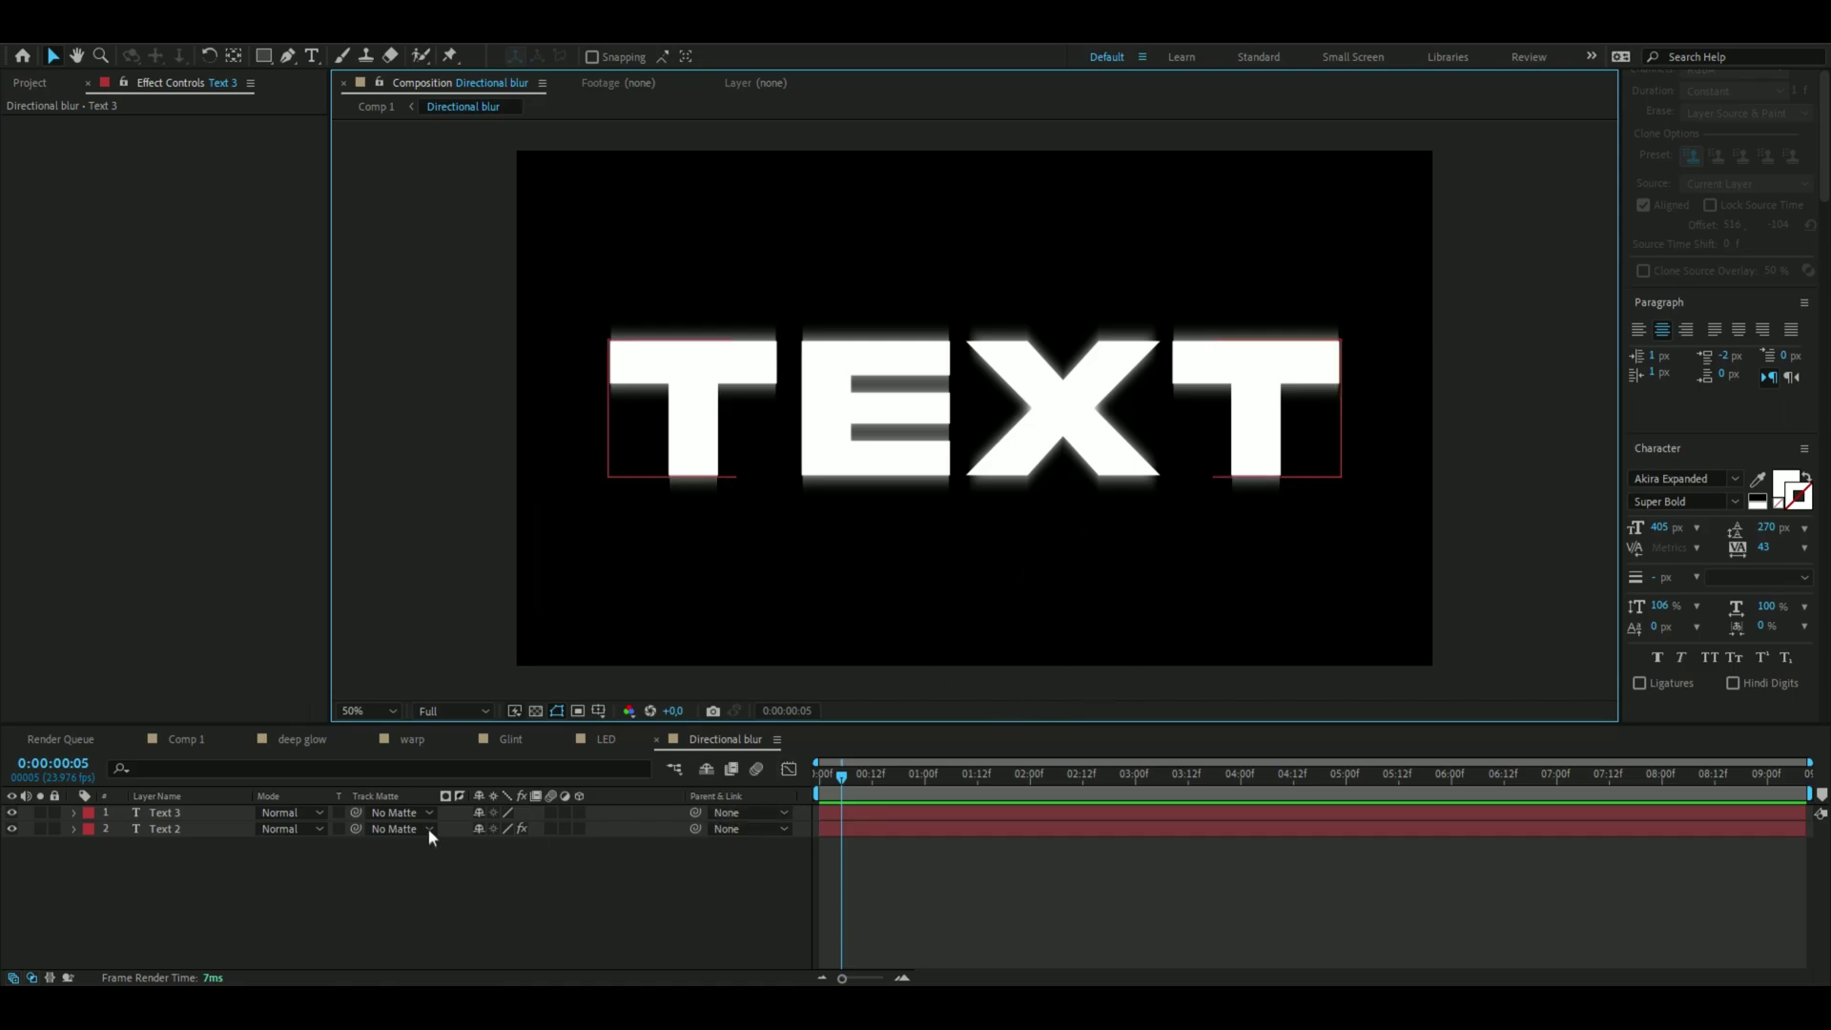
Set the lower text layer's Directional Blur to a 0° direction and a Blur Length of 271.9
{"action": "left_click", "coordinate": [191, 829]}
{"action": "mouse_move", "coordinate": [195, 164]}
{"action": "left_mouse_down"}
{"action": "mouse_move", "coordinate": [209, 182]}
{"action": "mouse_move", "coordinate": [187, 188]}
{"action": "mouse_move", "coordinate": [232, 189]}
{"action": "mouse_move", "coordinate": [219, 159]}
{"action": "left_mouse_up"}
{"action": "left_click", "coordinate": [204, 138]}
{"action": "type", "text": "0"}
{"action": "left_click", "coordinate": [288, 145]}
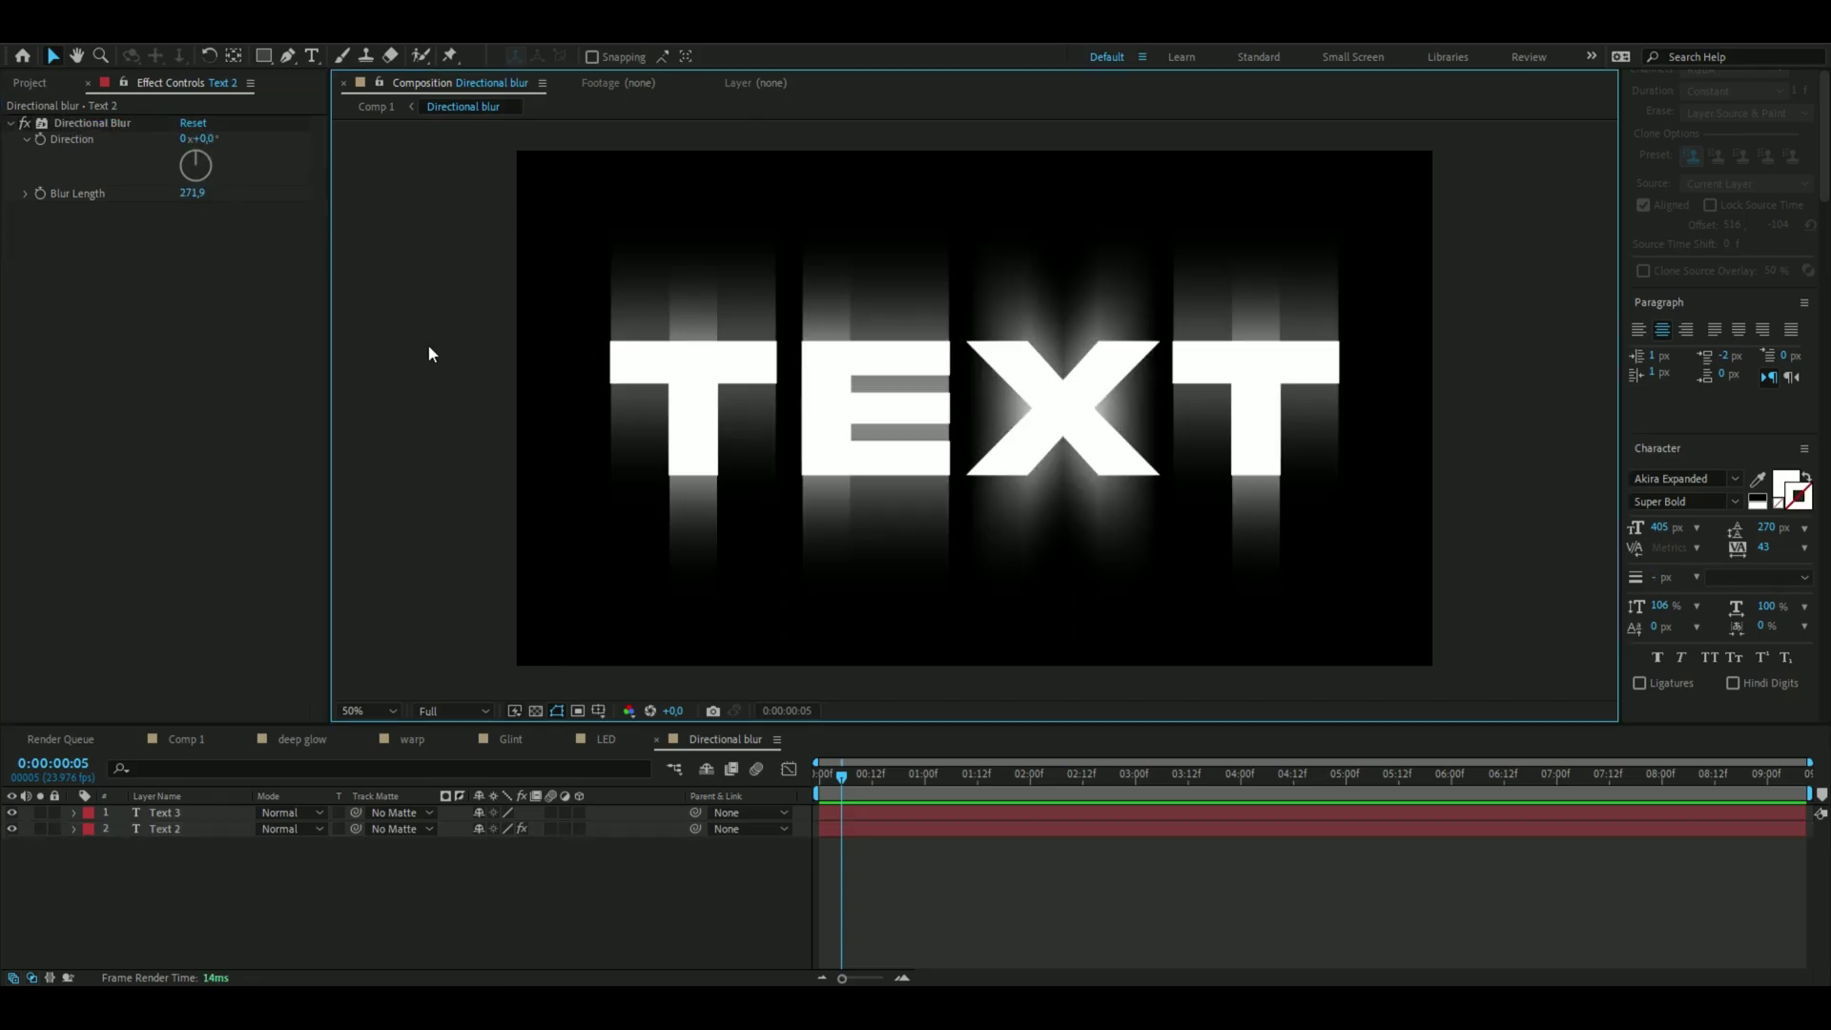
Check the streaked text in the viewer and lower the Directional Blur's Blur Length
{"action": "left_click", "coordinate": [1271, 449]}
{"action": "scroll", "coordinate": [1073, 408], "scroll_direction": "down", "scroll_amount": 2}
{"action": "scroll", "coordinate": [1066, 393], "scroll_direction": "up", "scroll_amount": 2}
{"action": "left_click_drag", "start_coordinate": [190, 193], "coordinate": [2, 210]}
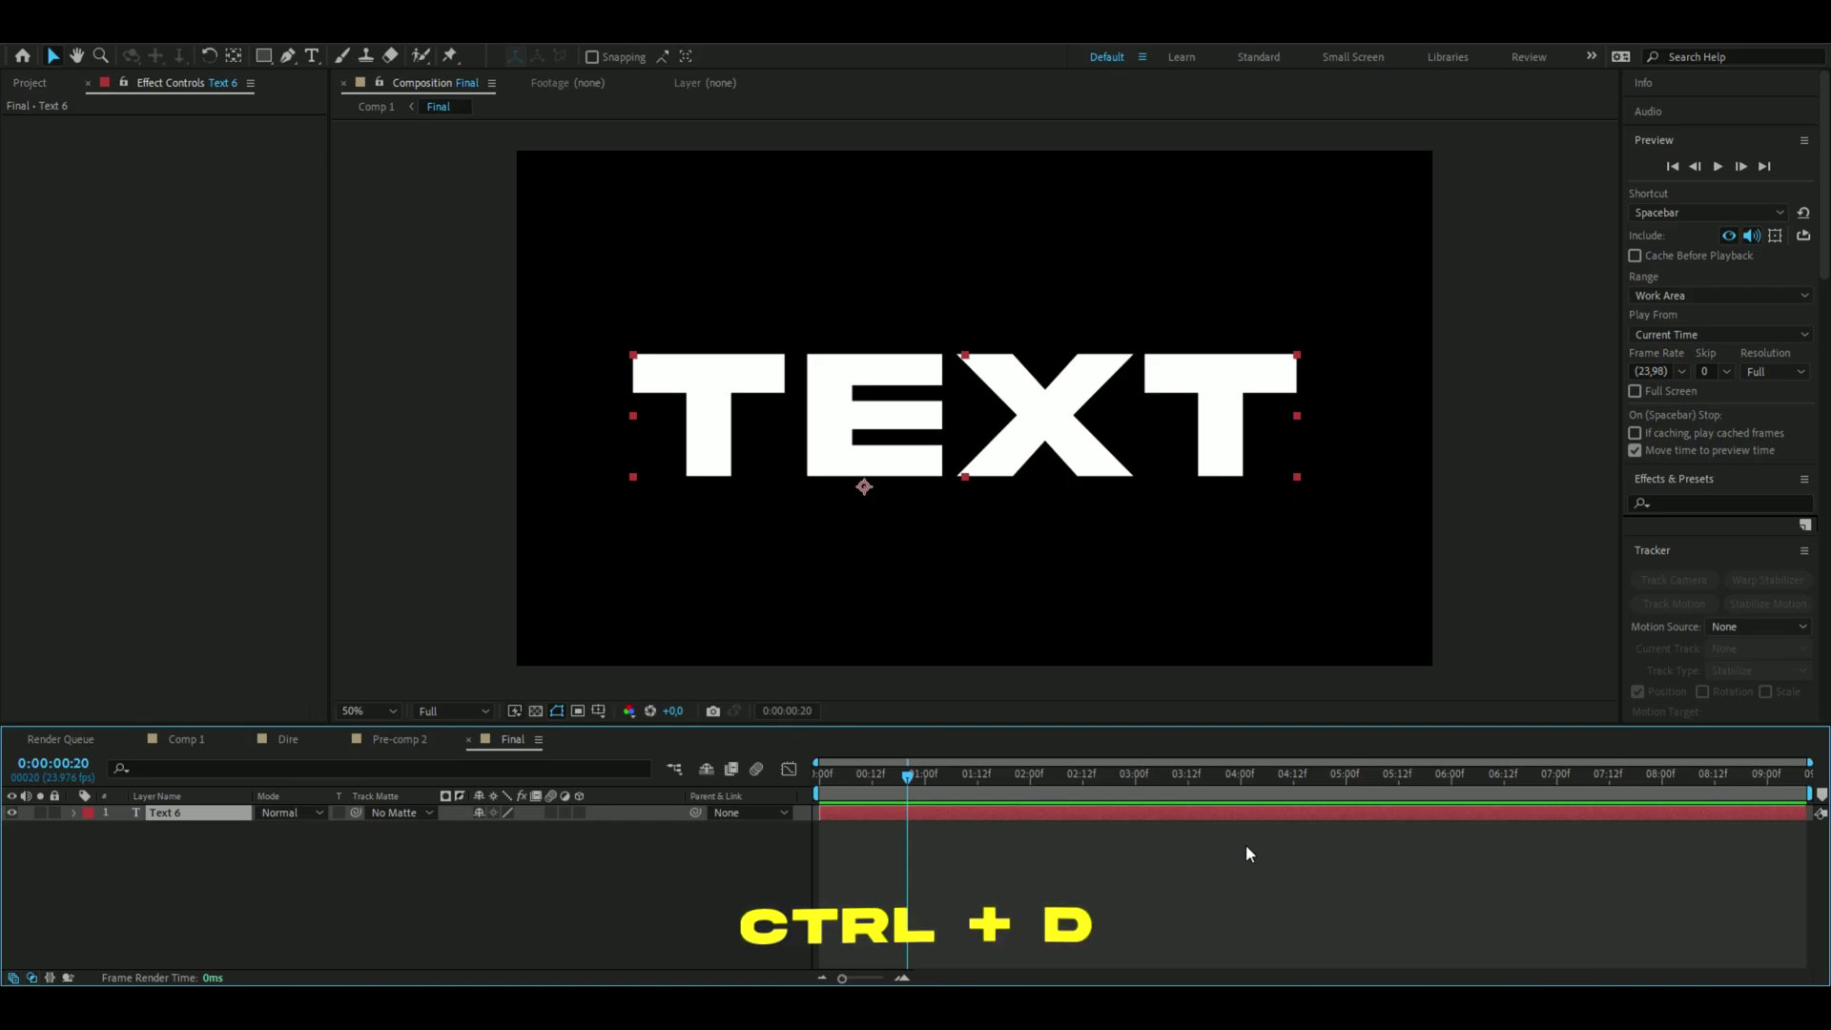
Duplicate the text layer in the Final comp and apply the S_EdgeDetect effect to the lower copy
{"action": "key", "text": "ctrl+d"}
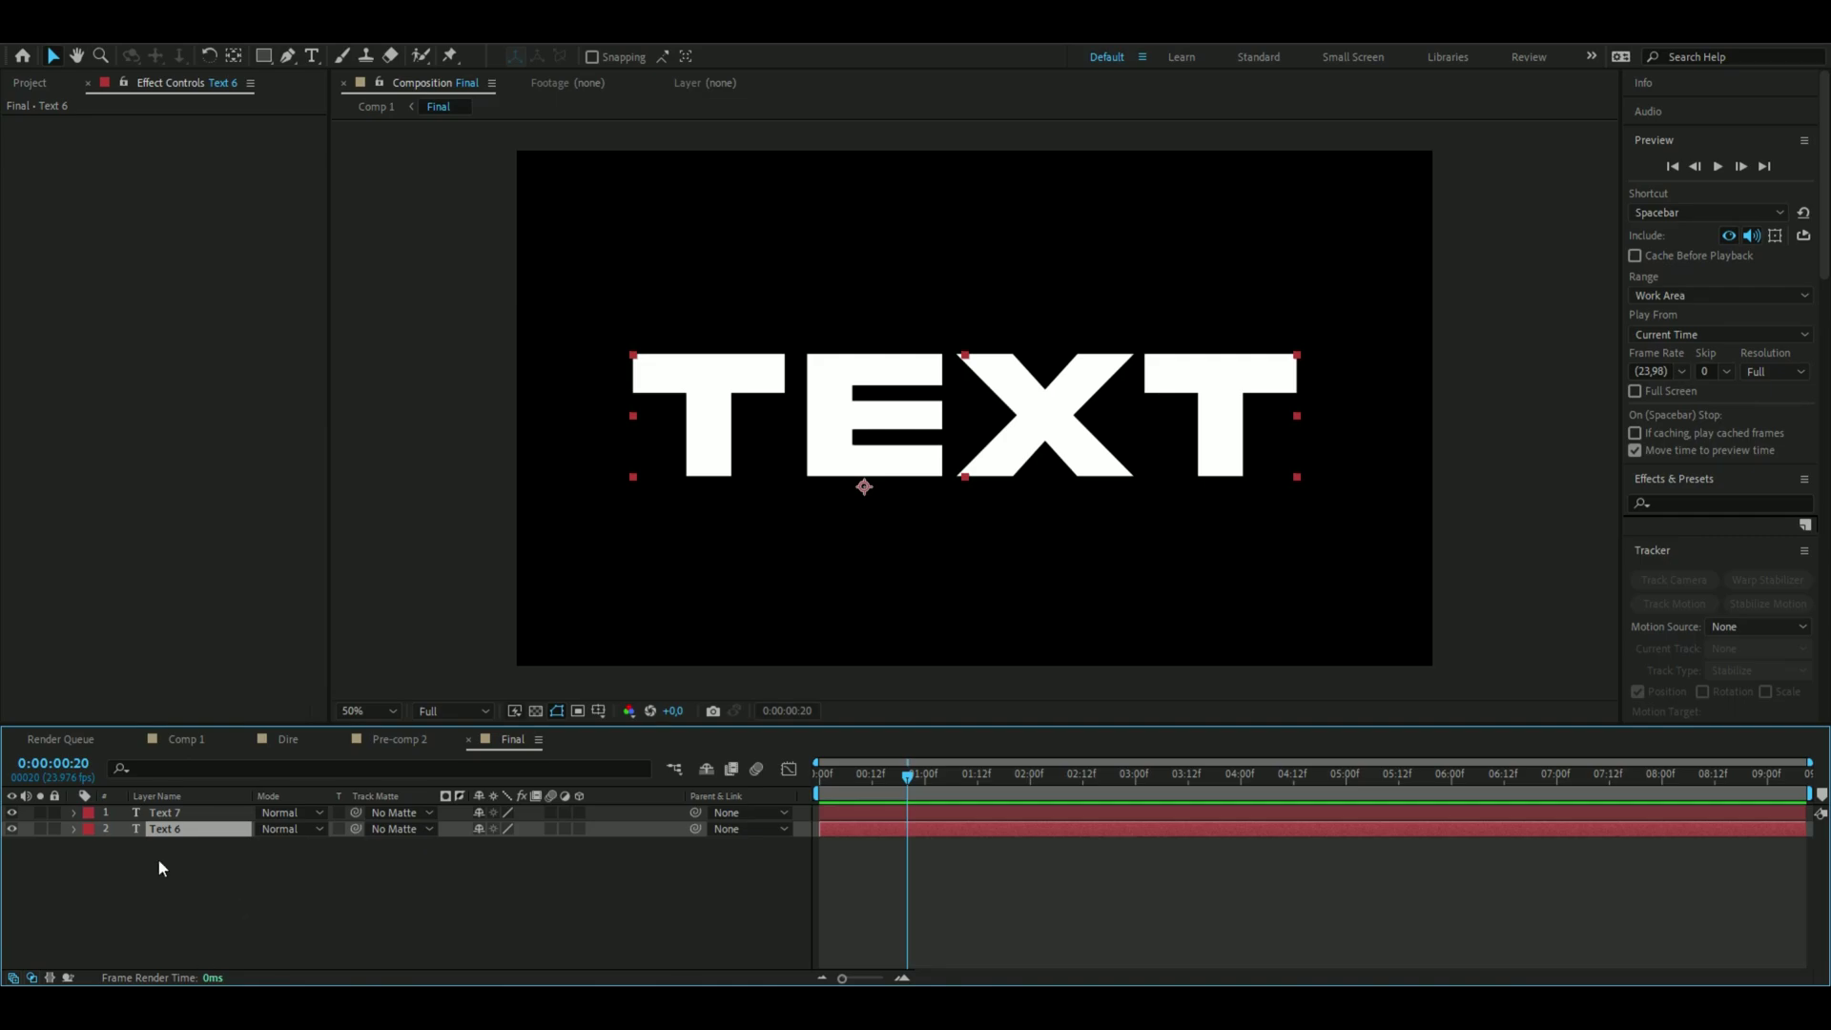
{"action": "key", "text": "ctrl+space"}
{"action": "type", "text": "ed"}
{"action": "key", "text": "Return"}
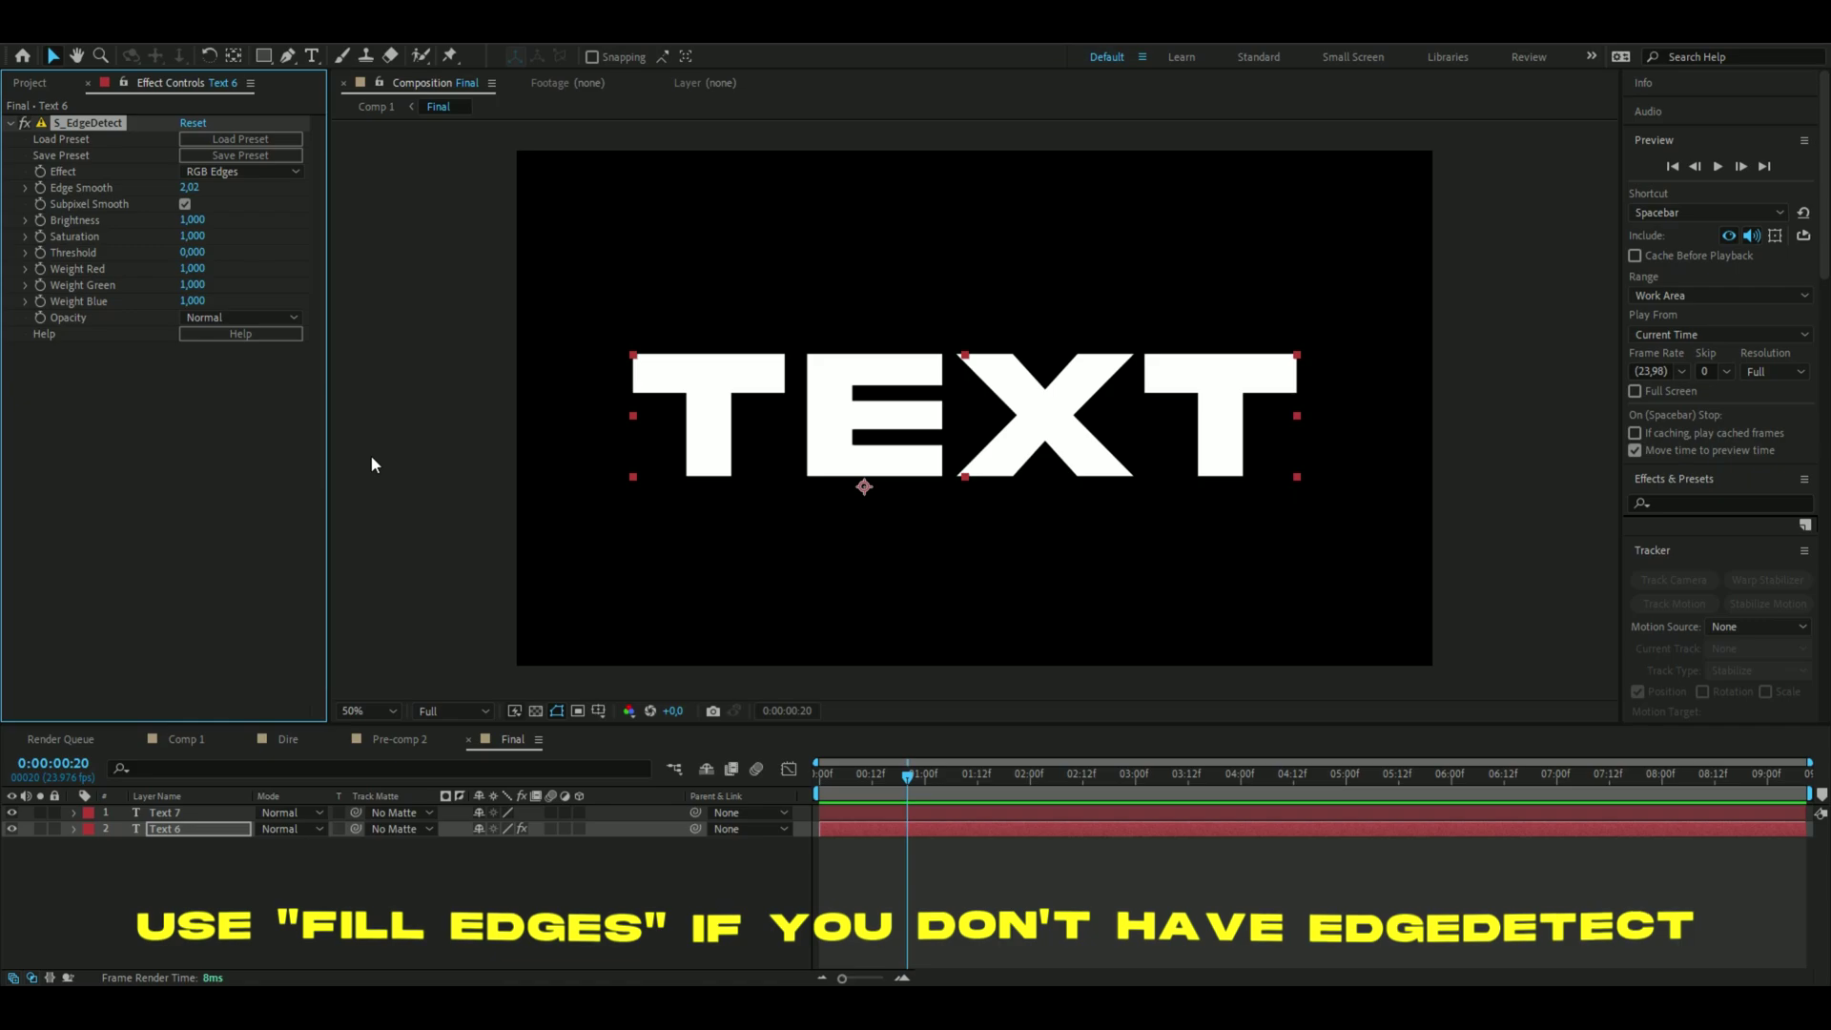
{"action": "left_click", "coordinate": [372, 458]}
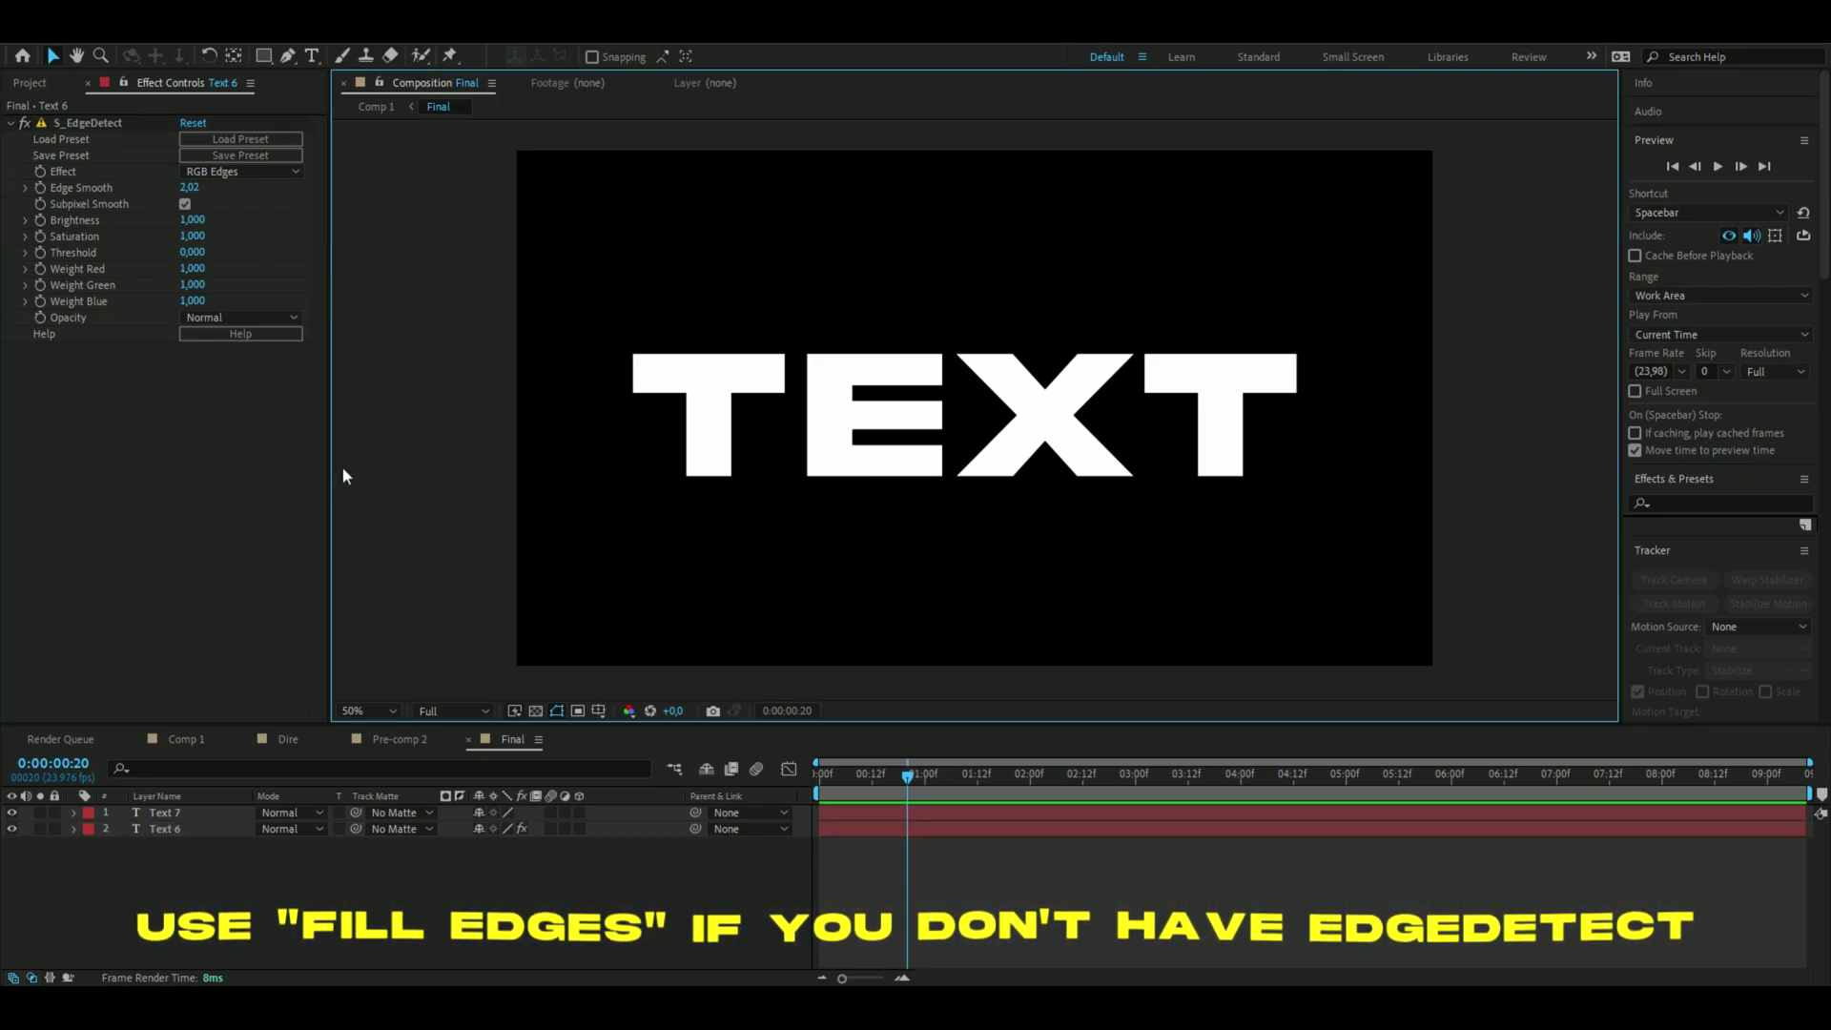
Set Edge Smooth to 0 in S_EdgeDetect and hide the upper text layer
{"action": "left_click", "coordinate": [189, 188]}
{"action": "type", "text": "0"}
{"action": "key", "text": "Return"}
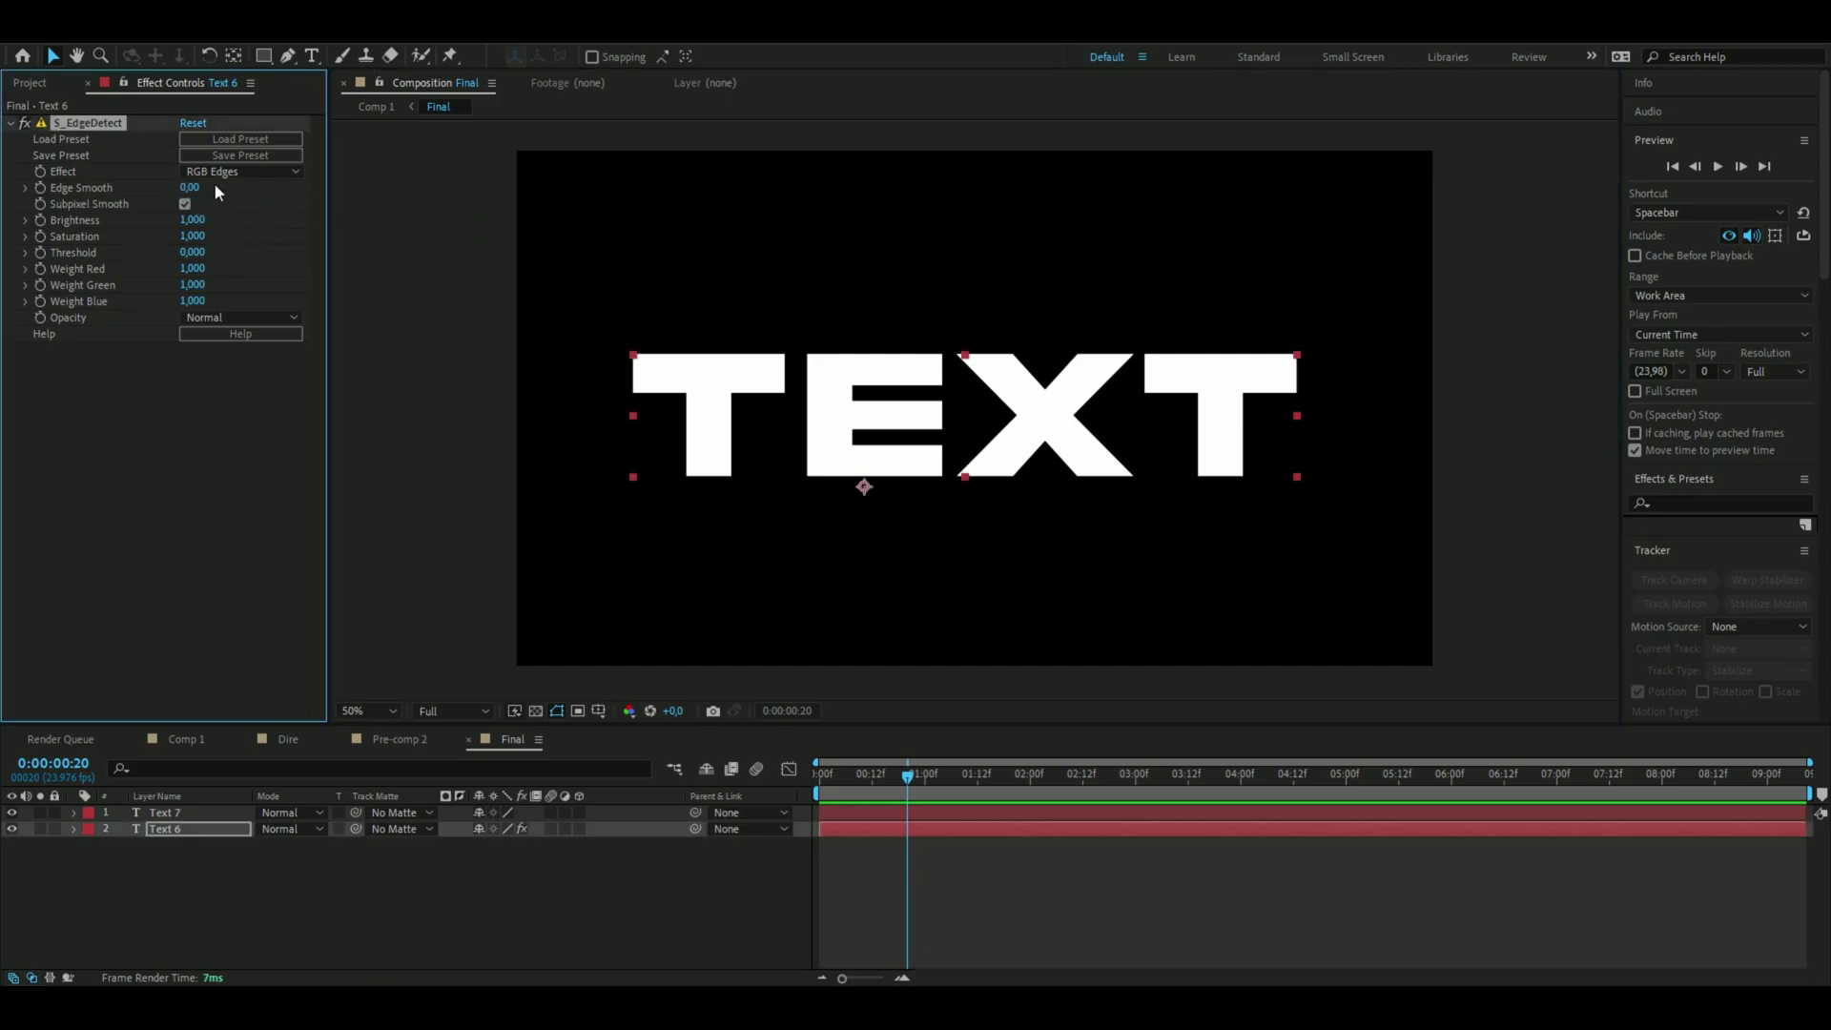
{"action": "left_click", "coordinate": [11, 813]}
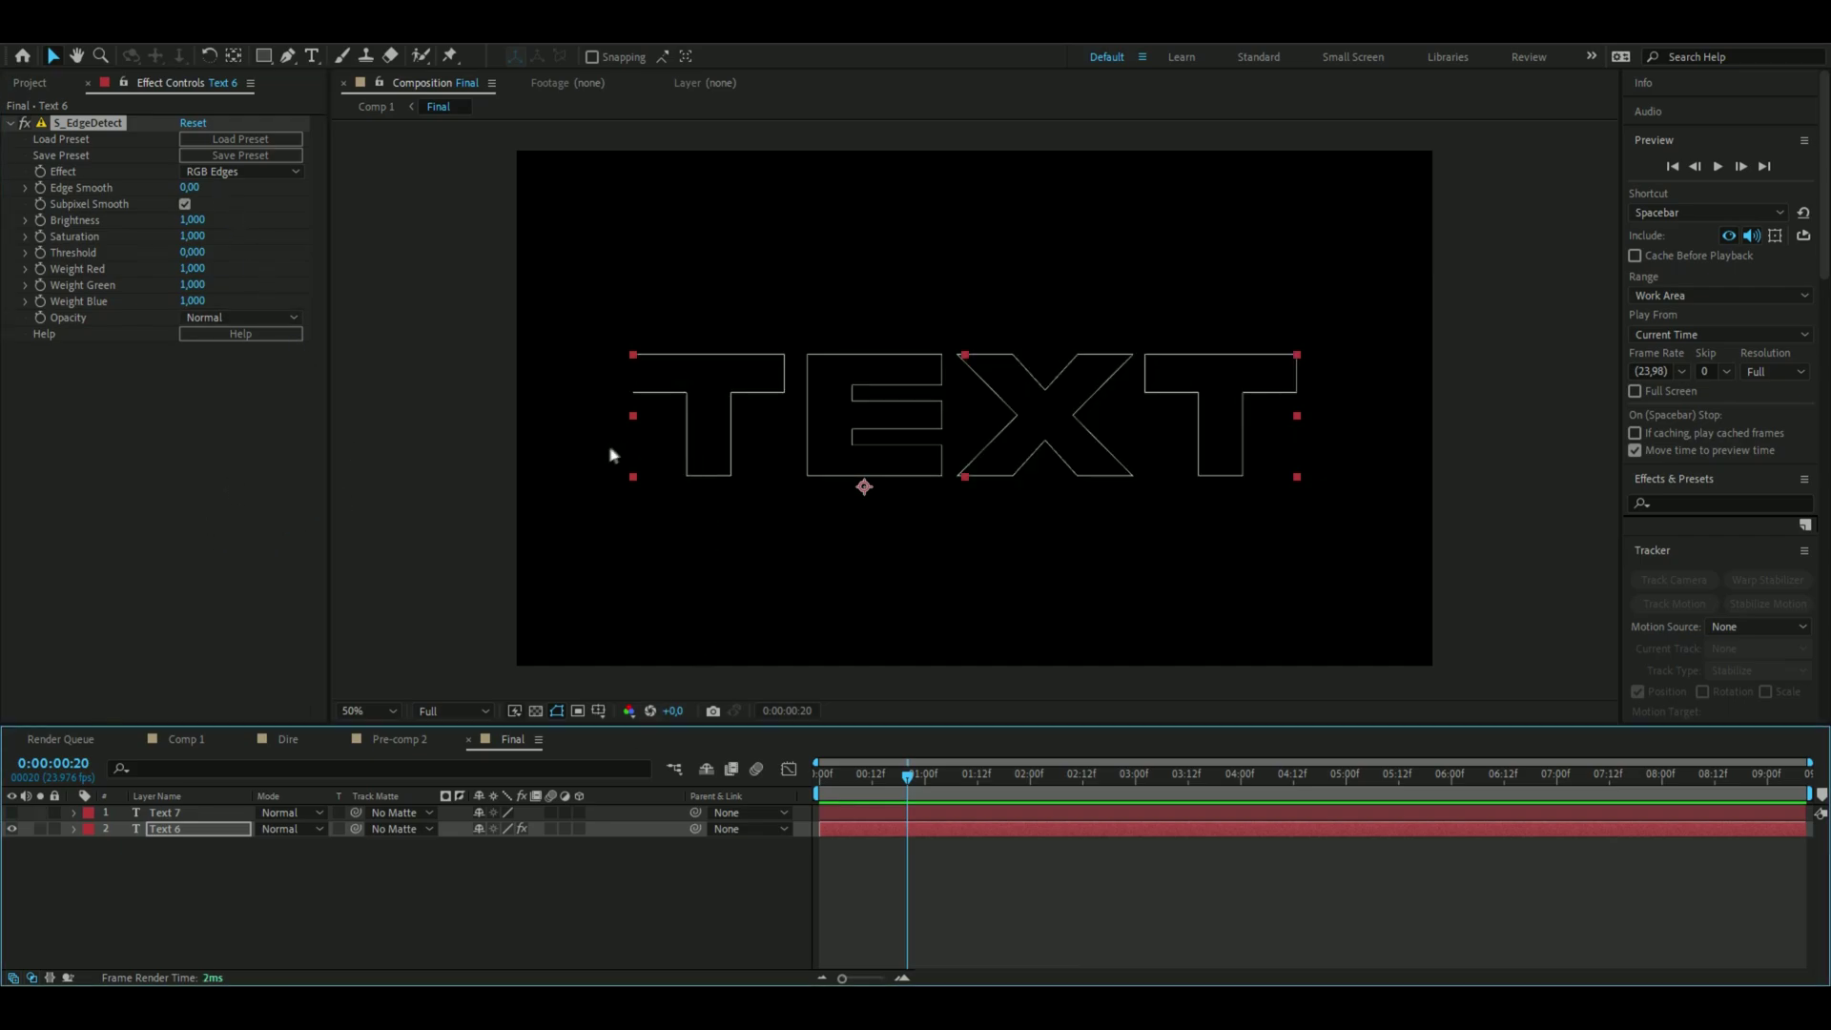
Nudge the edge-detected lower text layer slightly down so its outline shows beneath the solid text
{"action": "key", "text": "period"}
{"action": "key", "text": "period"}
{"action": "key", "text": "period"}
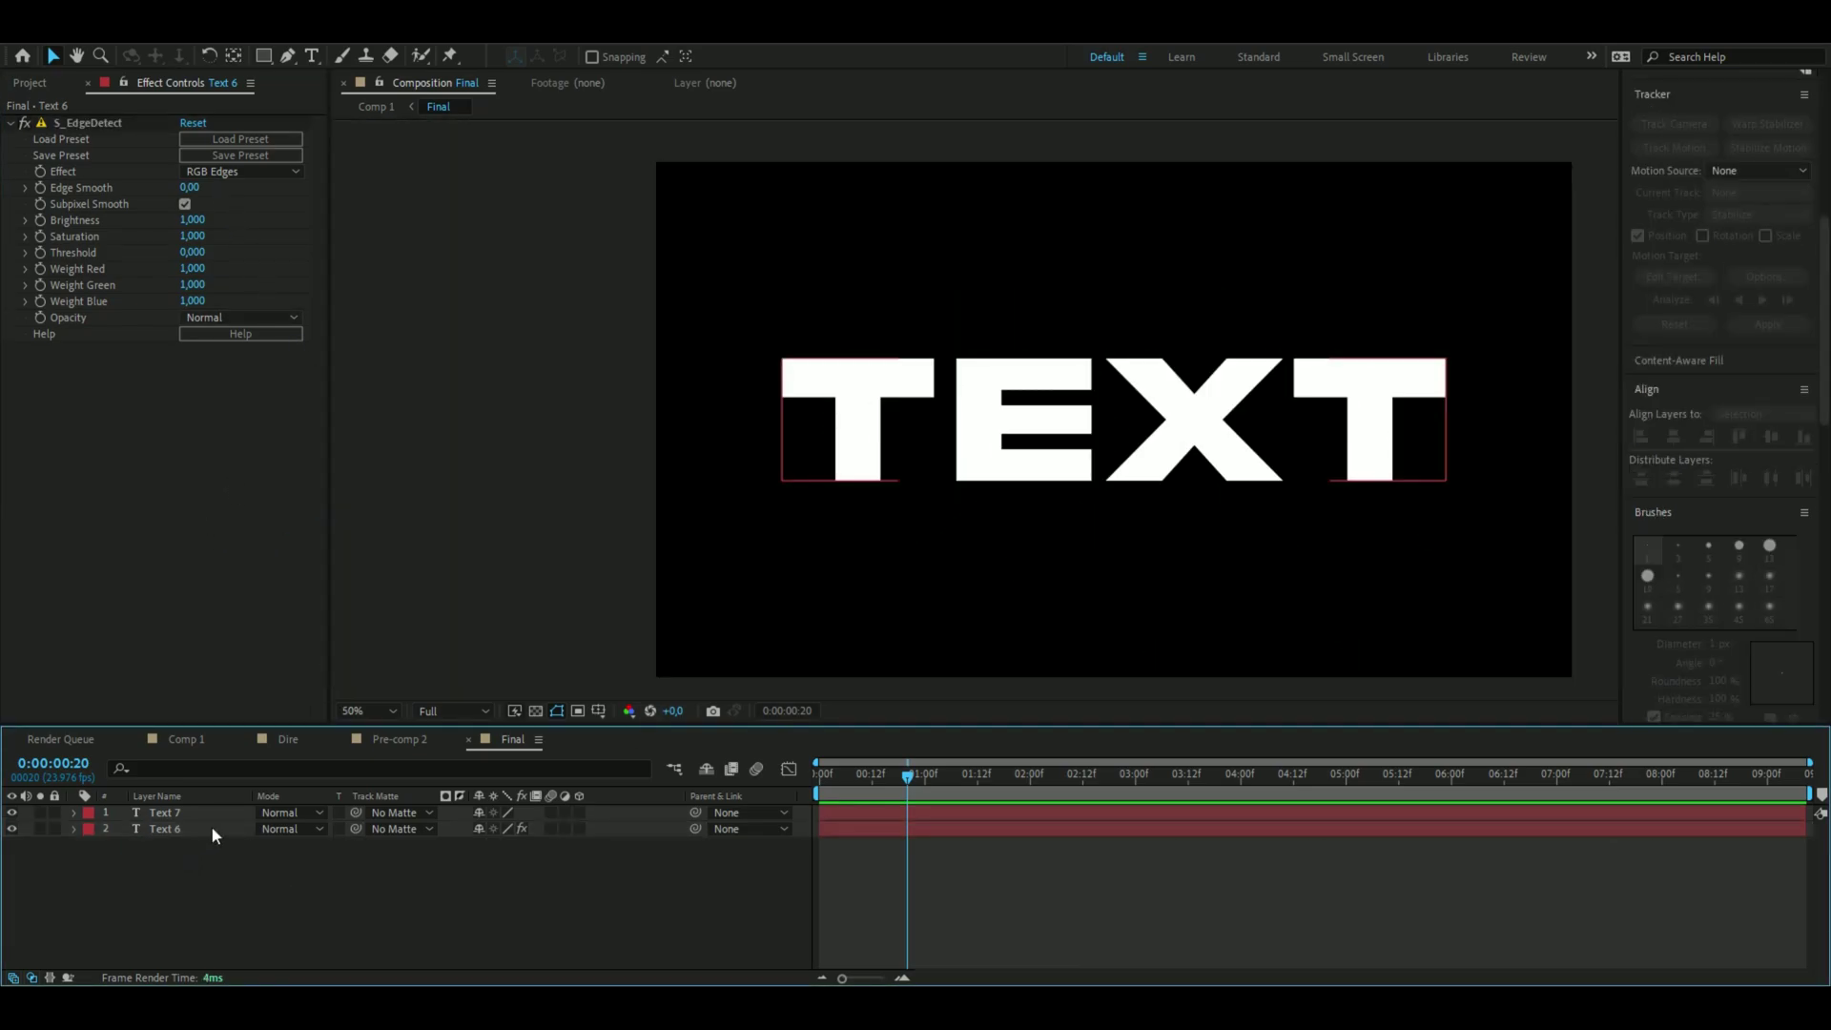
{"action": "left_click", "coordinate": [208, 826]}
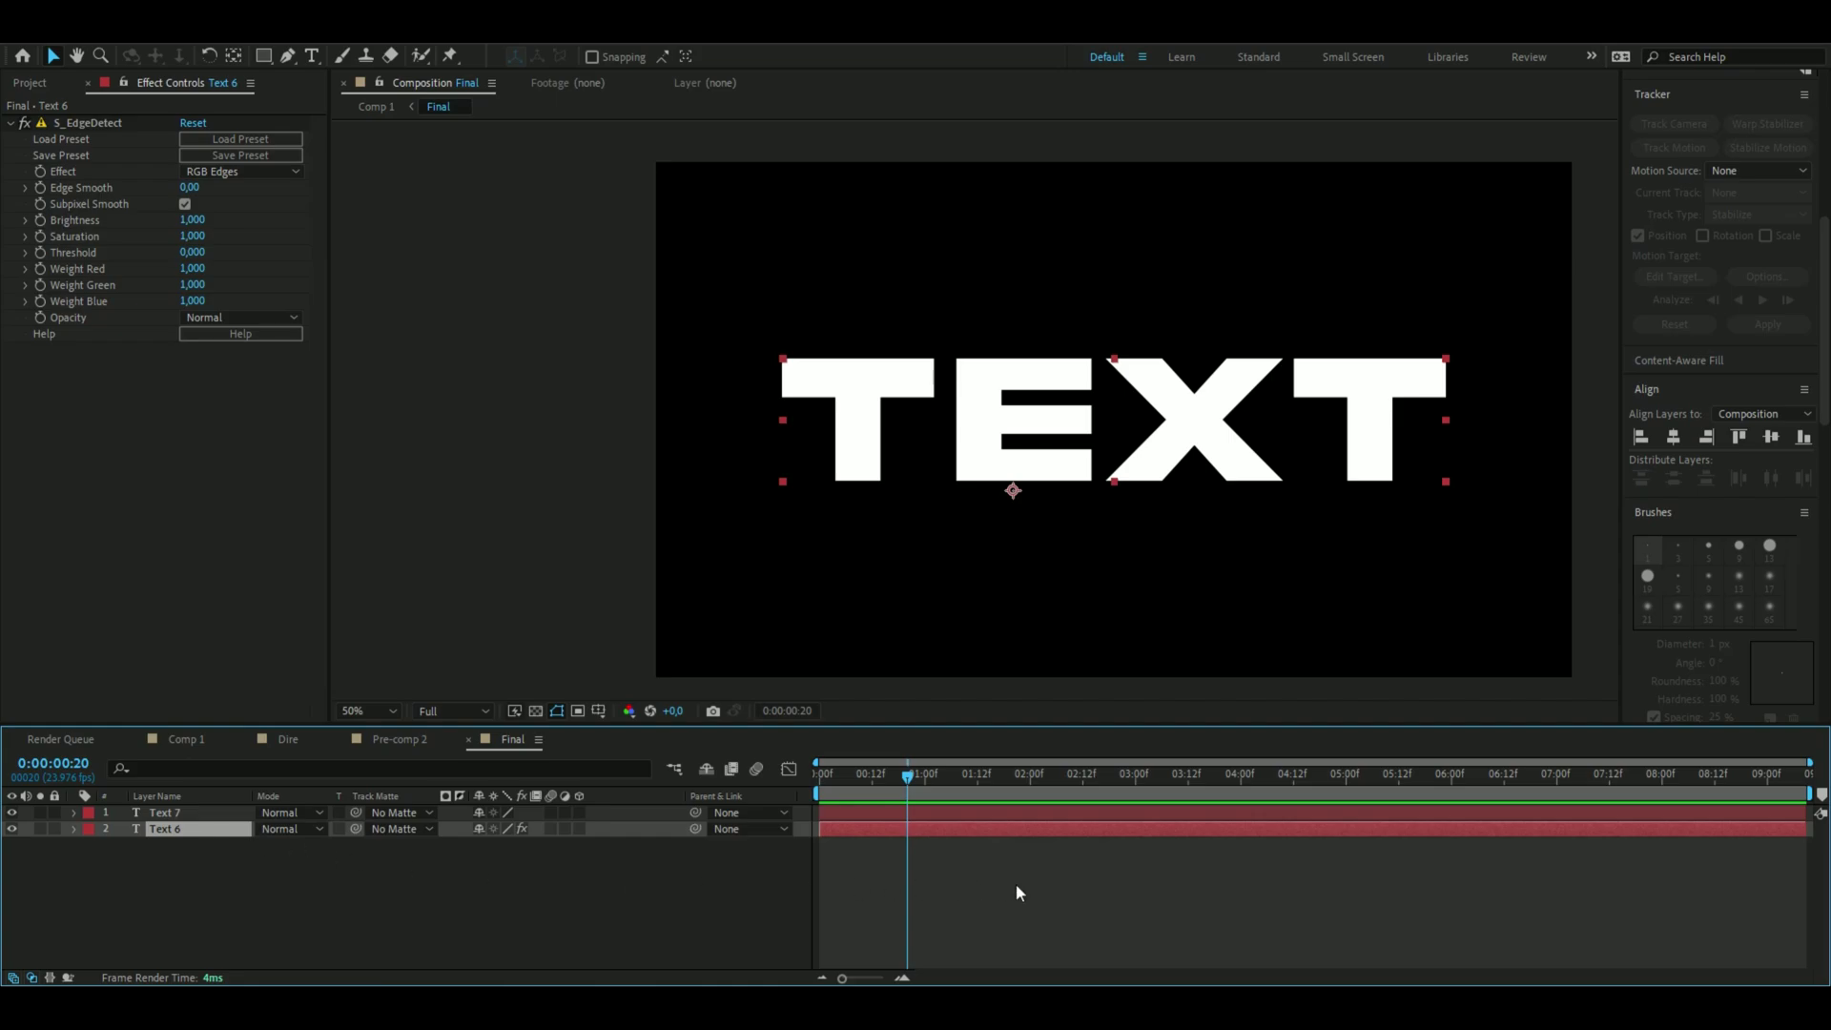
{"action": "key", "text": "Down"}
{"action": "key", "text": "Down"}
{"action": "key", "text": "Down"}
{"action": "key", "text": "Down"}
{"action": "key", "text": "Down"}
{"action": "key", "text": "Down"}
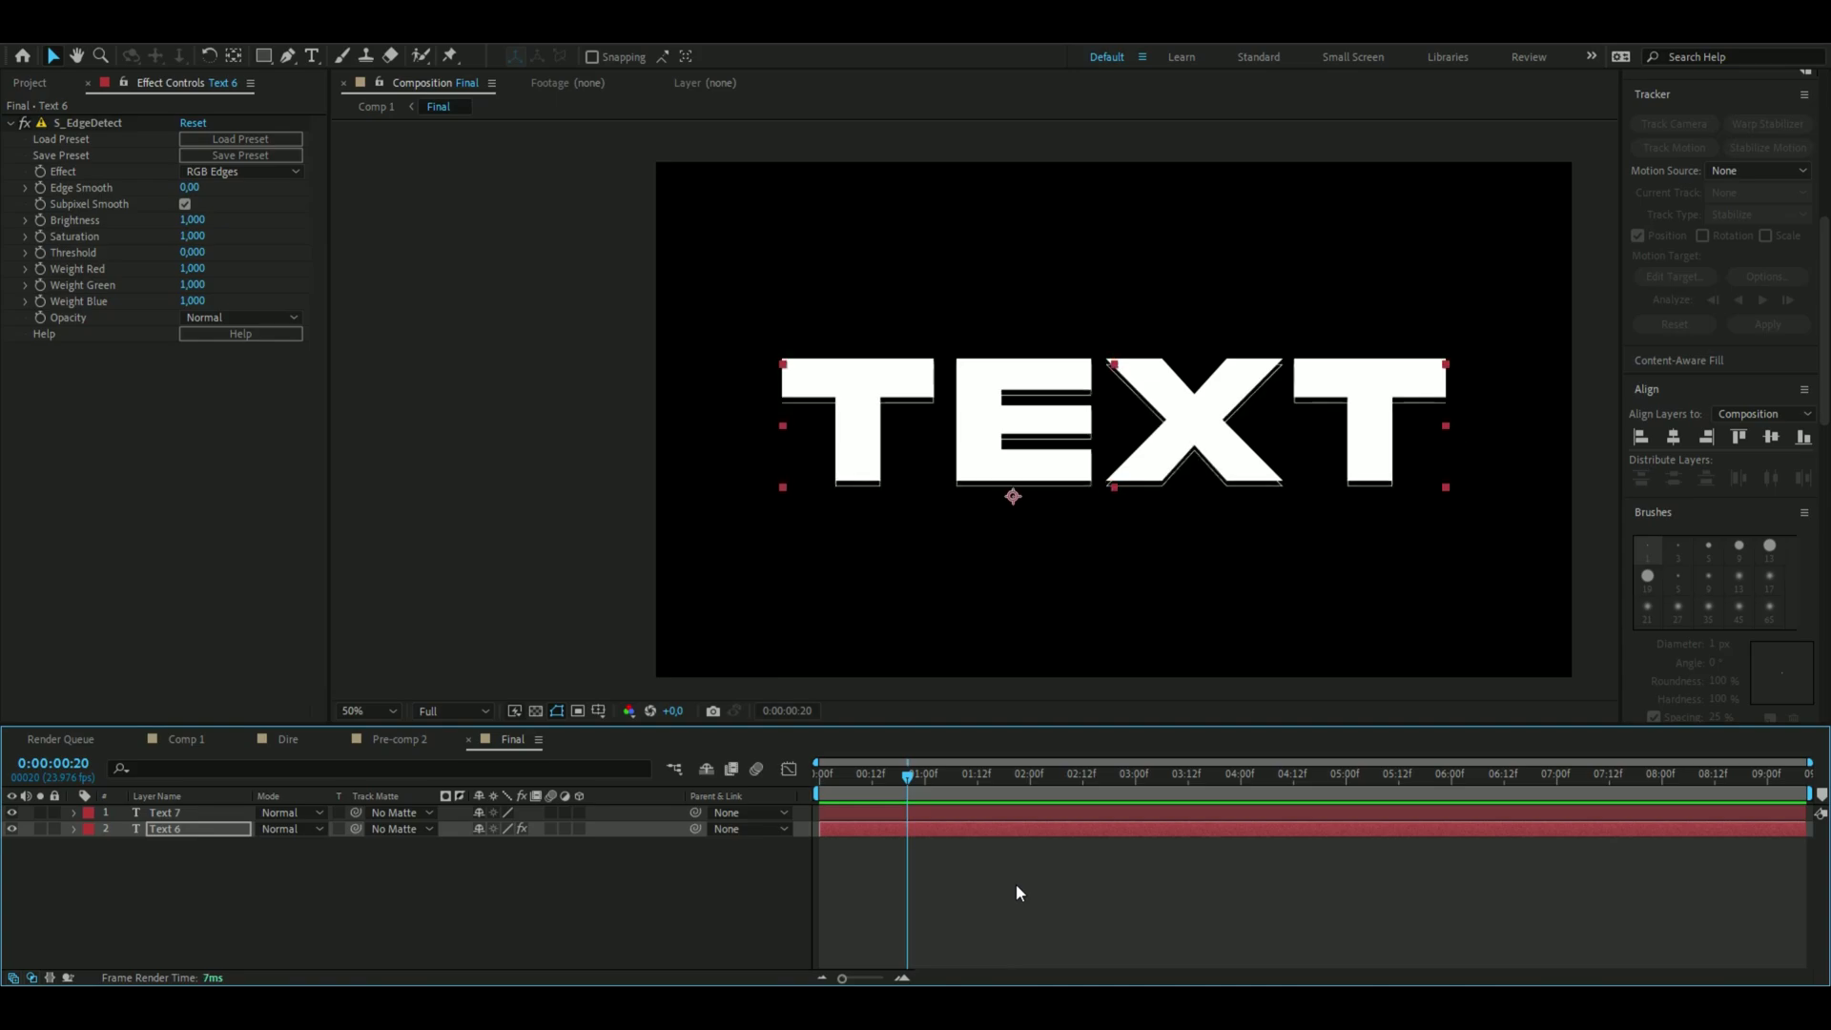
Duplicate the outline text layer twice, nudging each copy down by the same small offset below the previous one
{"action": "left_click", "coordinate": [187, 831]}
{"action": "key", "text": "ctrl+d"}
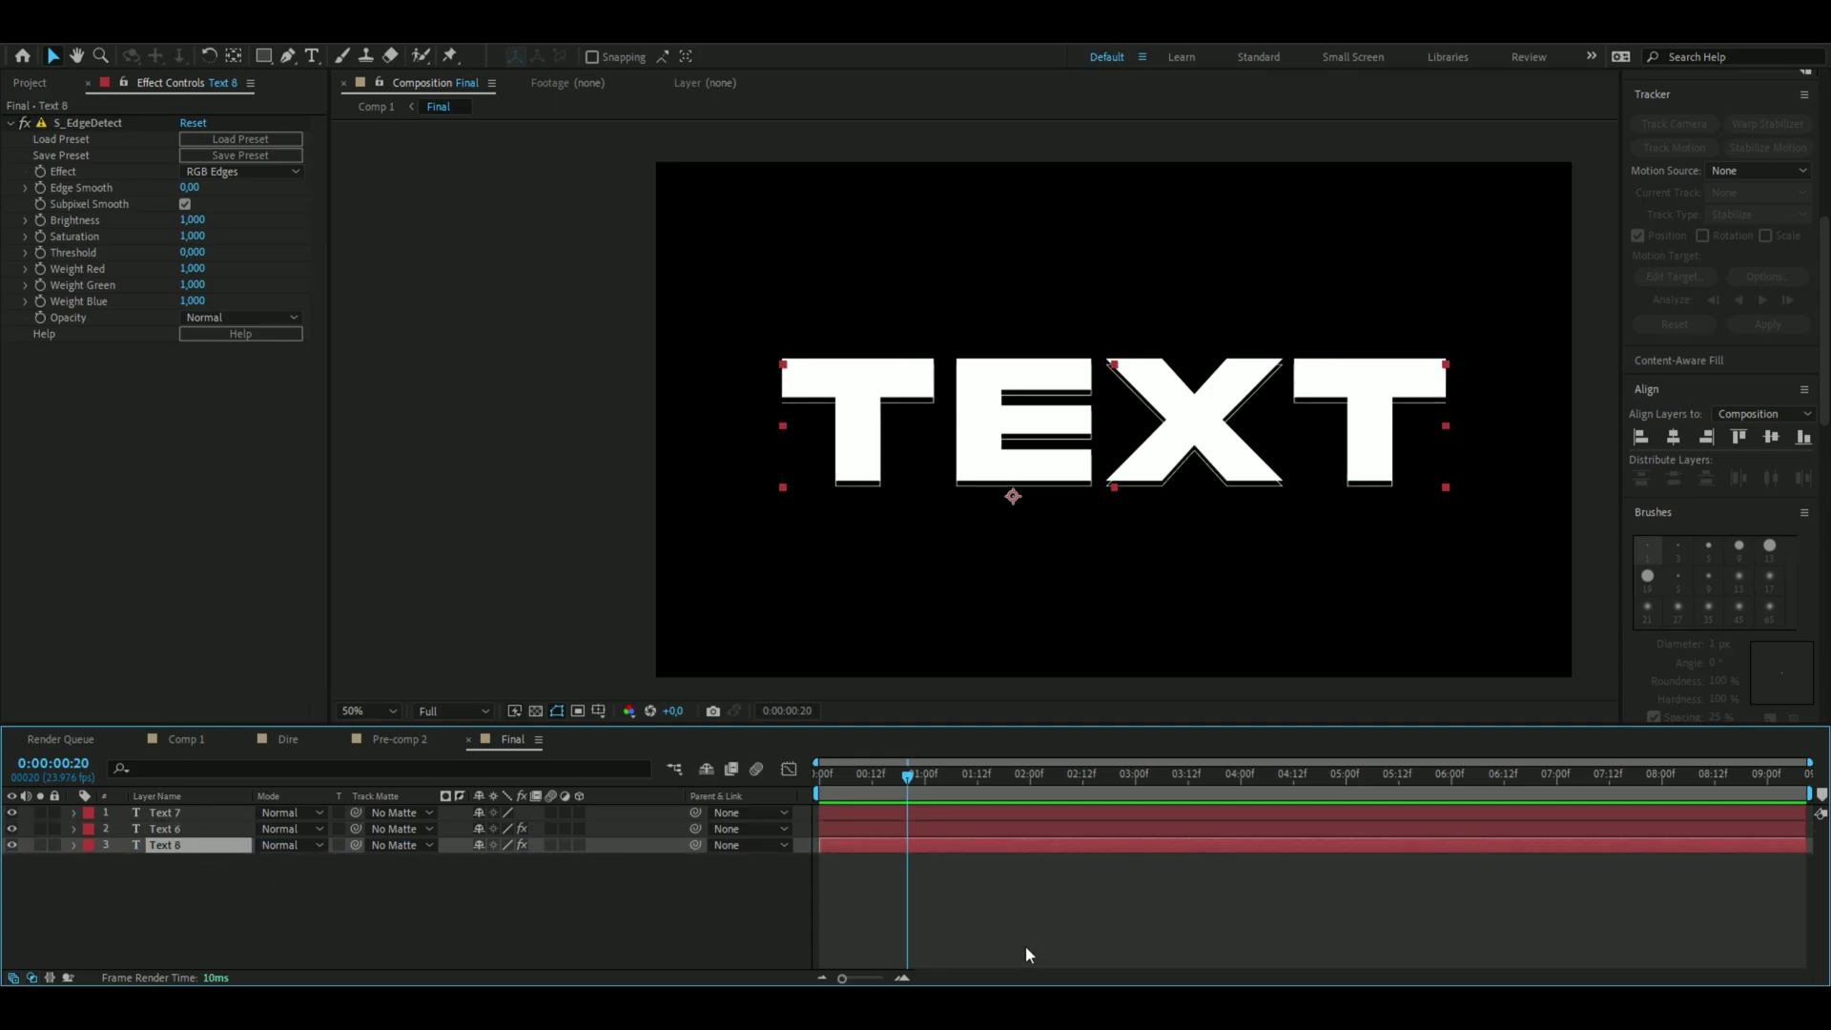
{"action": "key", "text": "Down"}
{"action": "key", "text": "Down"}
{"action": "key", "text": "Down"}
{"action": "key", "text": "Down"}
{"action": "key", "text": "Down"}
{"action": "key", "text": "Down"}
{"action": "key", "text": "Down"}
{"action": "key", "text": "Down"}
{"action": "key", "text": "Down"}
{"action": "key", "text": "Down"}
{"action": "key", "text": "Down"}
{"action": "key", "text": "Down"}
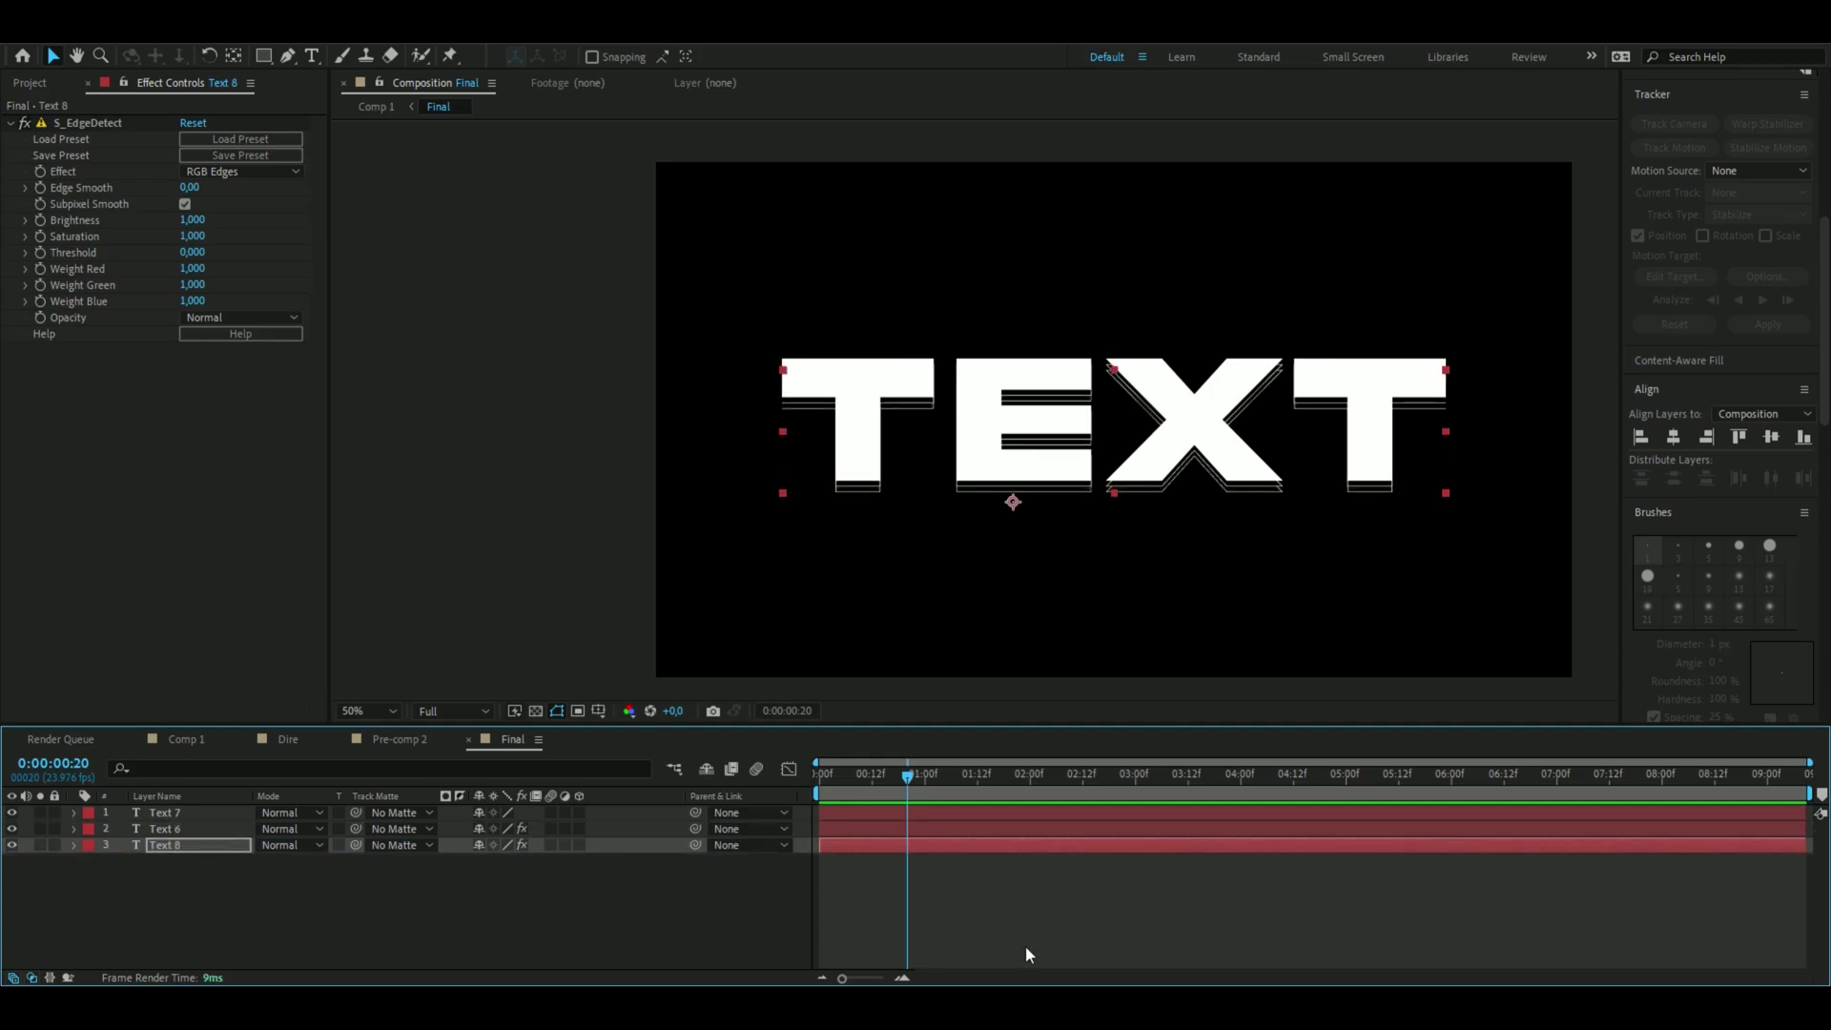
{"action": "key", "text": "ctrl+d"}
{"action": "key", "text": "Down"}
{"action": "key", "text": "Down"}
{"action": "key", "text": "Down"}
{"action": "key", "text": "Down"}
{"action": "key", "text": "Down"}
{"action": "key", "text": "Down"}
{"action": "key", "text": "Down"}
{"action": "key", "text": "Down"}
{"action": "key", "text": "Down"}
{"action": "key", "text": "Down"}
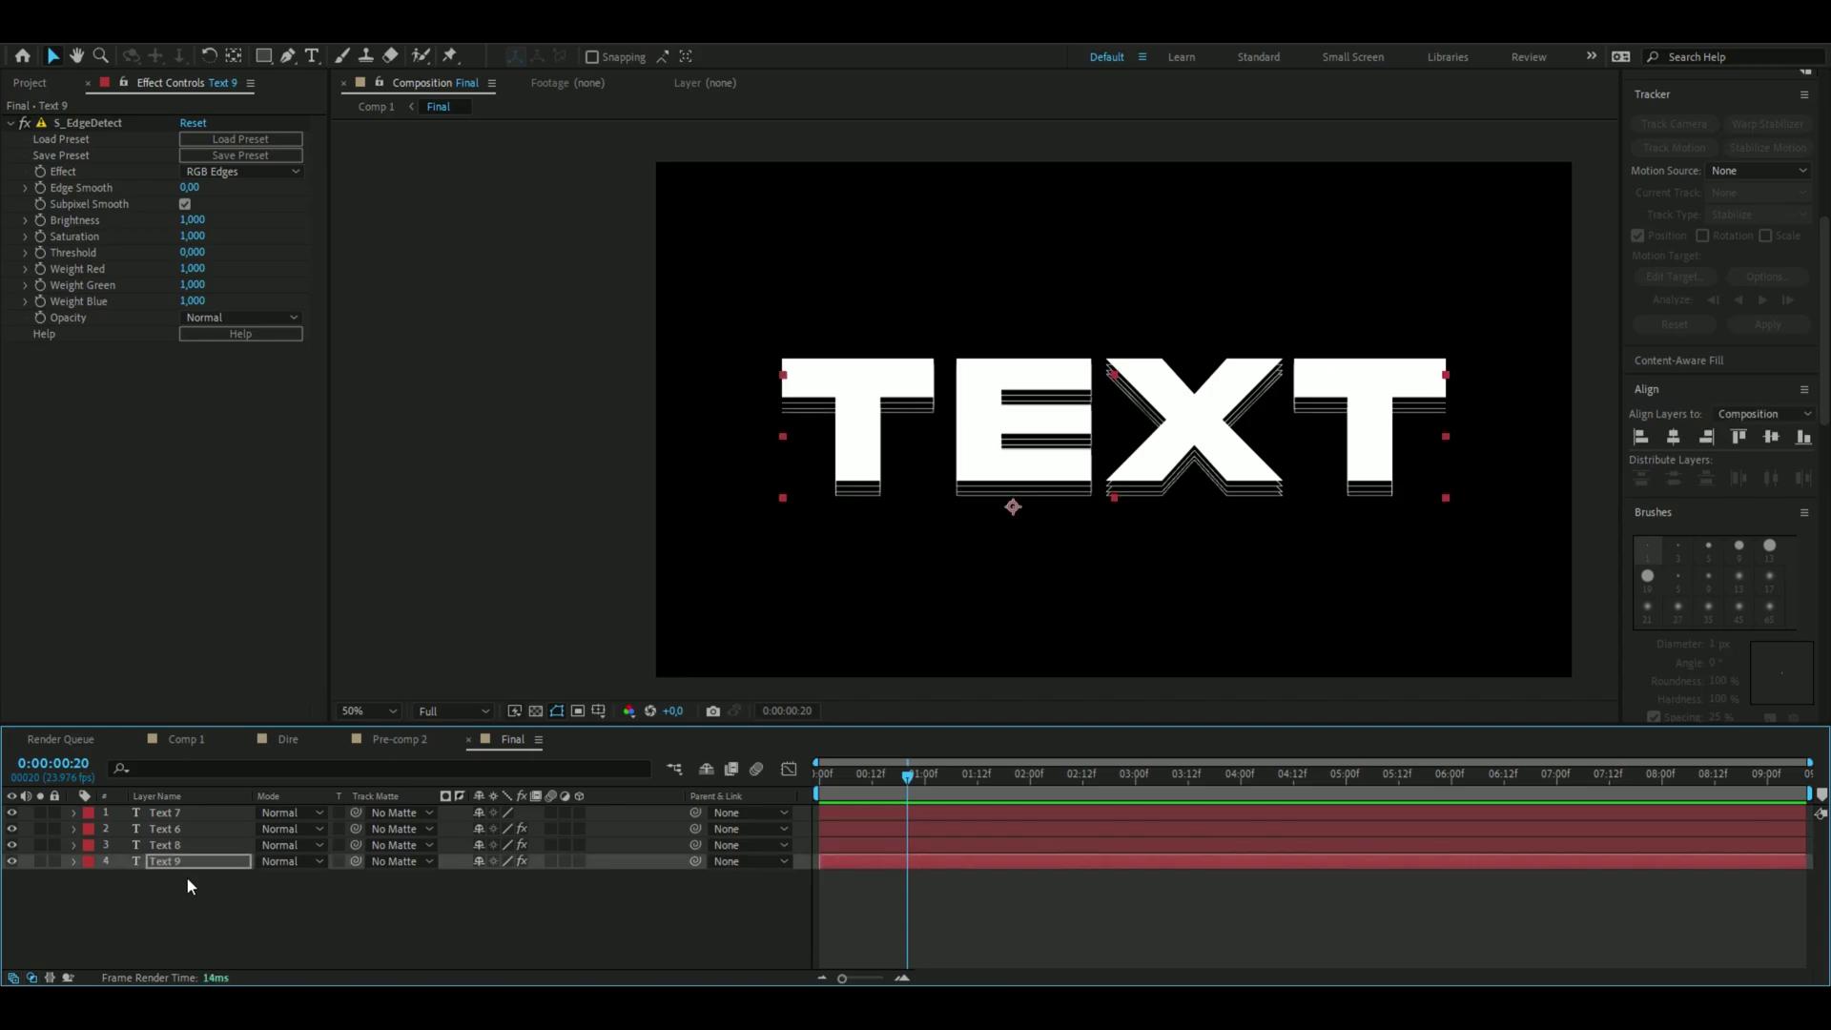
Duplicate the lowest outline once more and nudge this fourth outline down to continue the even spacing
{"action": "key", "text": "ctrl+d"}
{"action": "key", "text": "Down"}
{"action": "key", "text": "Down"}
{"action": "key", "text": "Down"}
{"action": "key", "text": "Down"}
{"action": "key", "text": "Down"}
{"action": "key", "text": "Down"}
{"action": "key", "text": "Down"}
{"action": "key", "text": "Down"}
{"action": "key", "text": "Down"}
{"action": "key", "text": "Down"}
{"action": "key", "text": "Down"}
{"action": "key", "text": "Down"}
{"action": "left_click", "coordinate": [1450, 510]}
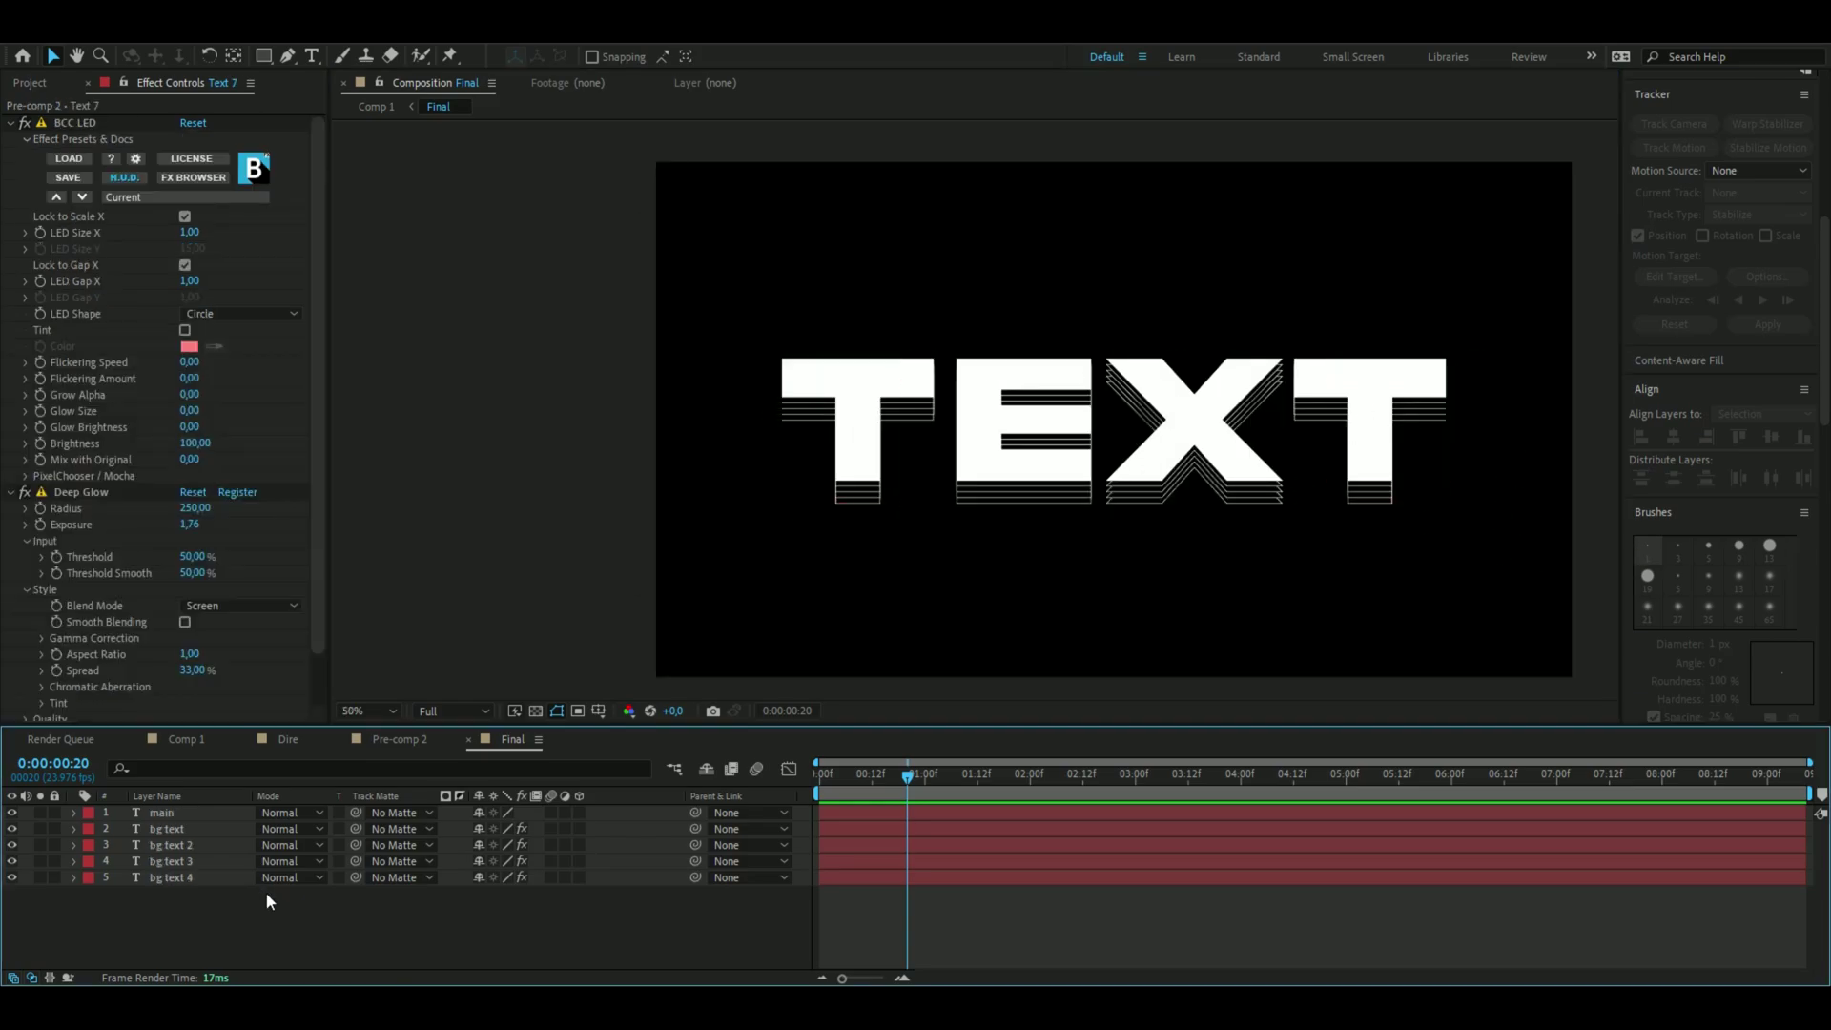
Duplicate the main text layer and place the copy below all the bg text layers
{"action": "left_click", "coordinate": [169, 813]}
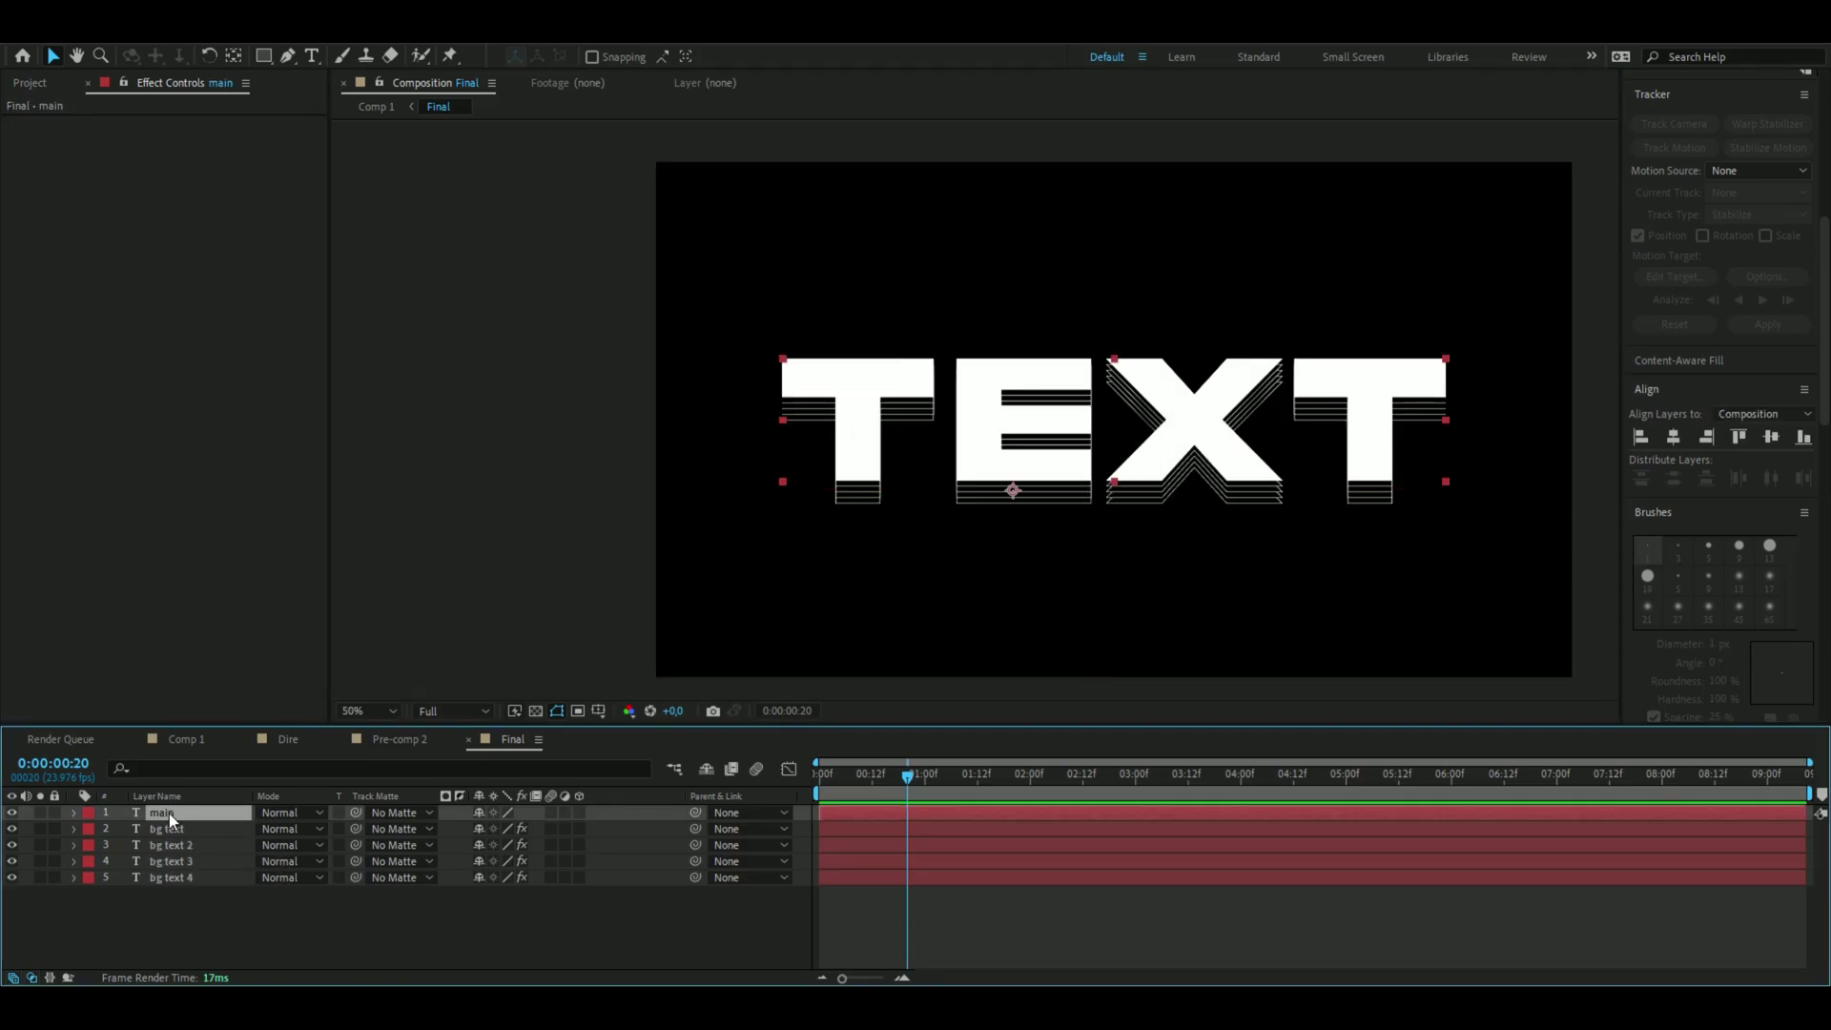
{"action": "key", "text": "ctrl+d"}
{"action": "left_click_drag", "start_coordinate": [169, 814], "coordinate": [177, 908]}
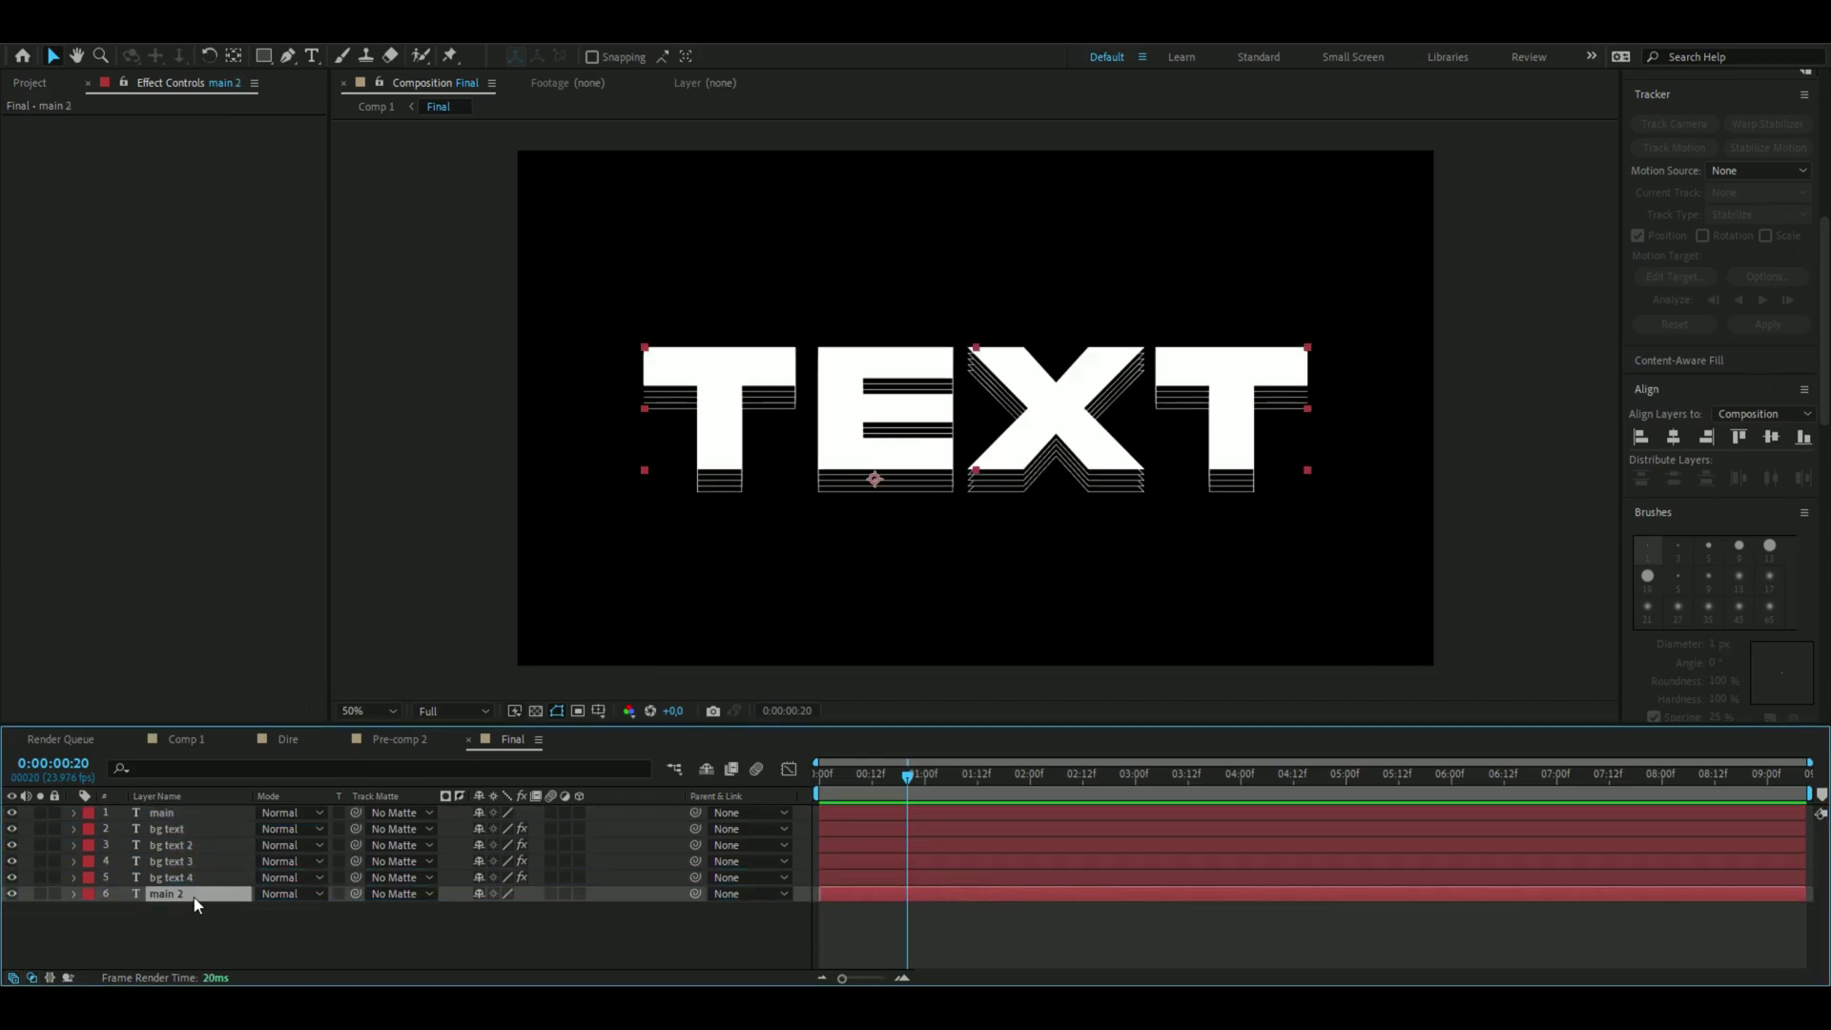
Apply the BCC LED effect to the main 2 layer and set its LED Size X to 1
{"action": "key", "text": "ctrl+space"}
{"action": "type", "text": "led"}
{"action": "key", "text": "Return"}
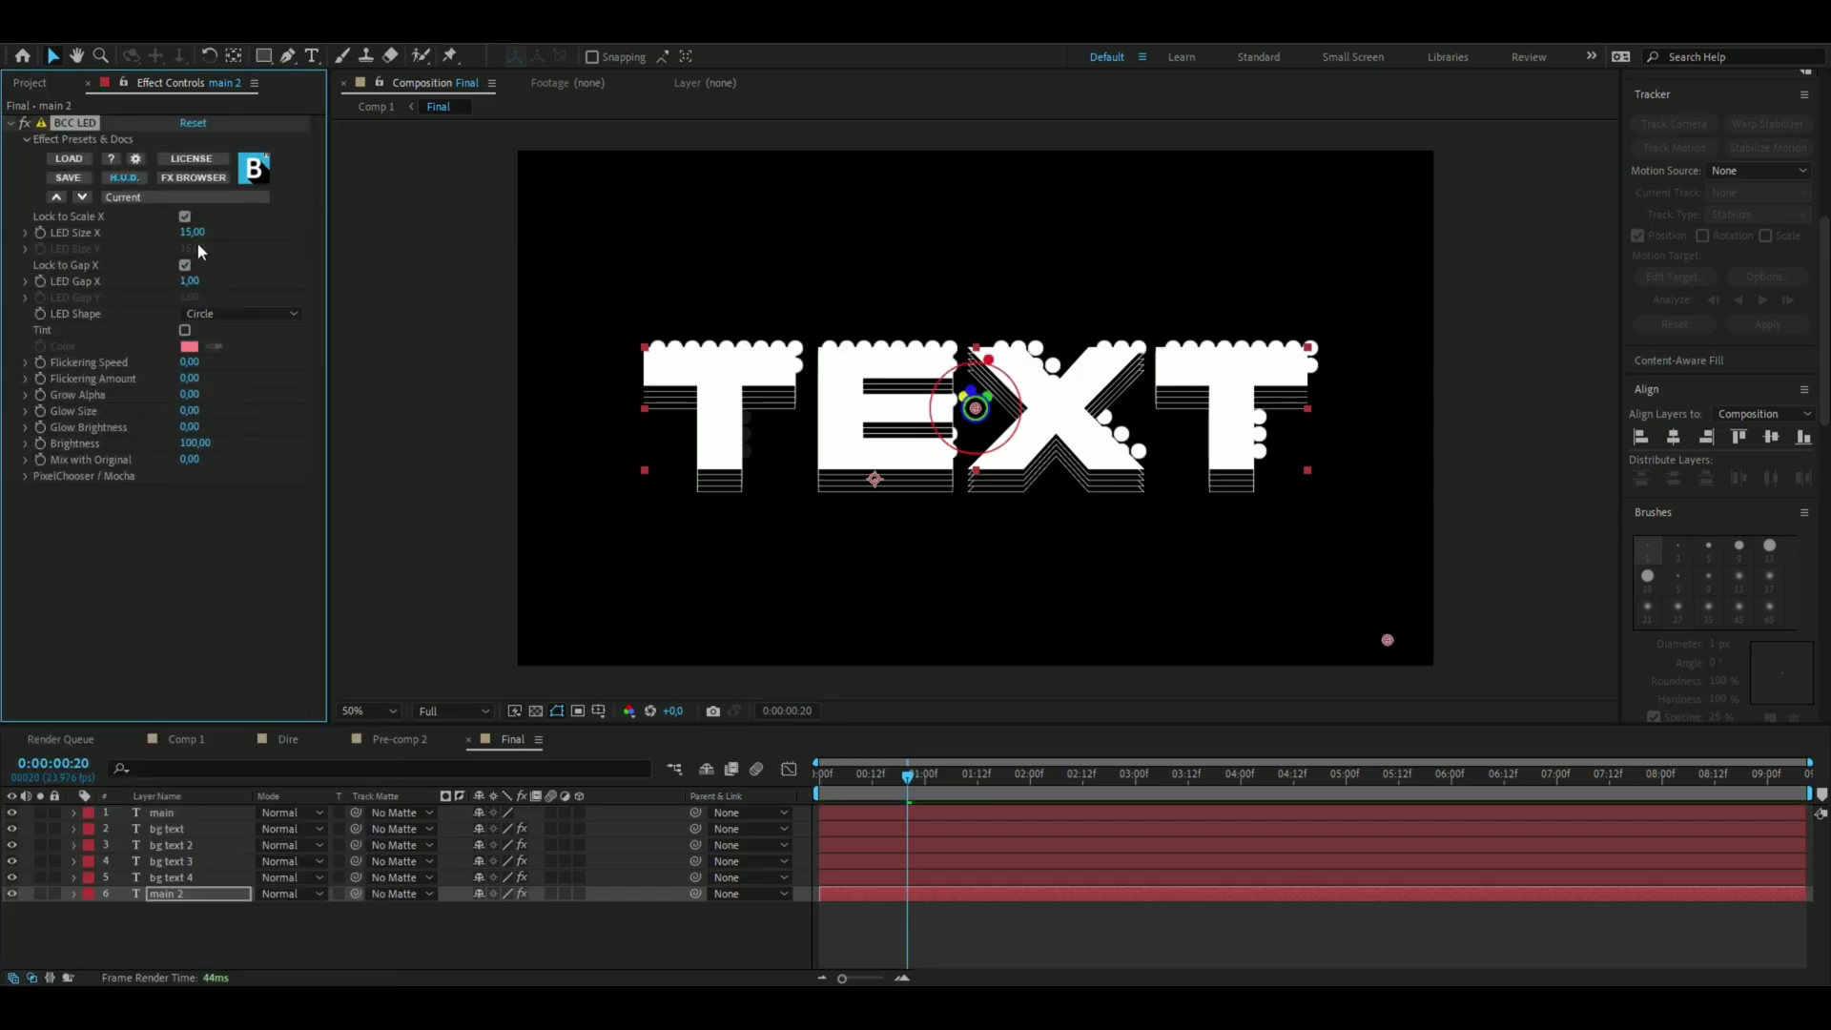
{"action": "left_click", "coordinate": [193, 232]}
{"action": "type", "text": "1"}
{"action": "key", "text": "Return"}
Add Deep Glow to the main 2 layer and set its Exposure to 1.76
{"action": "key", "text": "ctrl+space"}
{"action": "type", "text": "d"}
{"action": "left_click", "coordinate": [744, 799]}
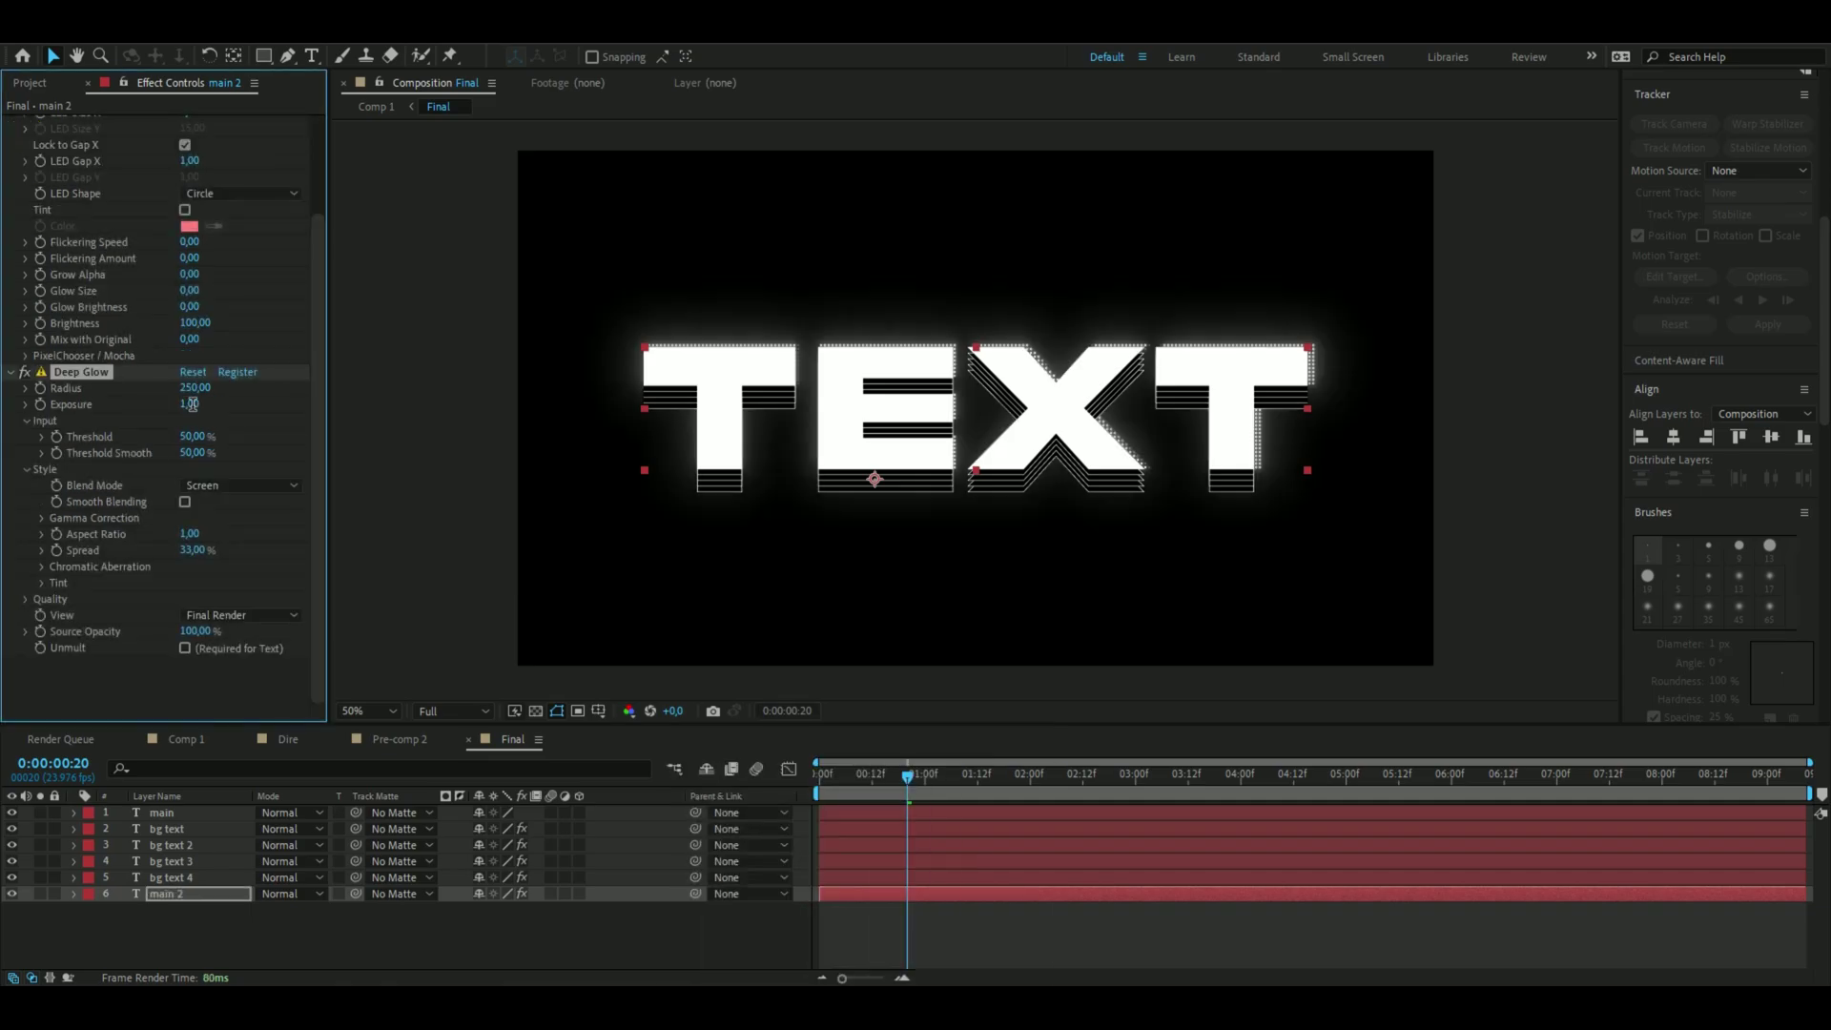
{"action": "left_click", "coordinate": [191, 405]}
{"action": "type", "text": "1"}
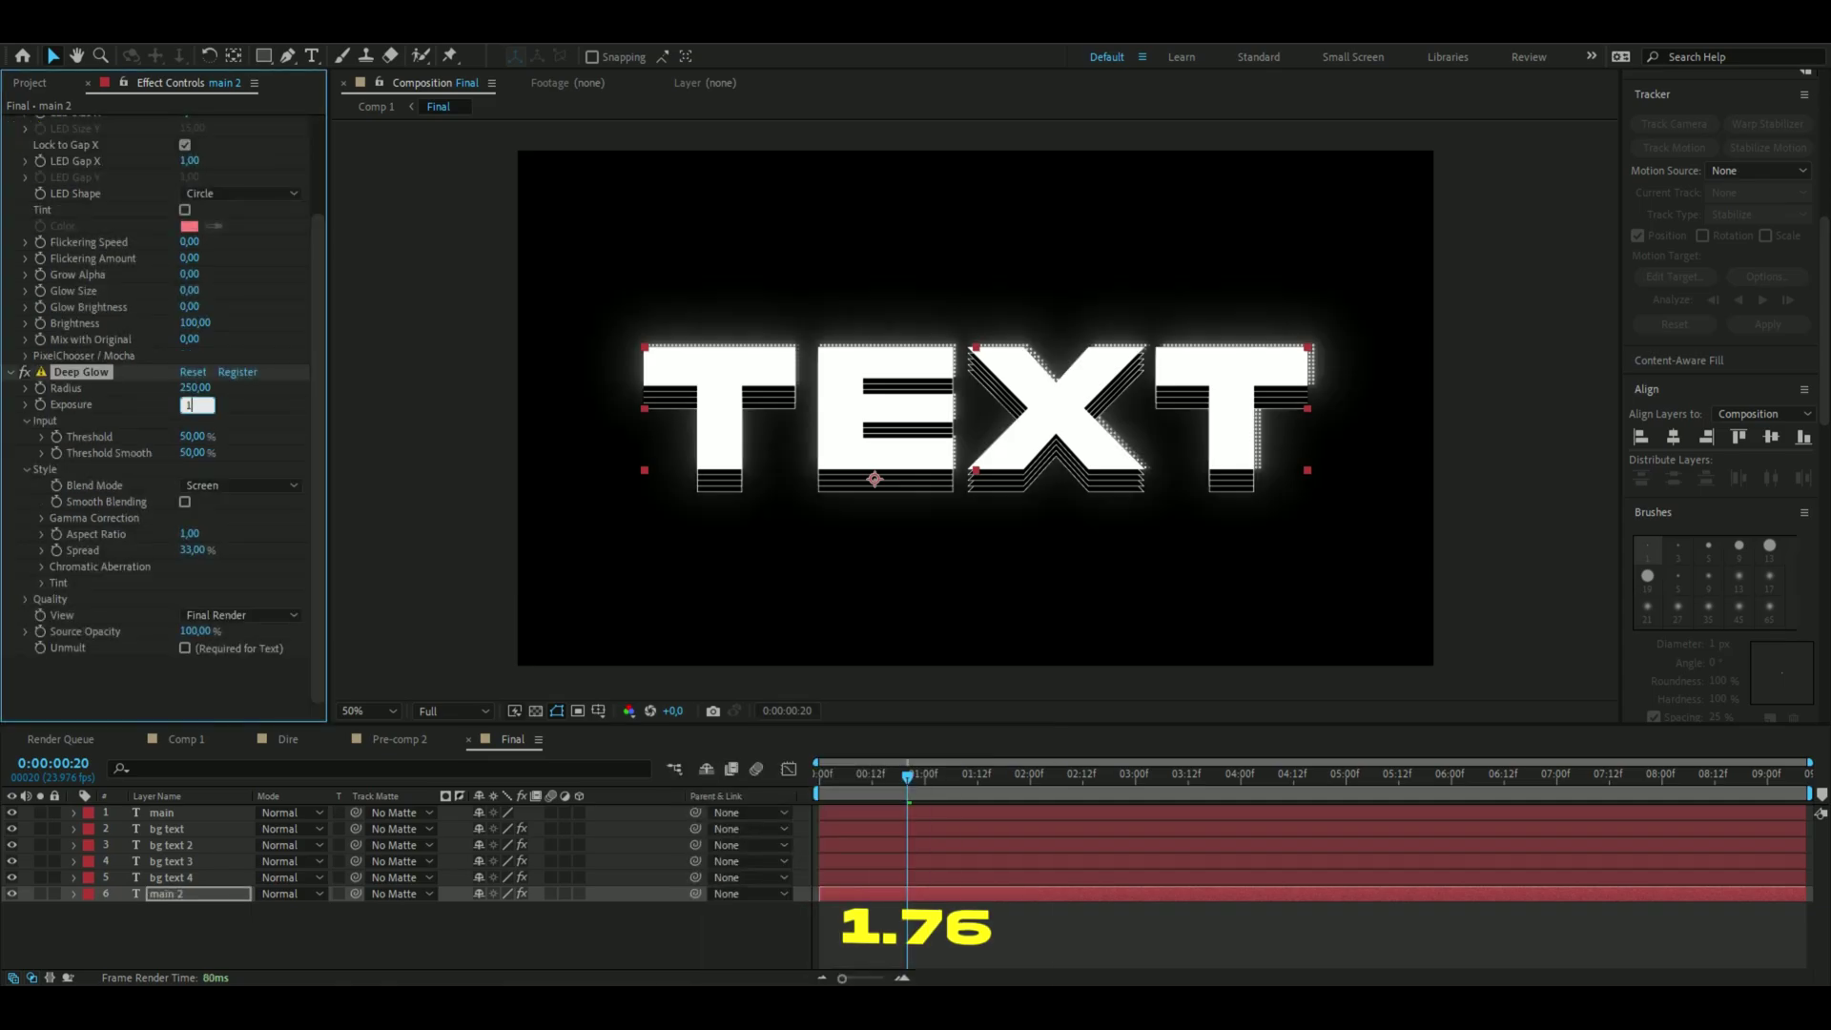
{"action": "type", "text": "..76"}
{"action": "key", "text": "Return"}
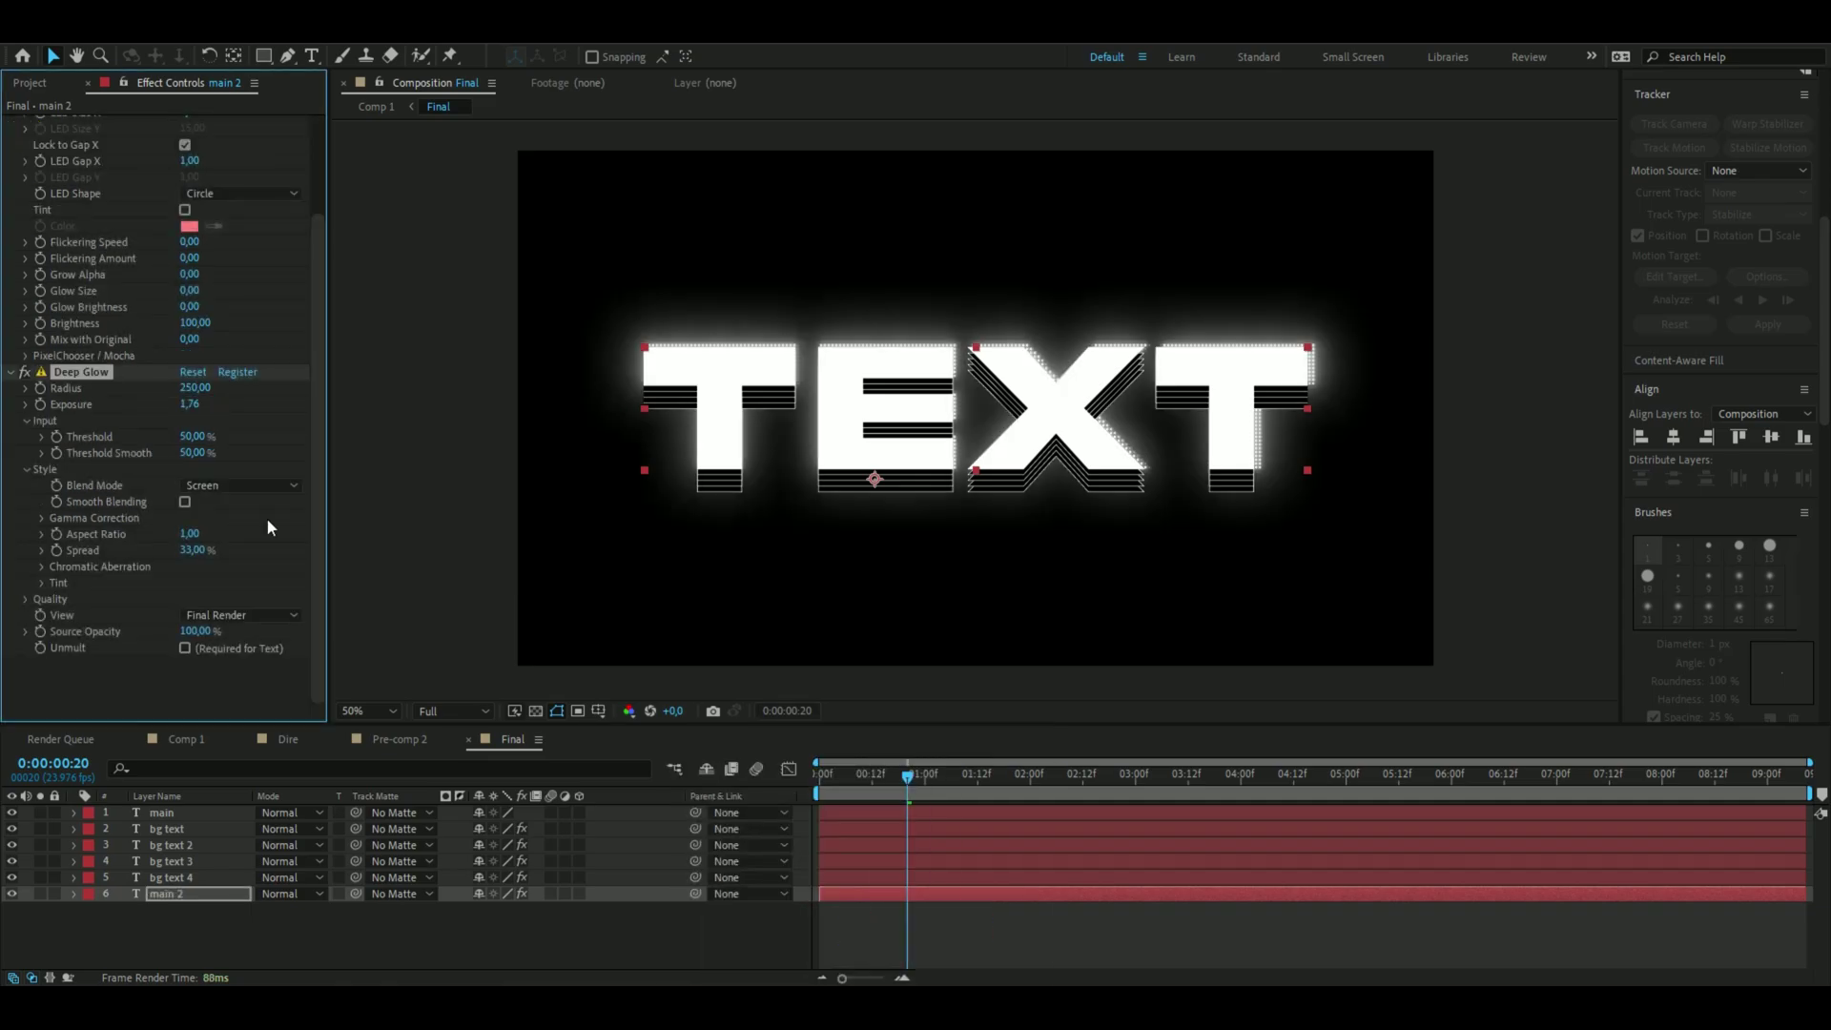
{"action": "left_click", "coordinate": [203, 904]}
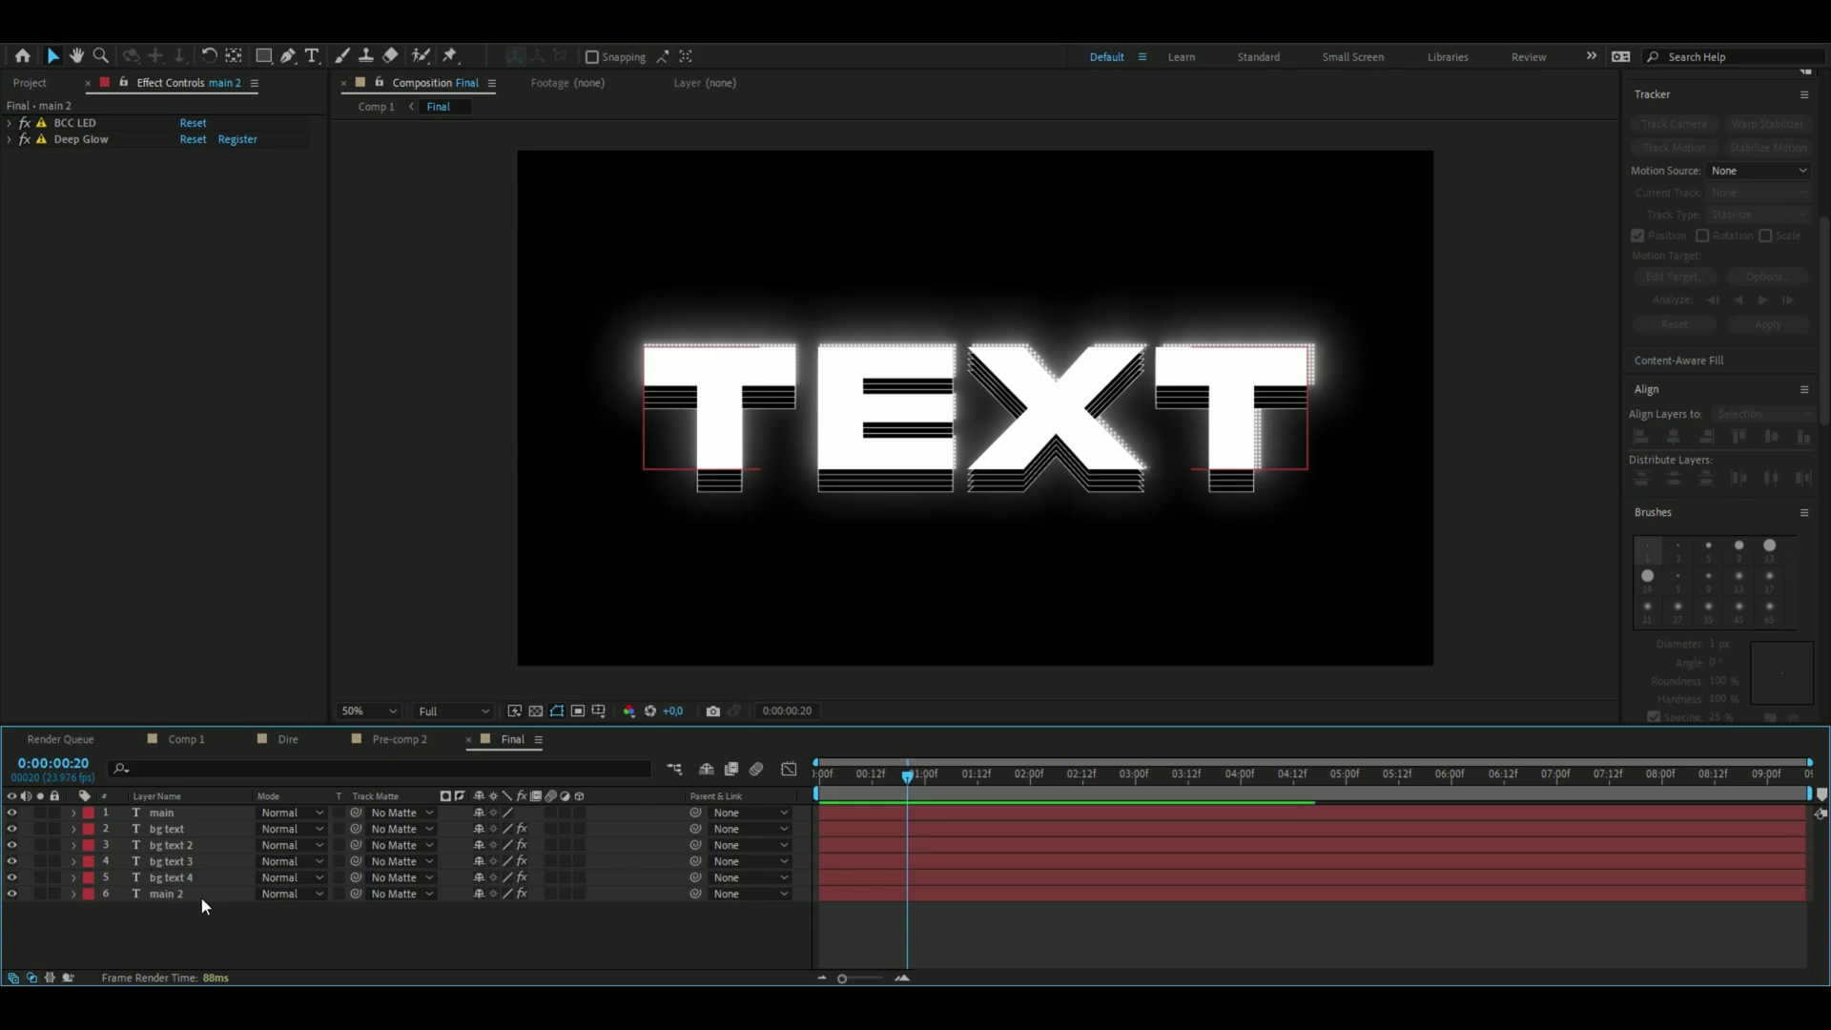
Create an adjustment layer directly above main 2 and apply Directional Blur to it
{"action": "left_click", "coordinate": [201, 899]}
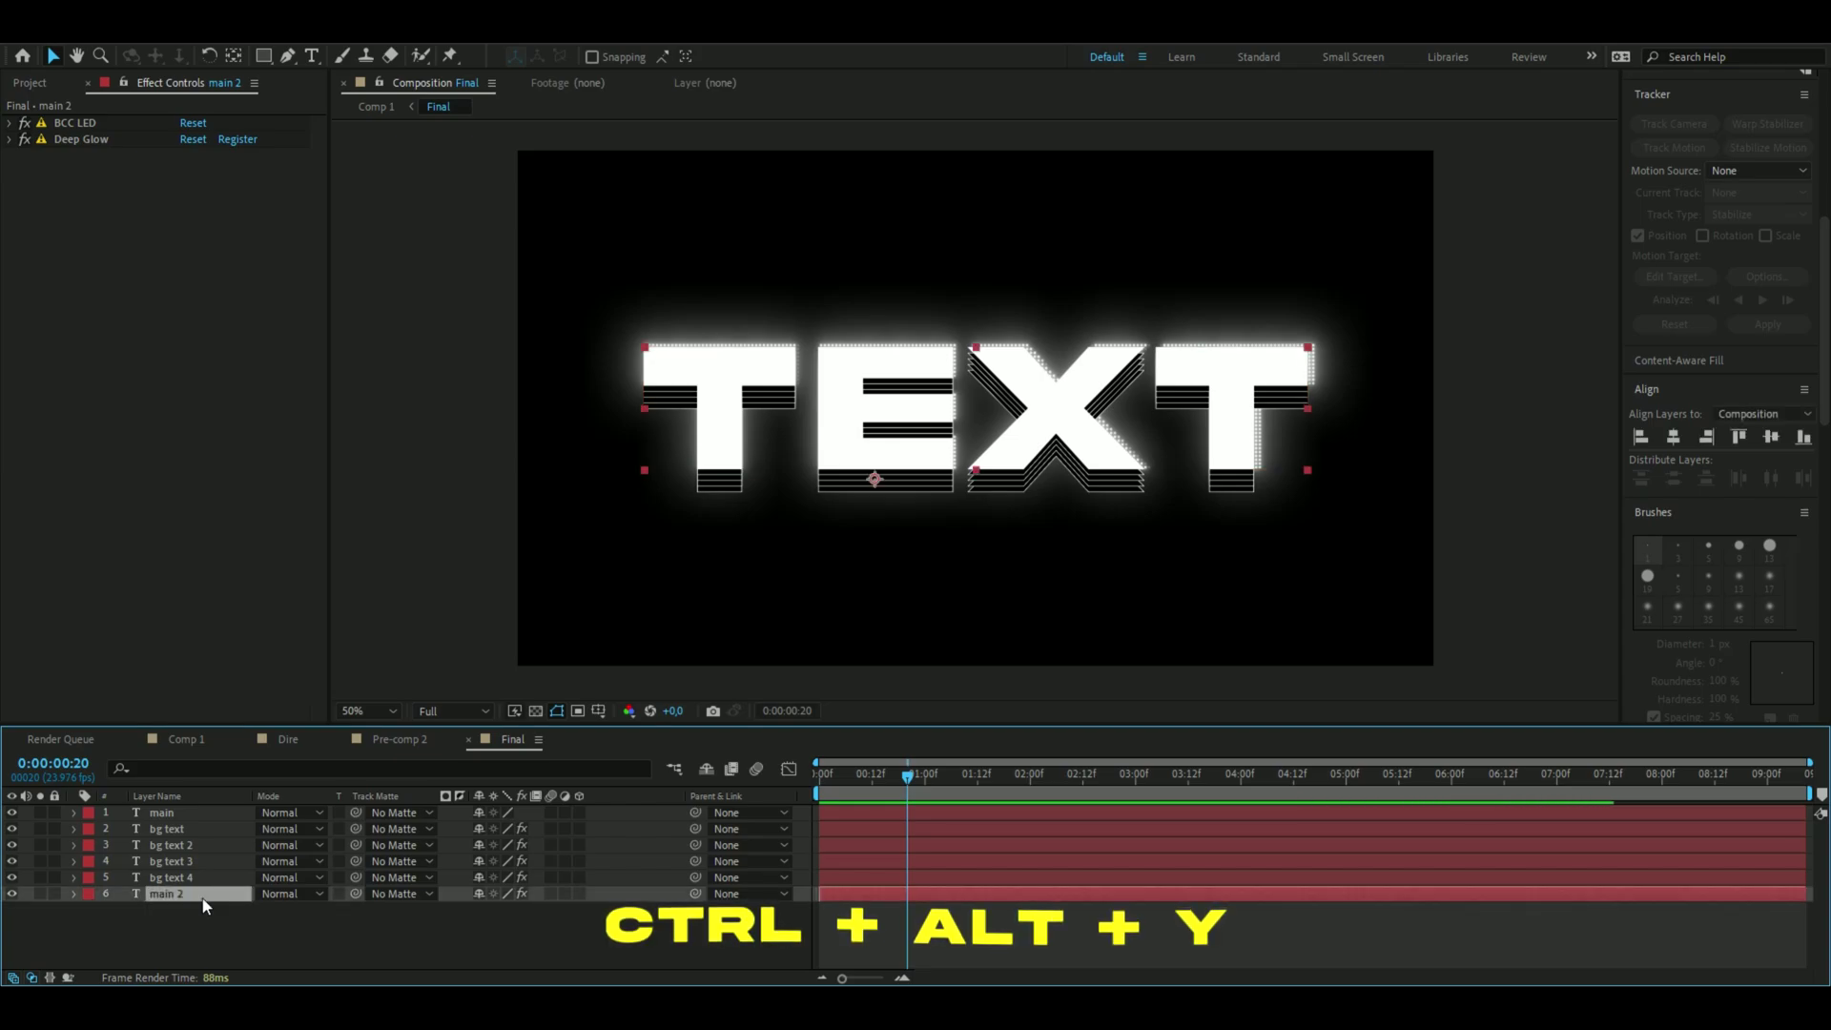
{"action": "key", "text": "ctrl+alt+y"}
{"action": "key", "text": "ctrl+space"}
{"action": "type", "text": "dire"}
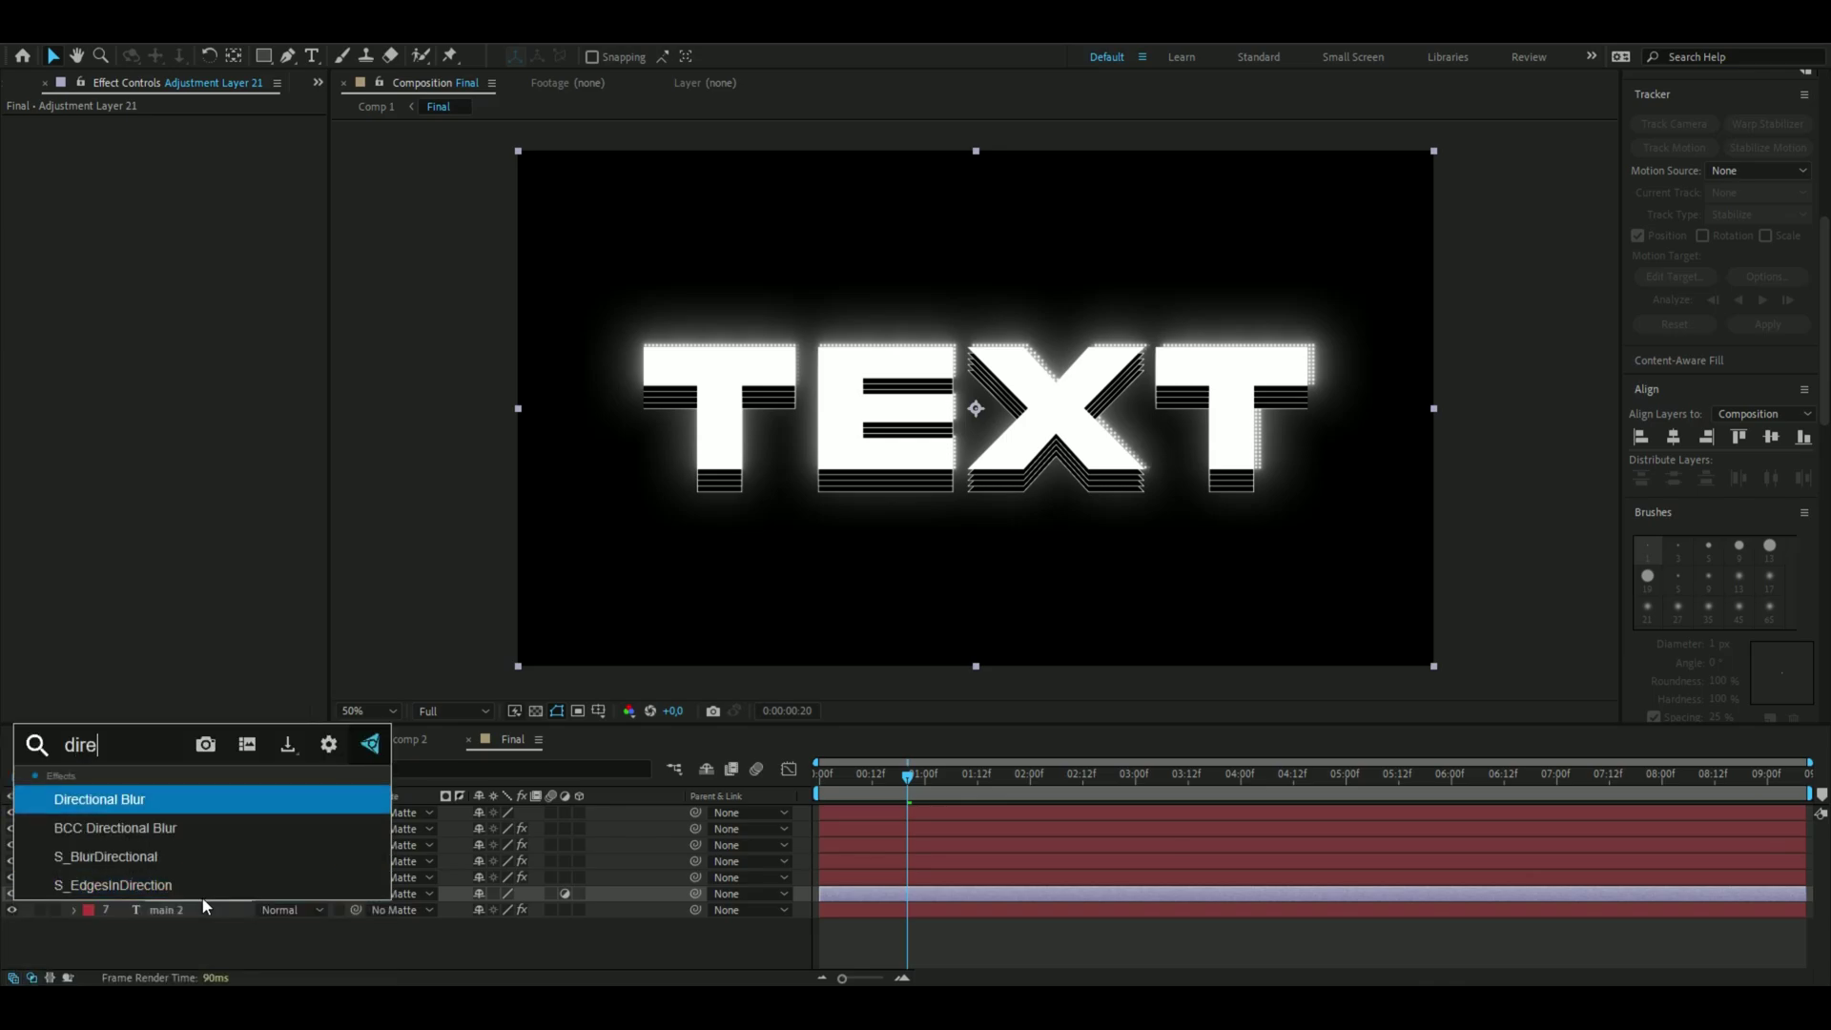
{"action": "key", "text": "Return"}
Set the adjustment layer's Directional Blur to a Blur Length of 500
{"action": "left_click_drag", "start_coordinate": [186, 193], "coordinate": [196, 193]}
{"action": "left_click", "coordinate": [185, 192]}
{"action": "type", "text": "500"}
{"action": "key", "text": "Return"}
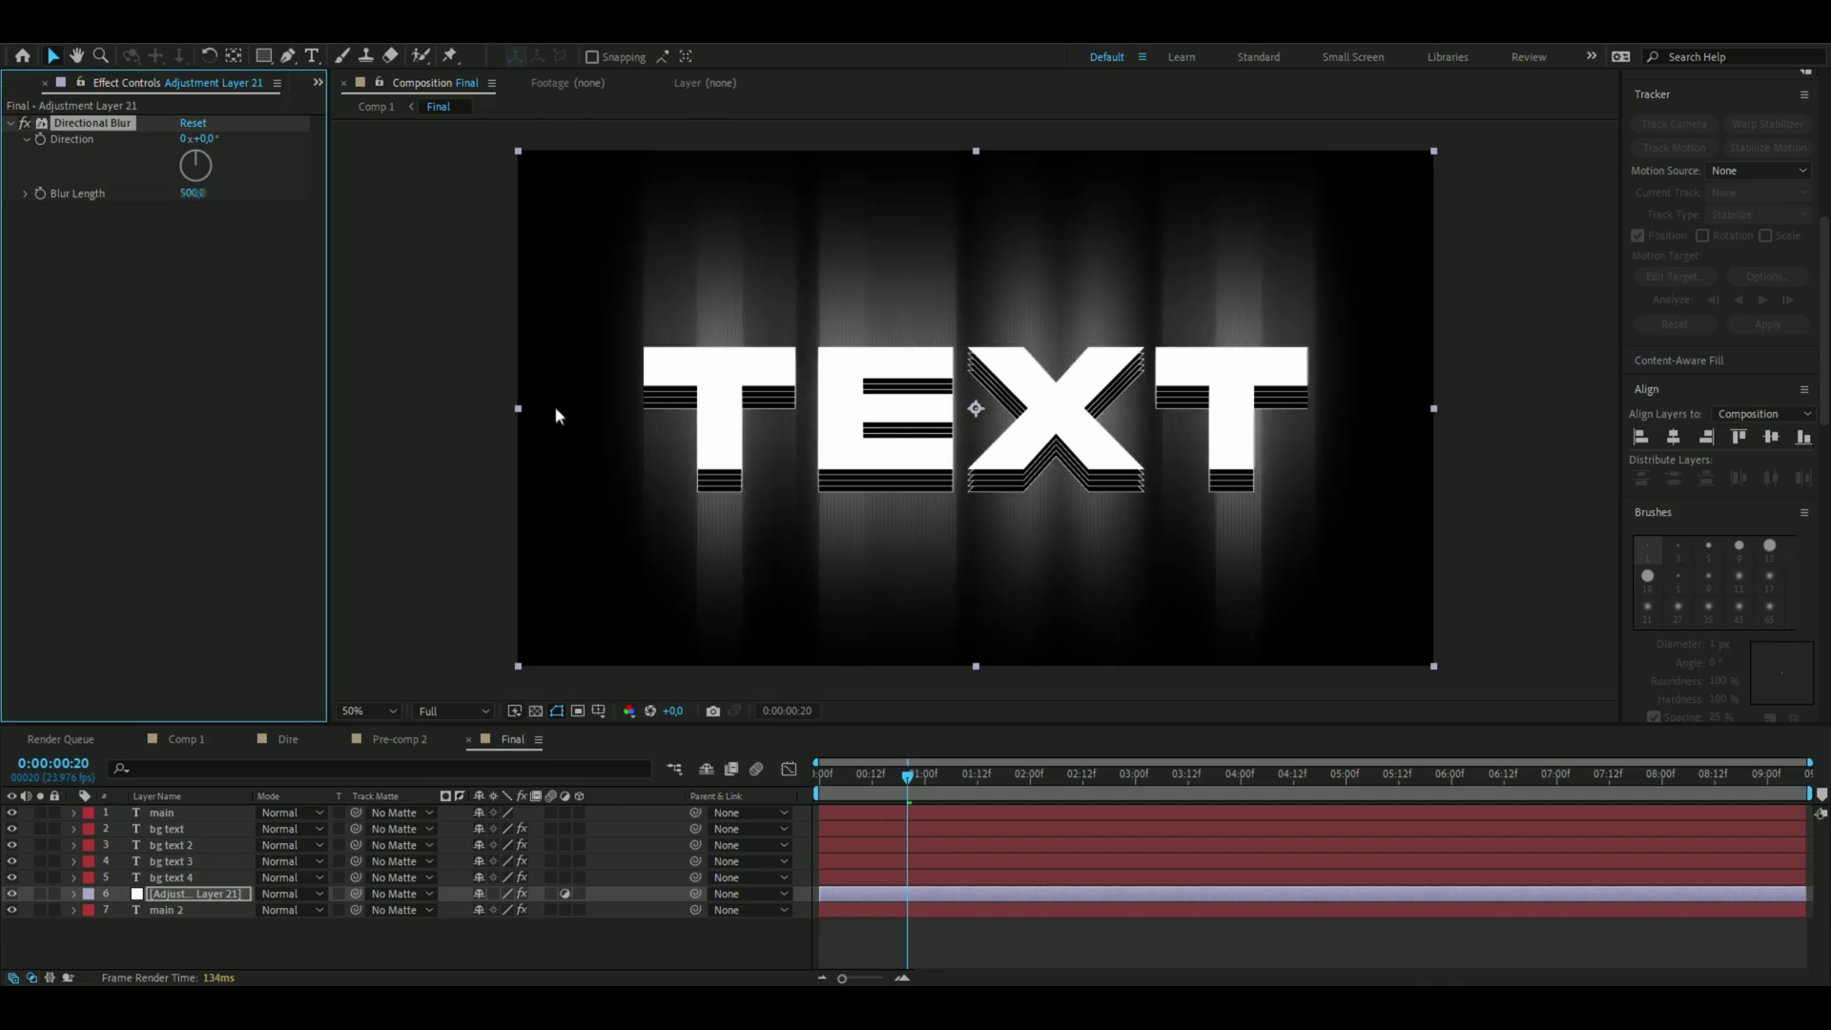
{"action": "left_click", "coordinate": [465, 433]}
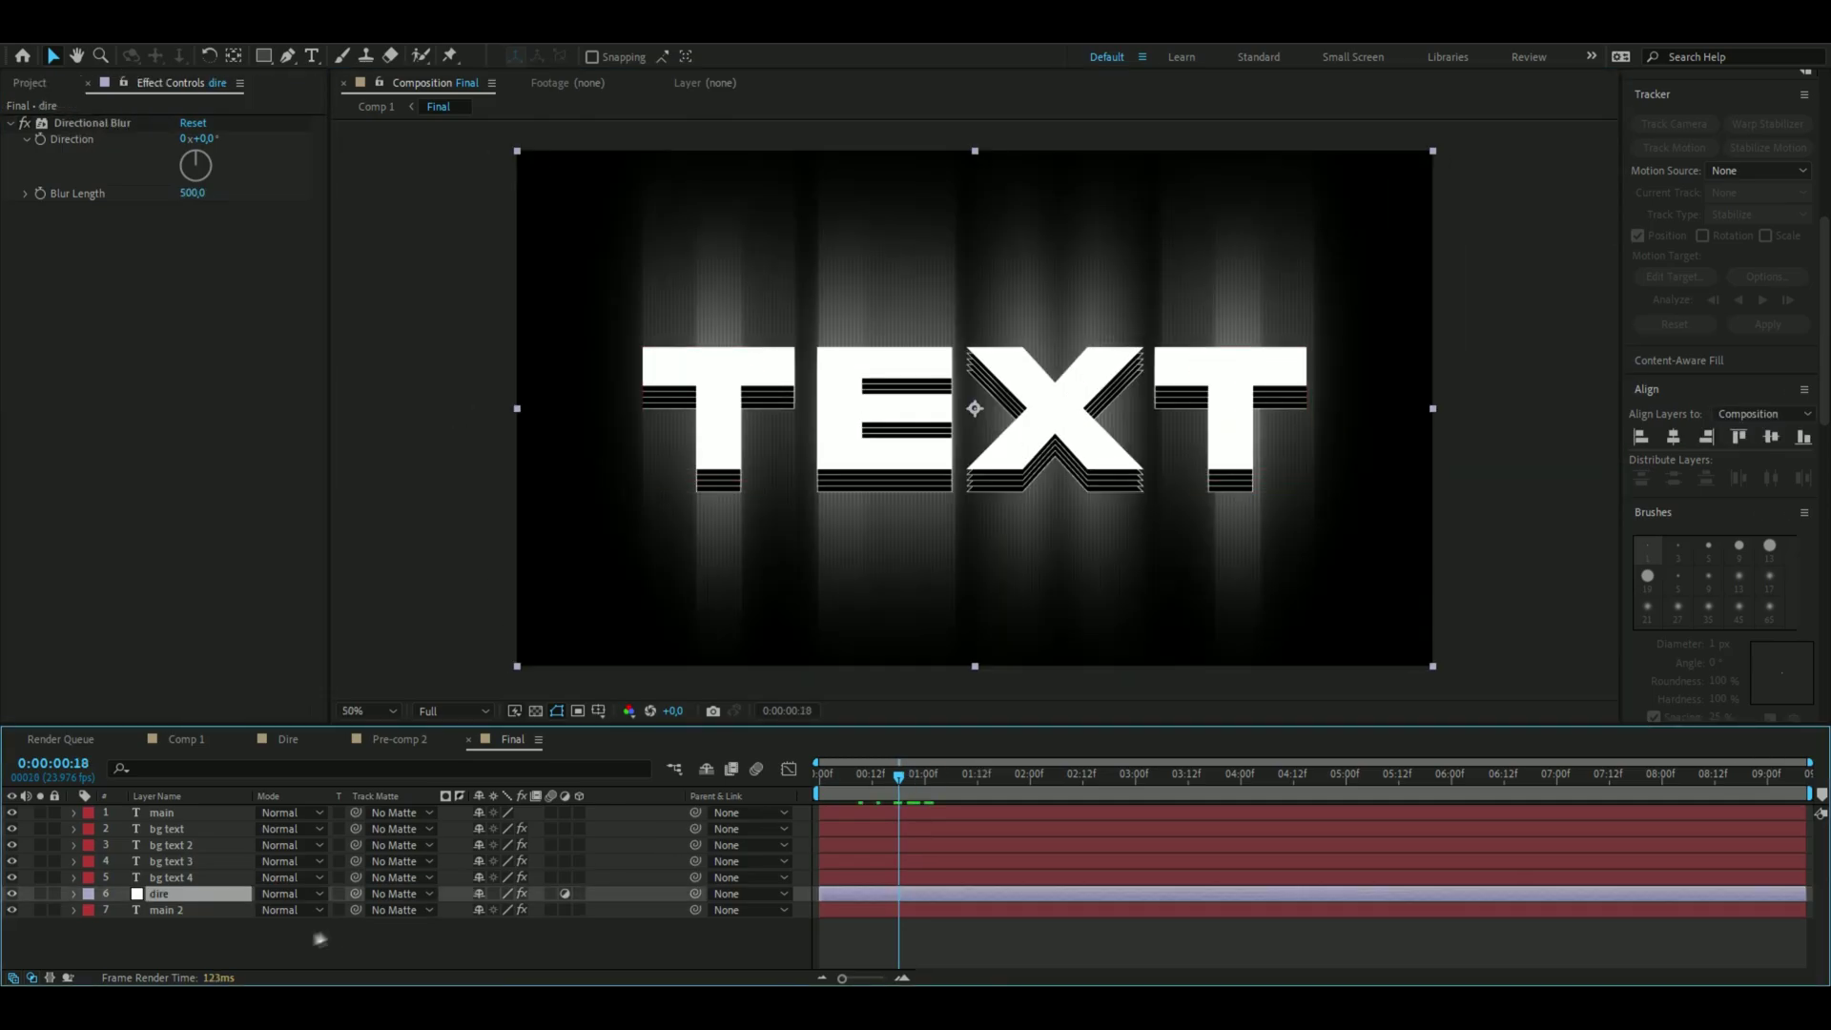
{"action": "left_click", "coordinate": [208, 958]}
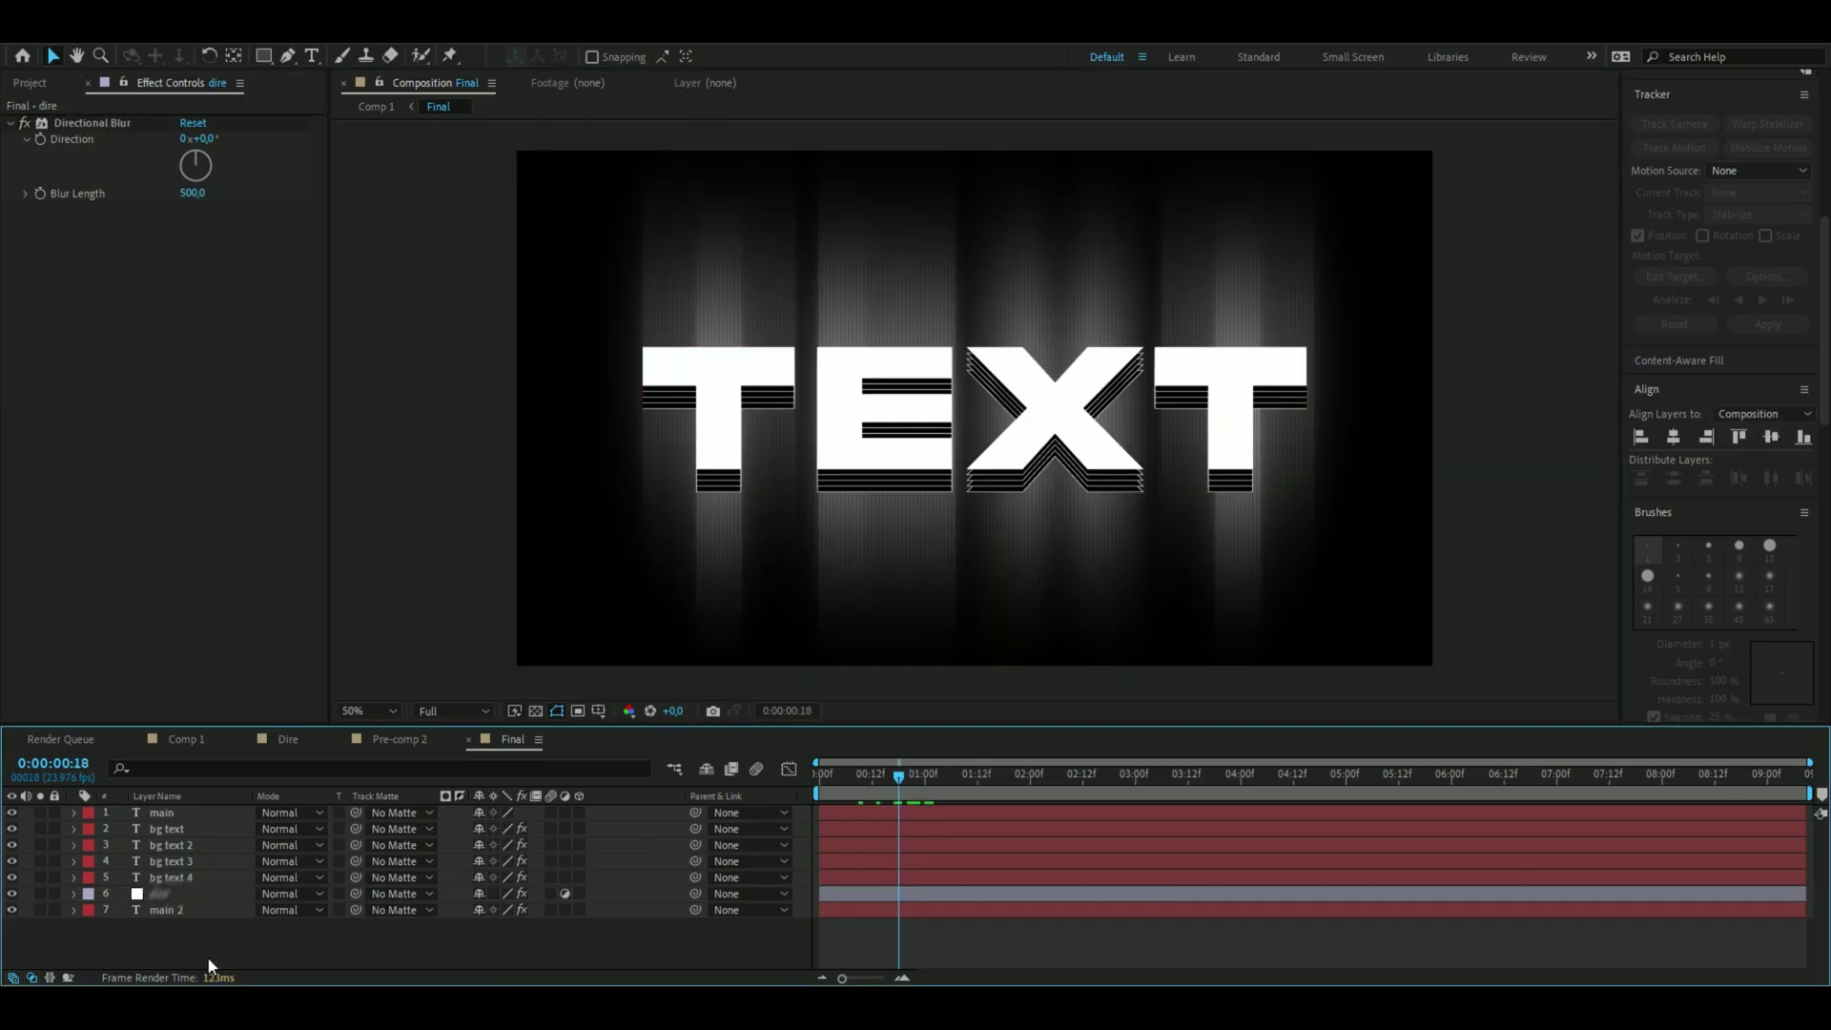
Apply BCC LED to the main text layer at the top of the stack with an LED Size X of 1
{"action": "left_click", "coordinate": [183, 817]}
{"action": "key", "text": "ctrl+space"}
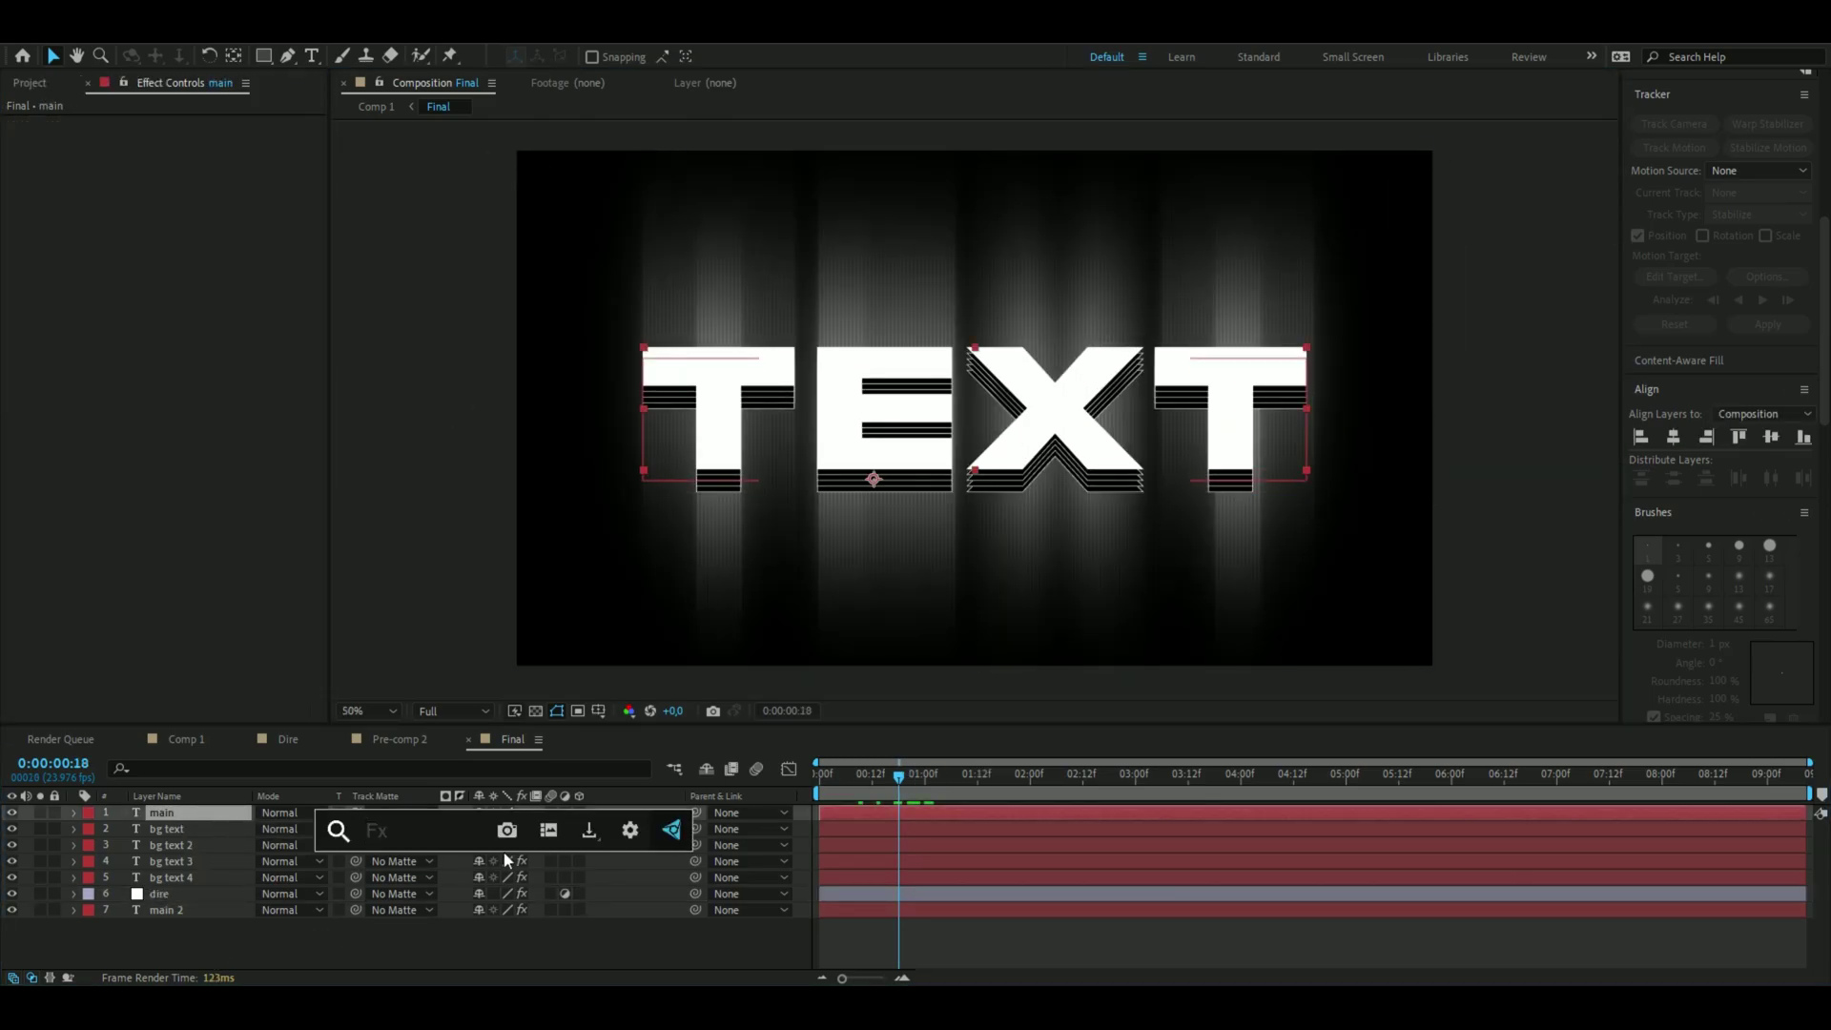
{"action": "type", "text": "bcc led"}
{"action": "key", "text": "Return"}
{"action": "left_click", "coordinate": [194, 233]}
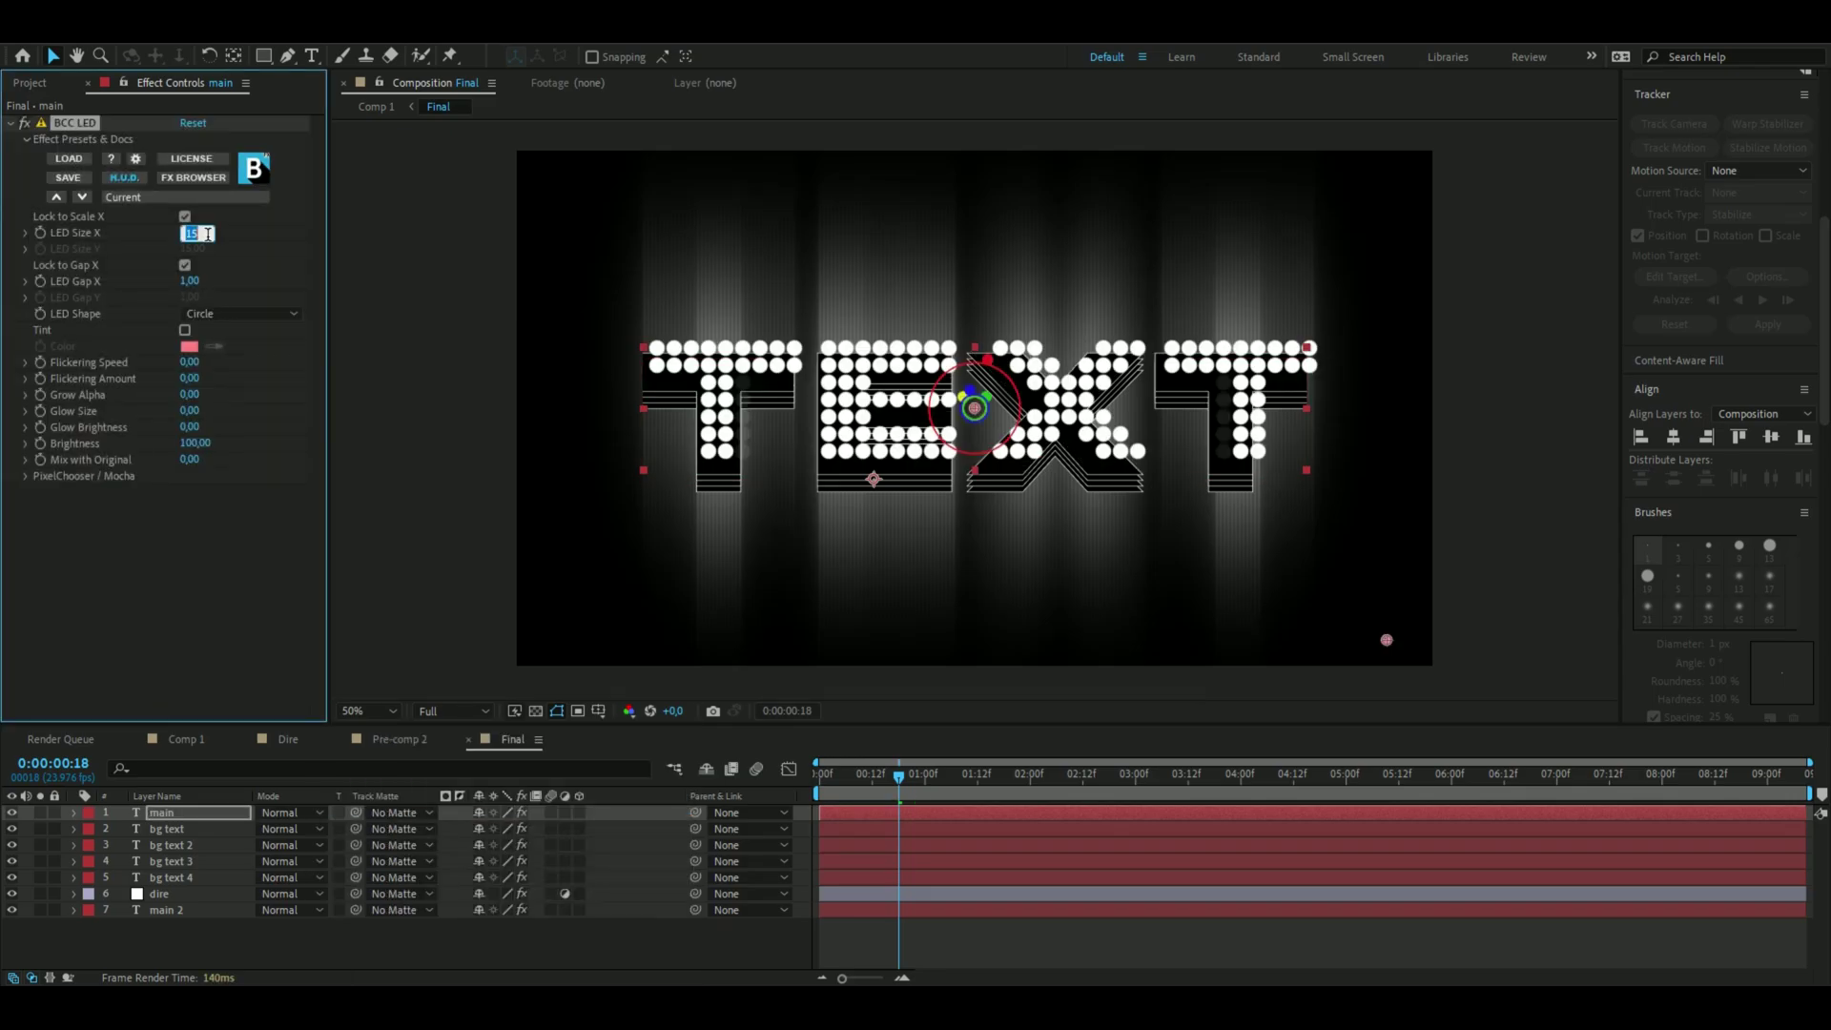
{"action": "type", "text": "1"}
{"action": "key", "text": "Return"}
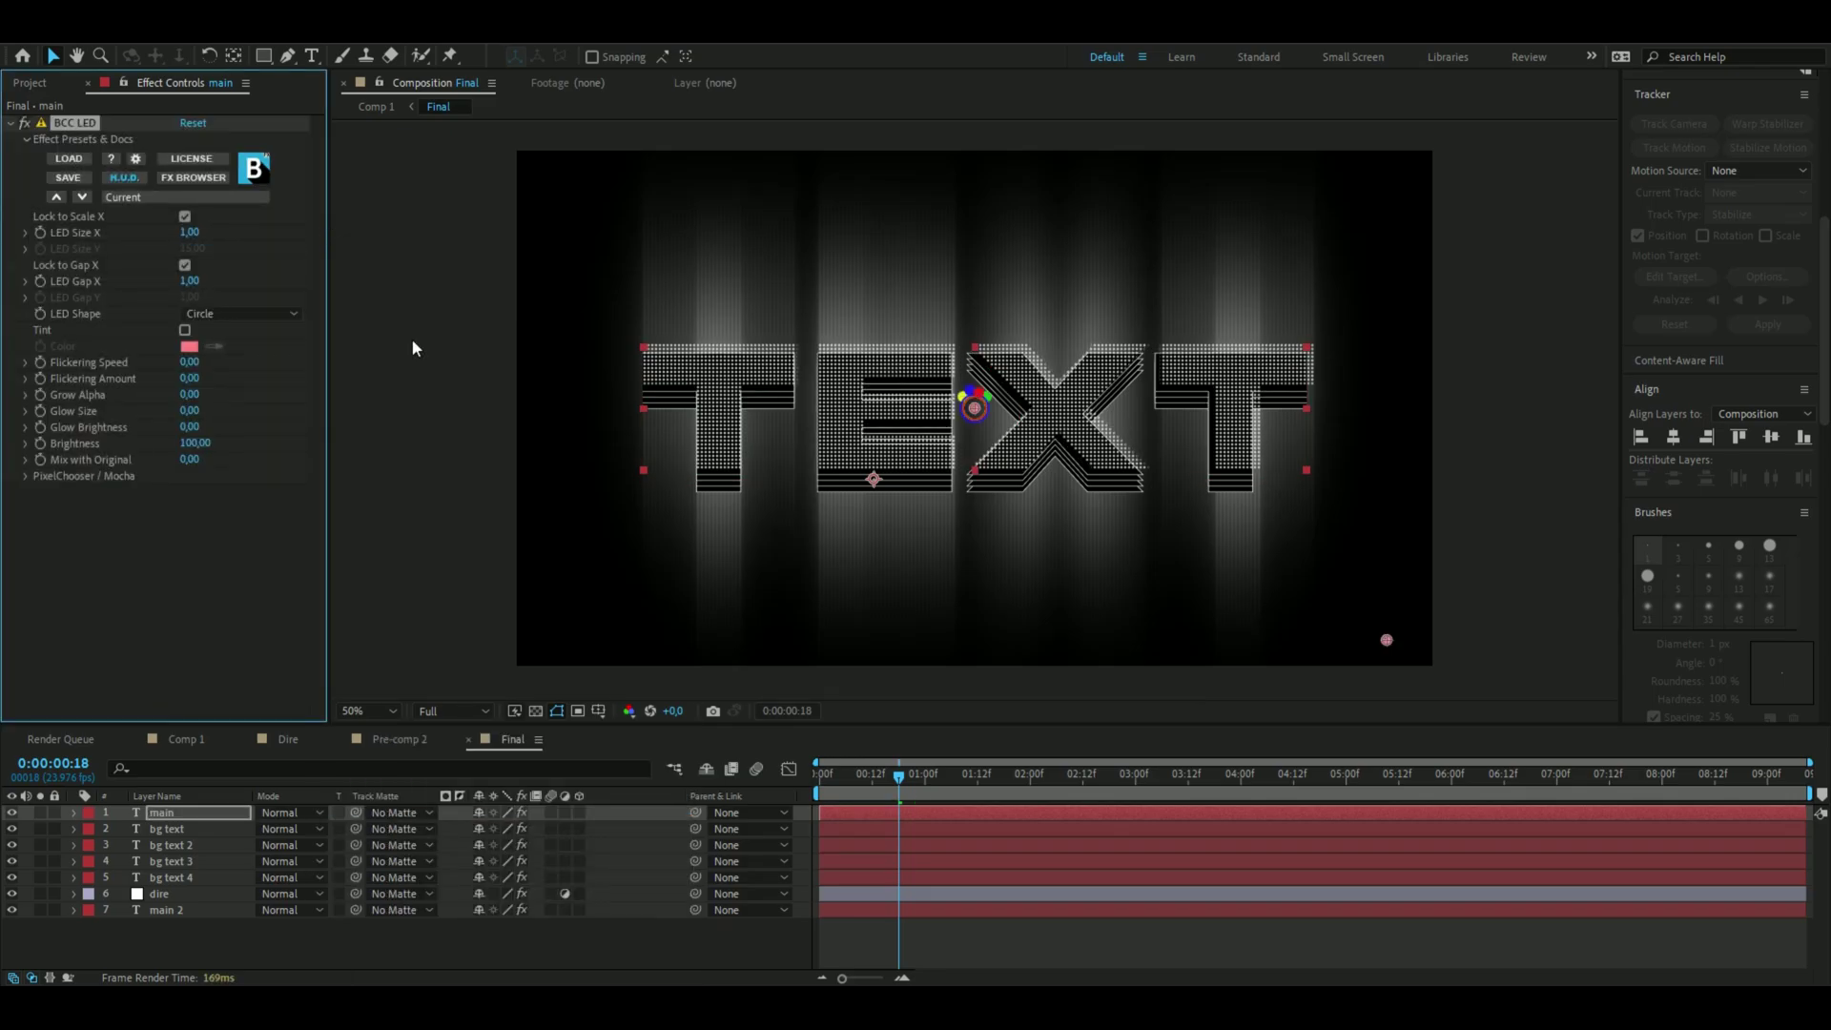
Add Deep Glow to the main layer with Exposure 2, and enable Smooth Blending and Unmult
{"action": "key", "text": "ctrl+space"}
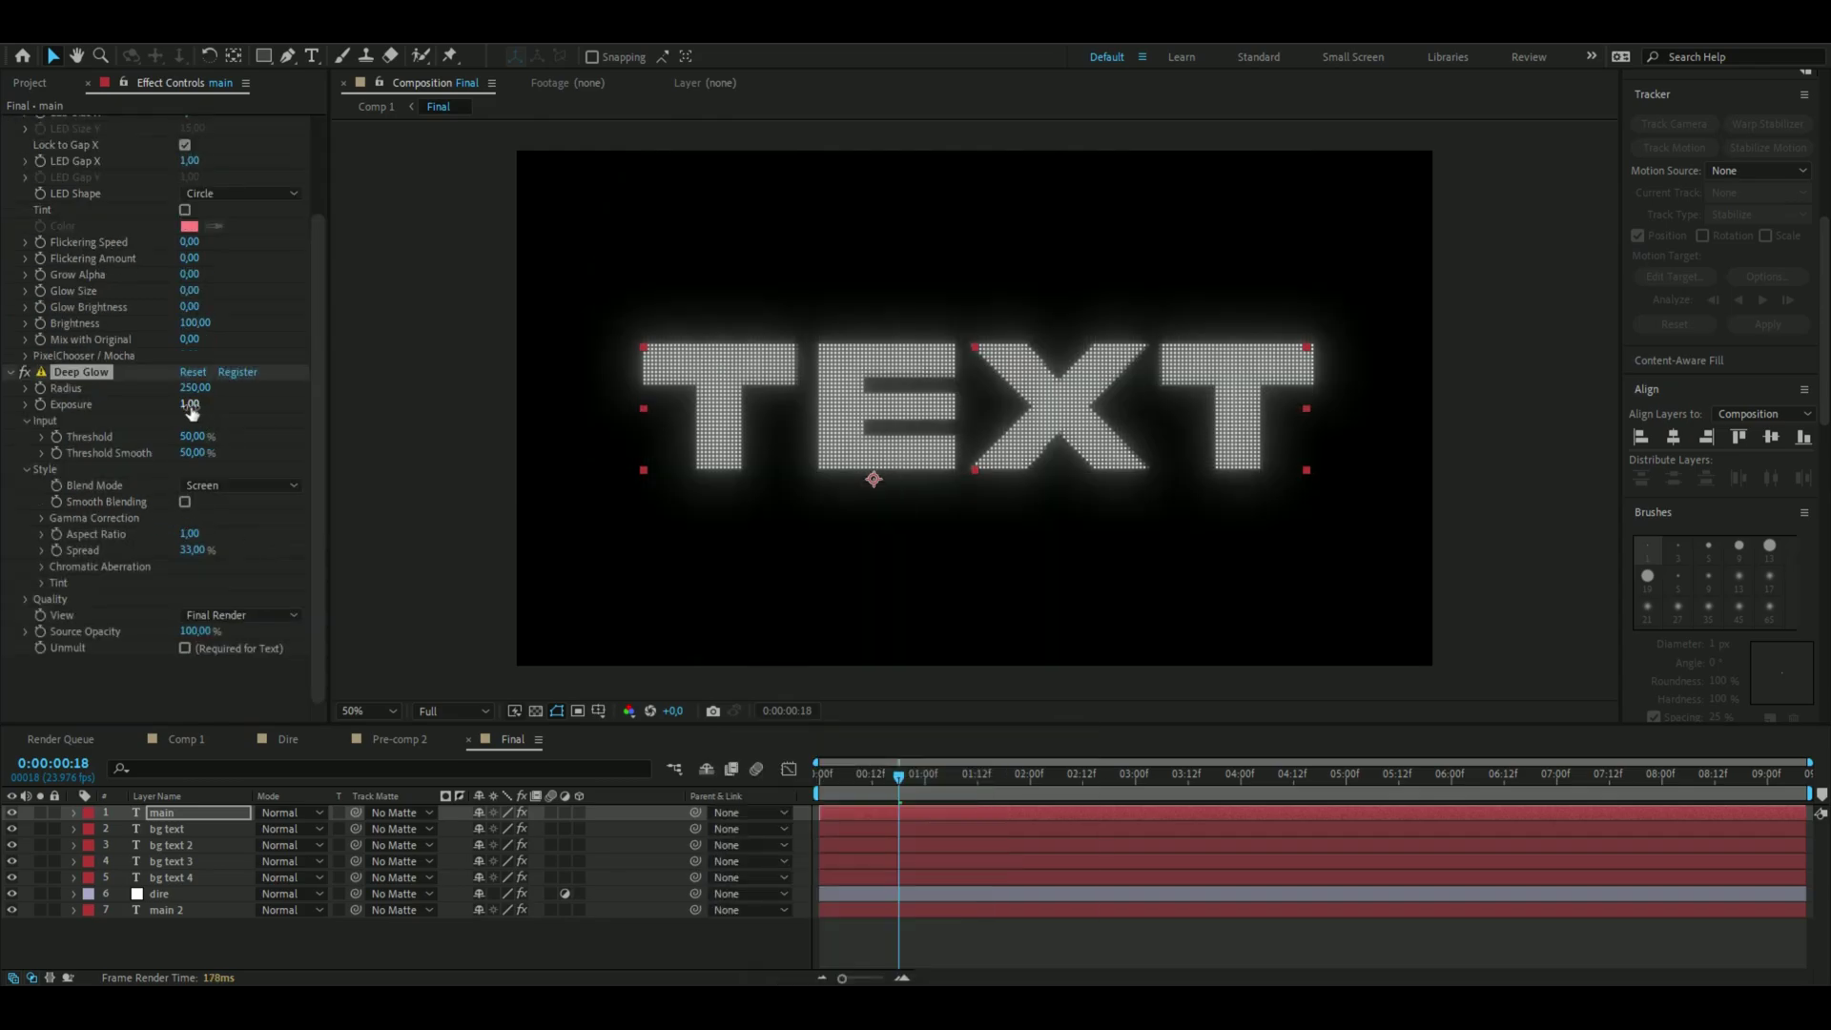
{"action": "left_click", "coordinate": [191, 406]}
{"action": "type", "text": "2"}
{"action": "key", "text": "Return"}
{"action": "left_click", "coordinate": [185, 502]}
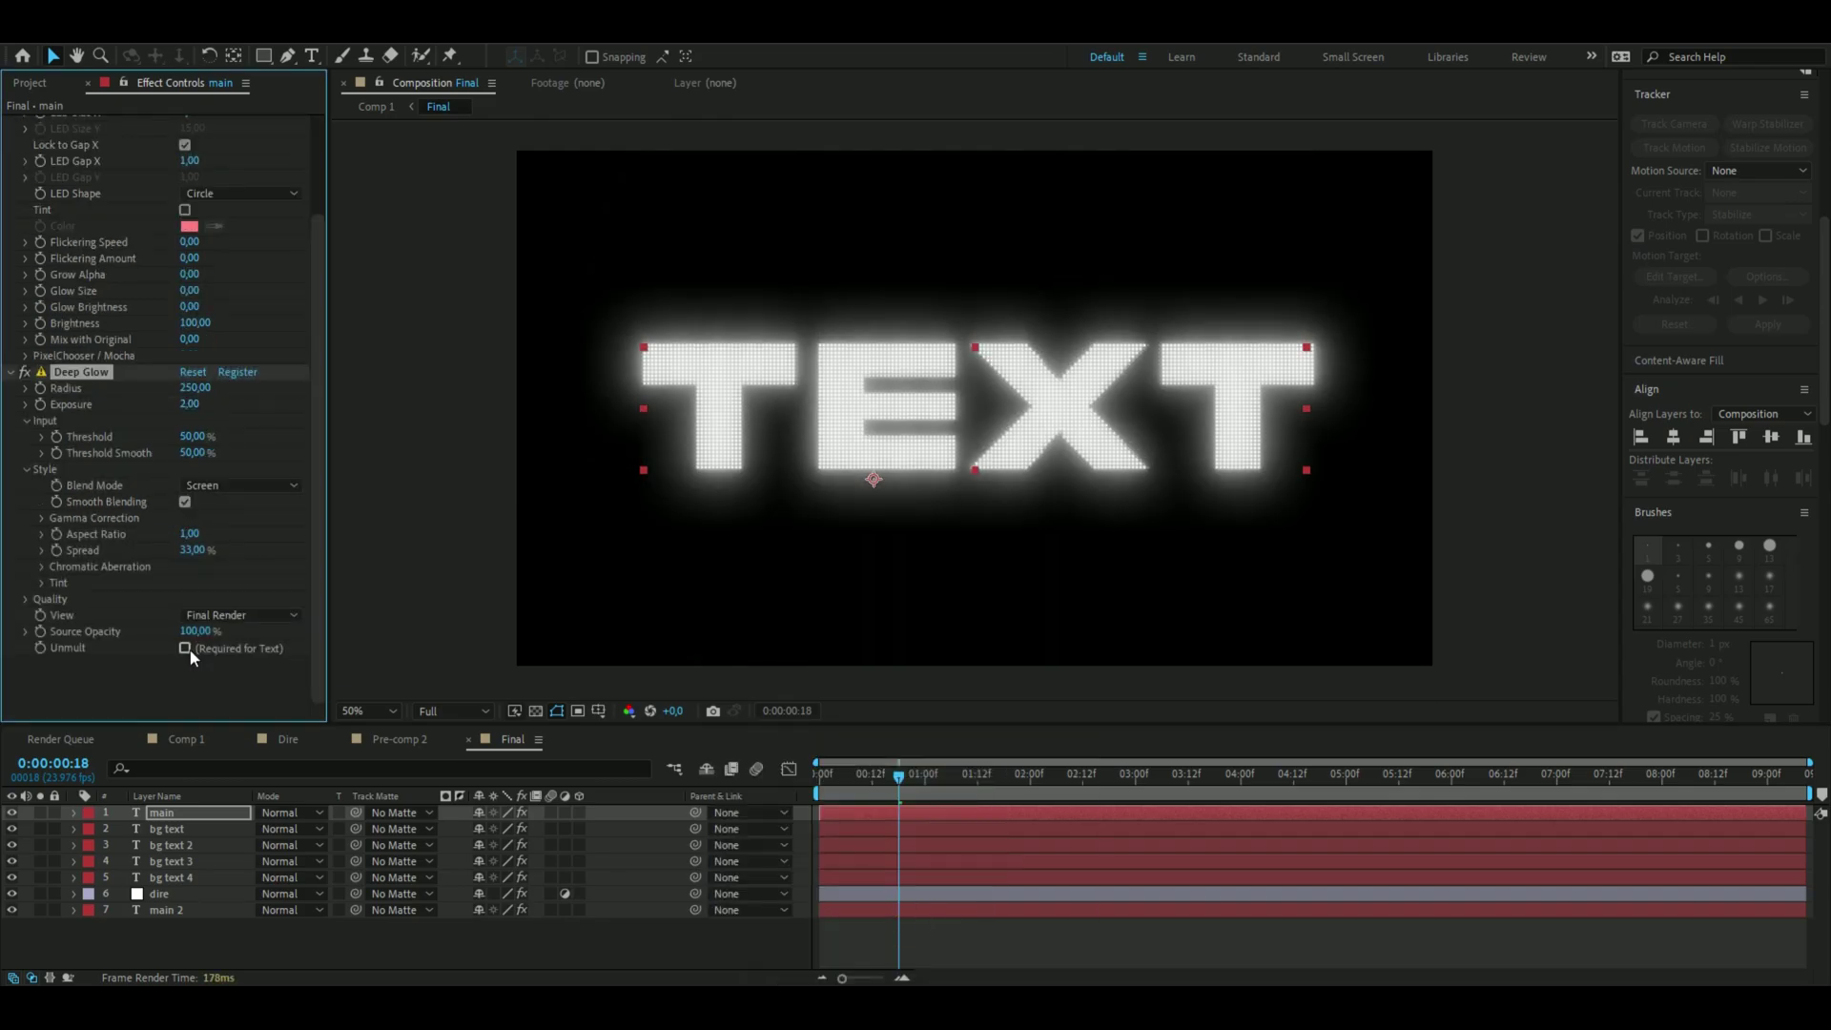
{"action": "left_click", "coordinate": [186, 649]}
{"action": "left_click", "coordinate": [1261, 513]}
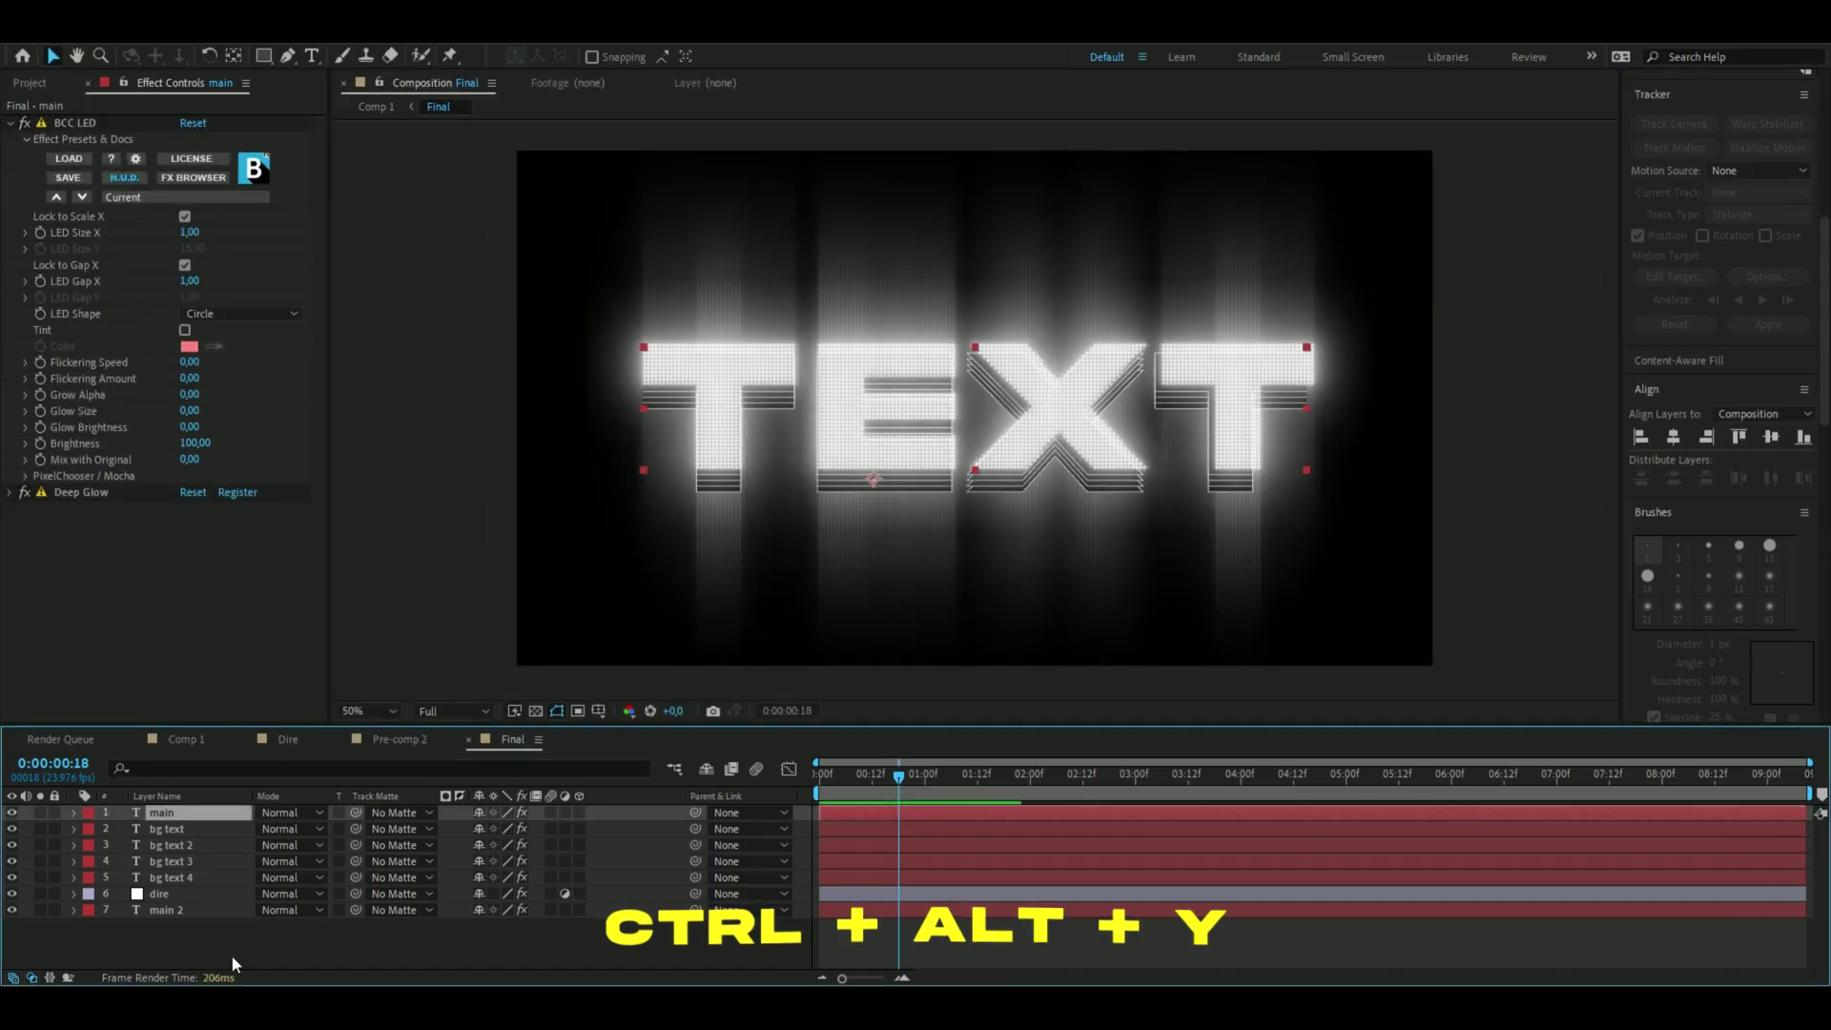
Create an adjustment layer above the main text and apply S_Glint to it
{"action": "key", "text": "ctrl+alt+y"}
{"action": "key", "text": "ctrl+space"}
{"action": "type", "text": "glint"}
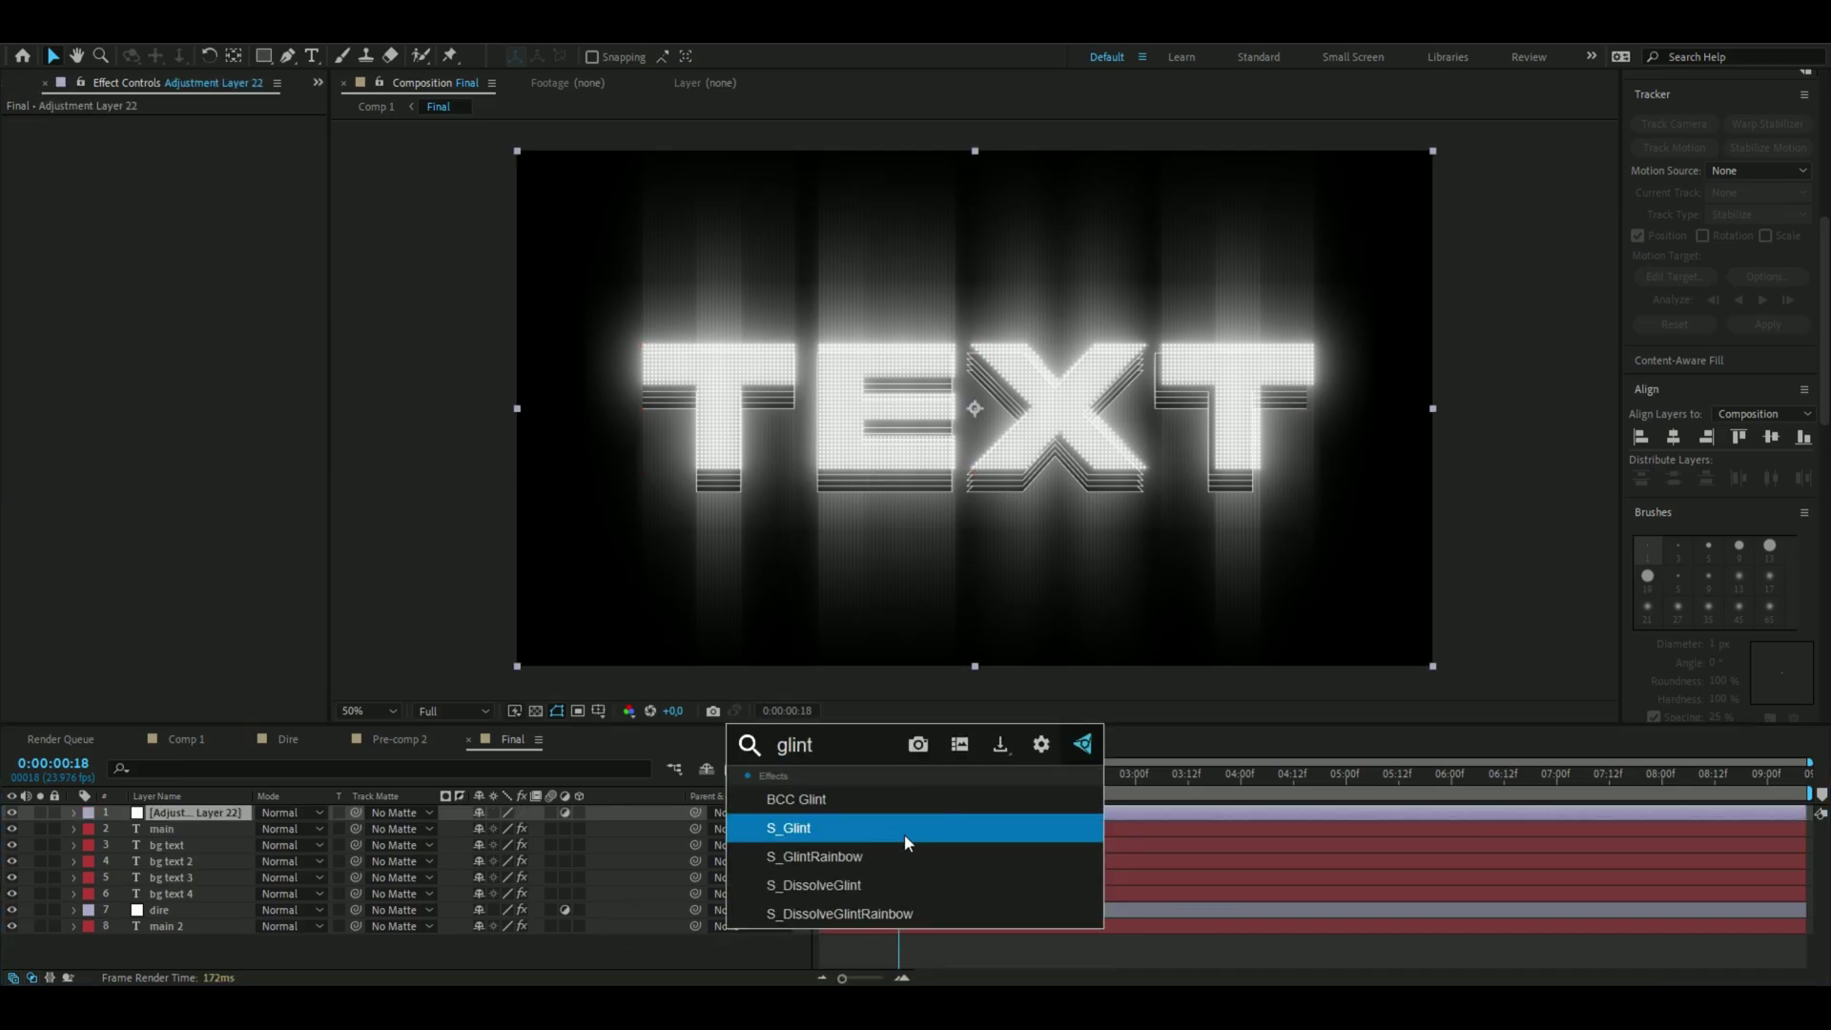
{"action": "left_click", "coordinate": [904, 833]}
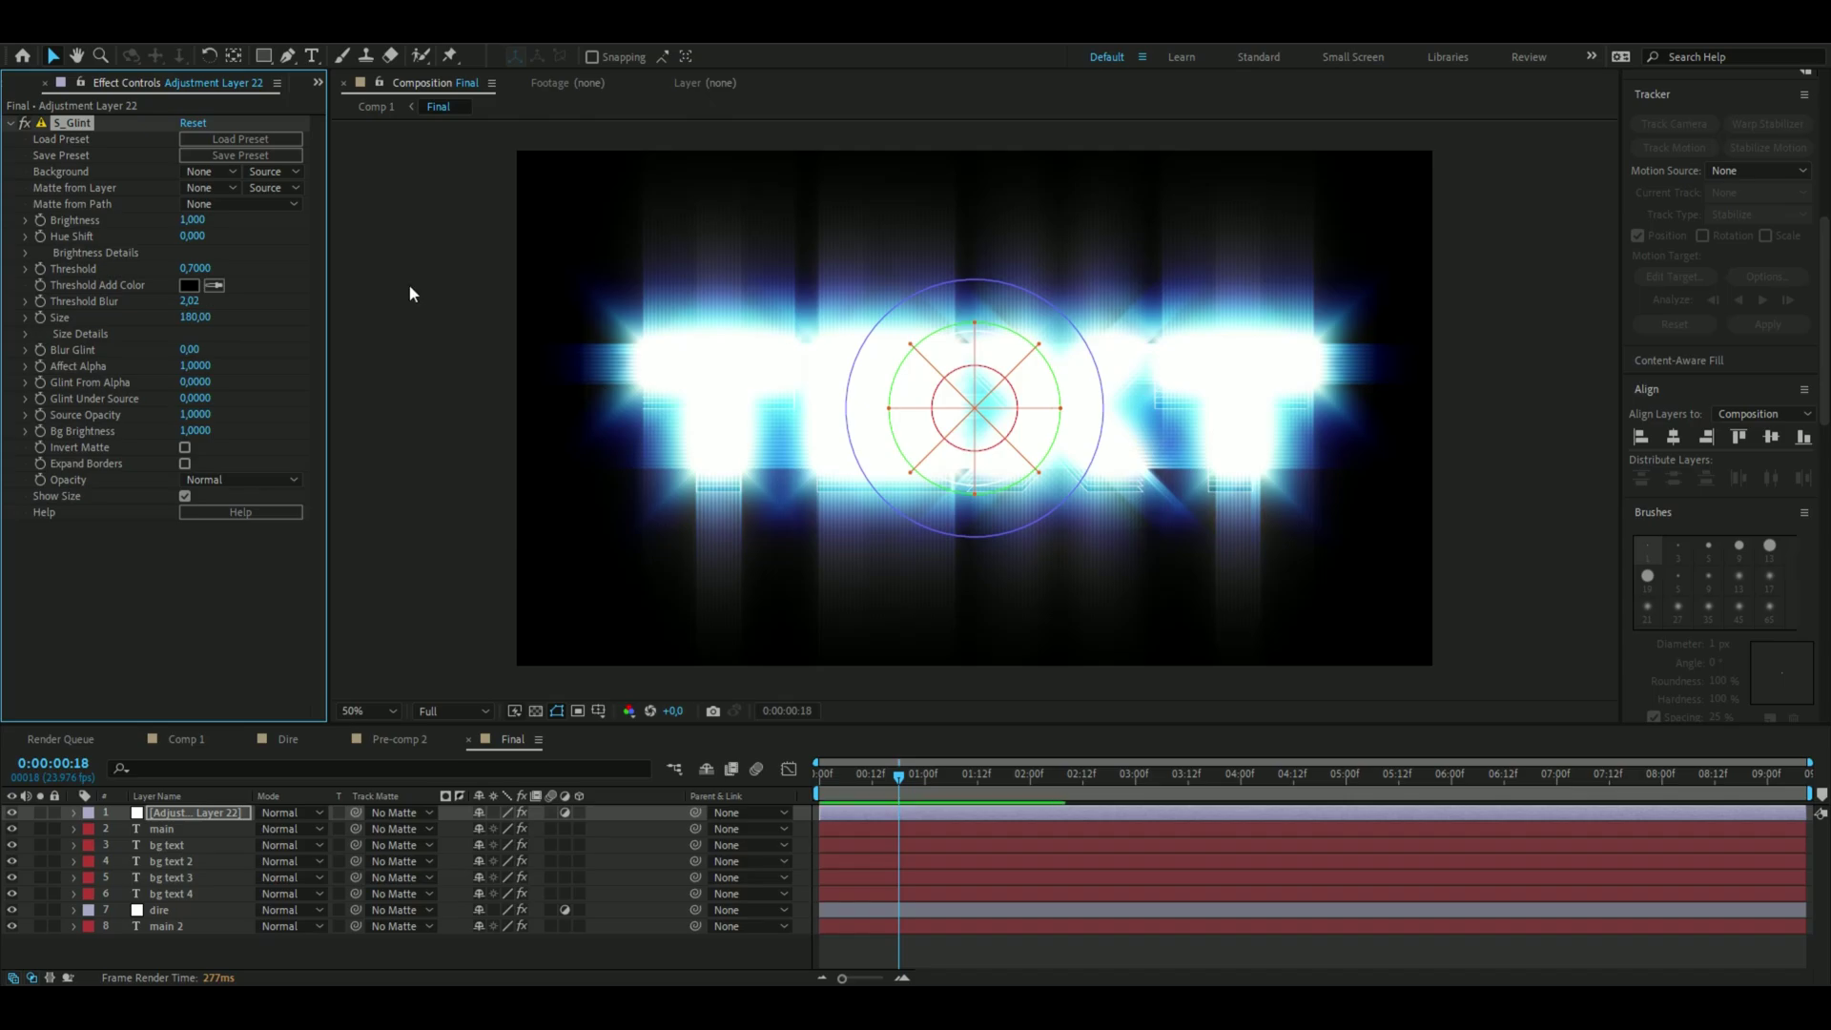
Set S_Glint's Brightness to 0.05 and its Threshold to 0.92
{"action": "left_click_drag", "start_coordinate": [195, 224], "coordinate": [597, 278]}
{"action": "type", "text": "0,05"}
{"action": "key", "text": "Return"}
{"action": "left_click", "coordinate": [200, 270]}
{"action": "type", "text": "0,92"}
{"action": "key", "text": "Return"}
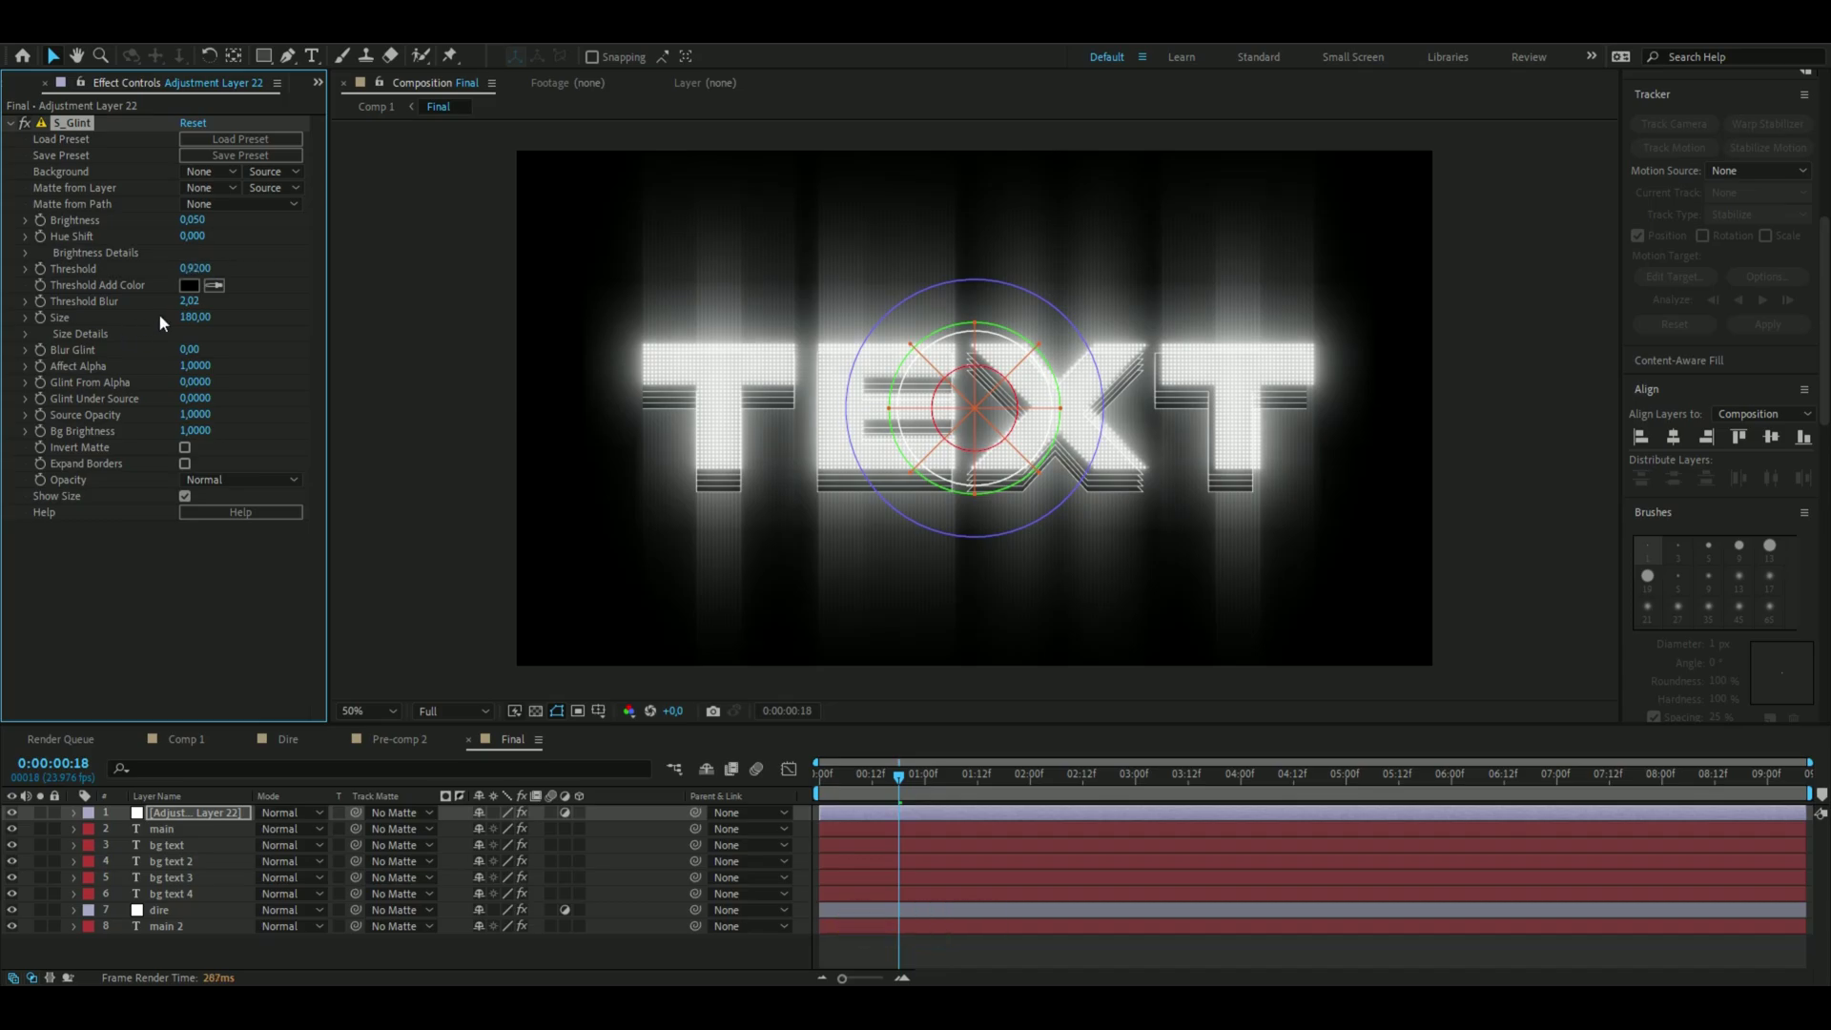
Set S_Glint's Threshold Blur to 0 and its Size to 616
{"action": "left_click", "coordinate": [191, 304]}
{"action": "type", "text": "0"}
{"action": "key", "text": "Return"}
{"action": "left_click", "coordinate": [201, 318]}
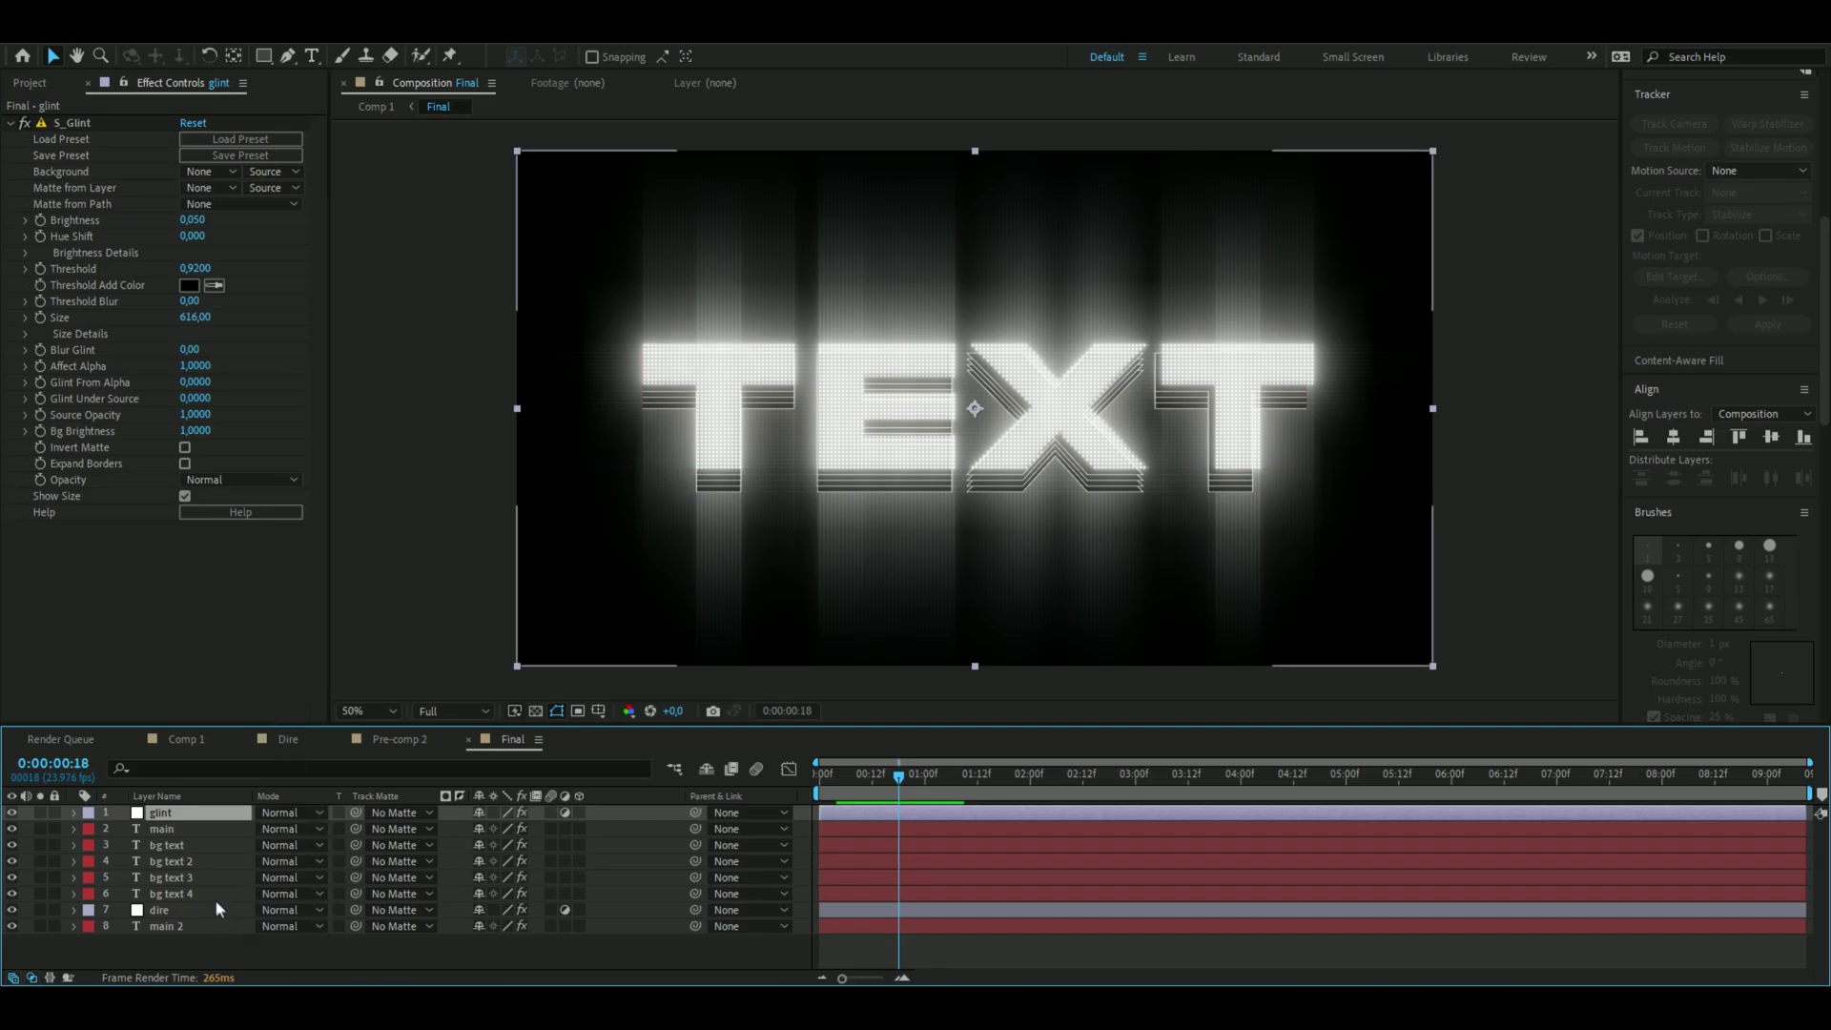
Change the blending mode of all four bg text outline layers to Add
{"action": "left_click", "coordinate": [180, 845]}
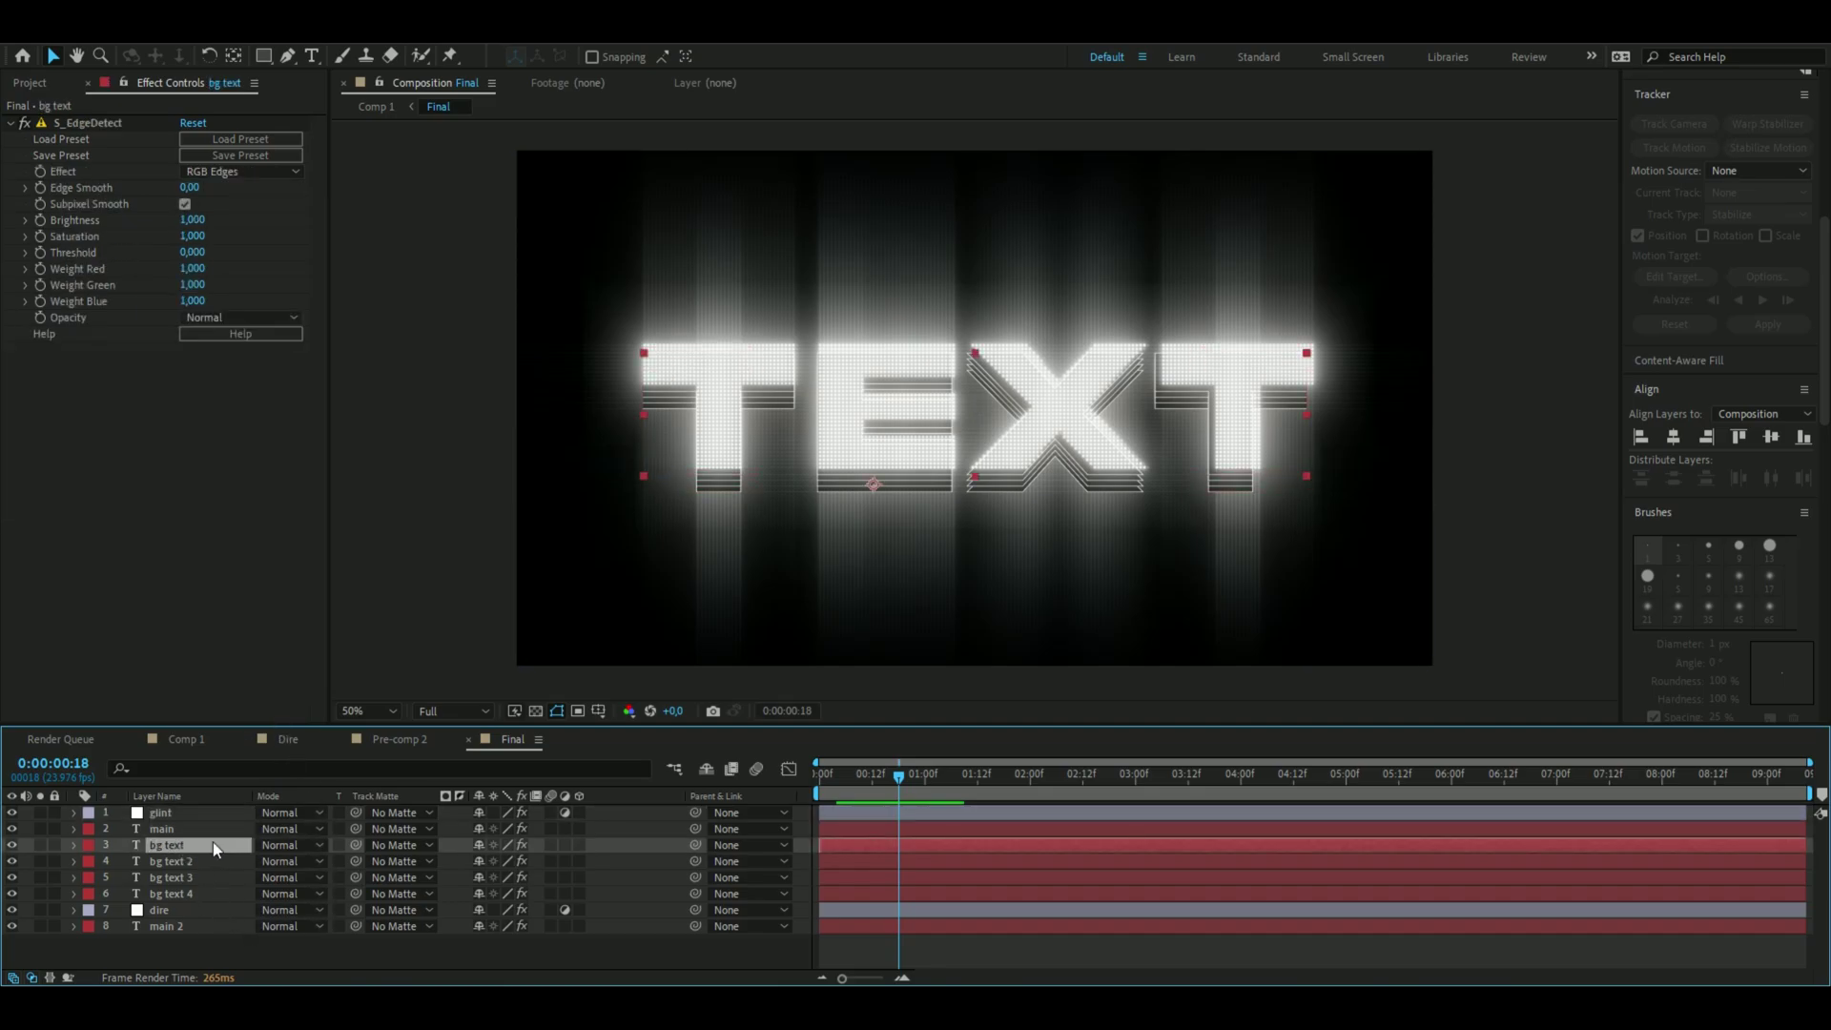
{"action": "left_click", "coordinate": [265, 844]}
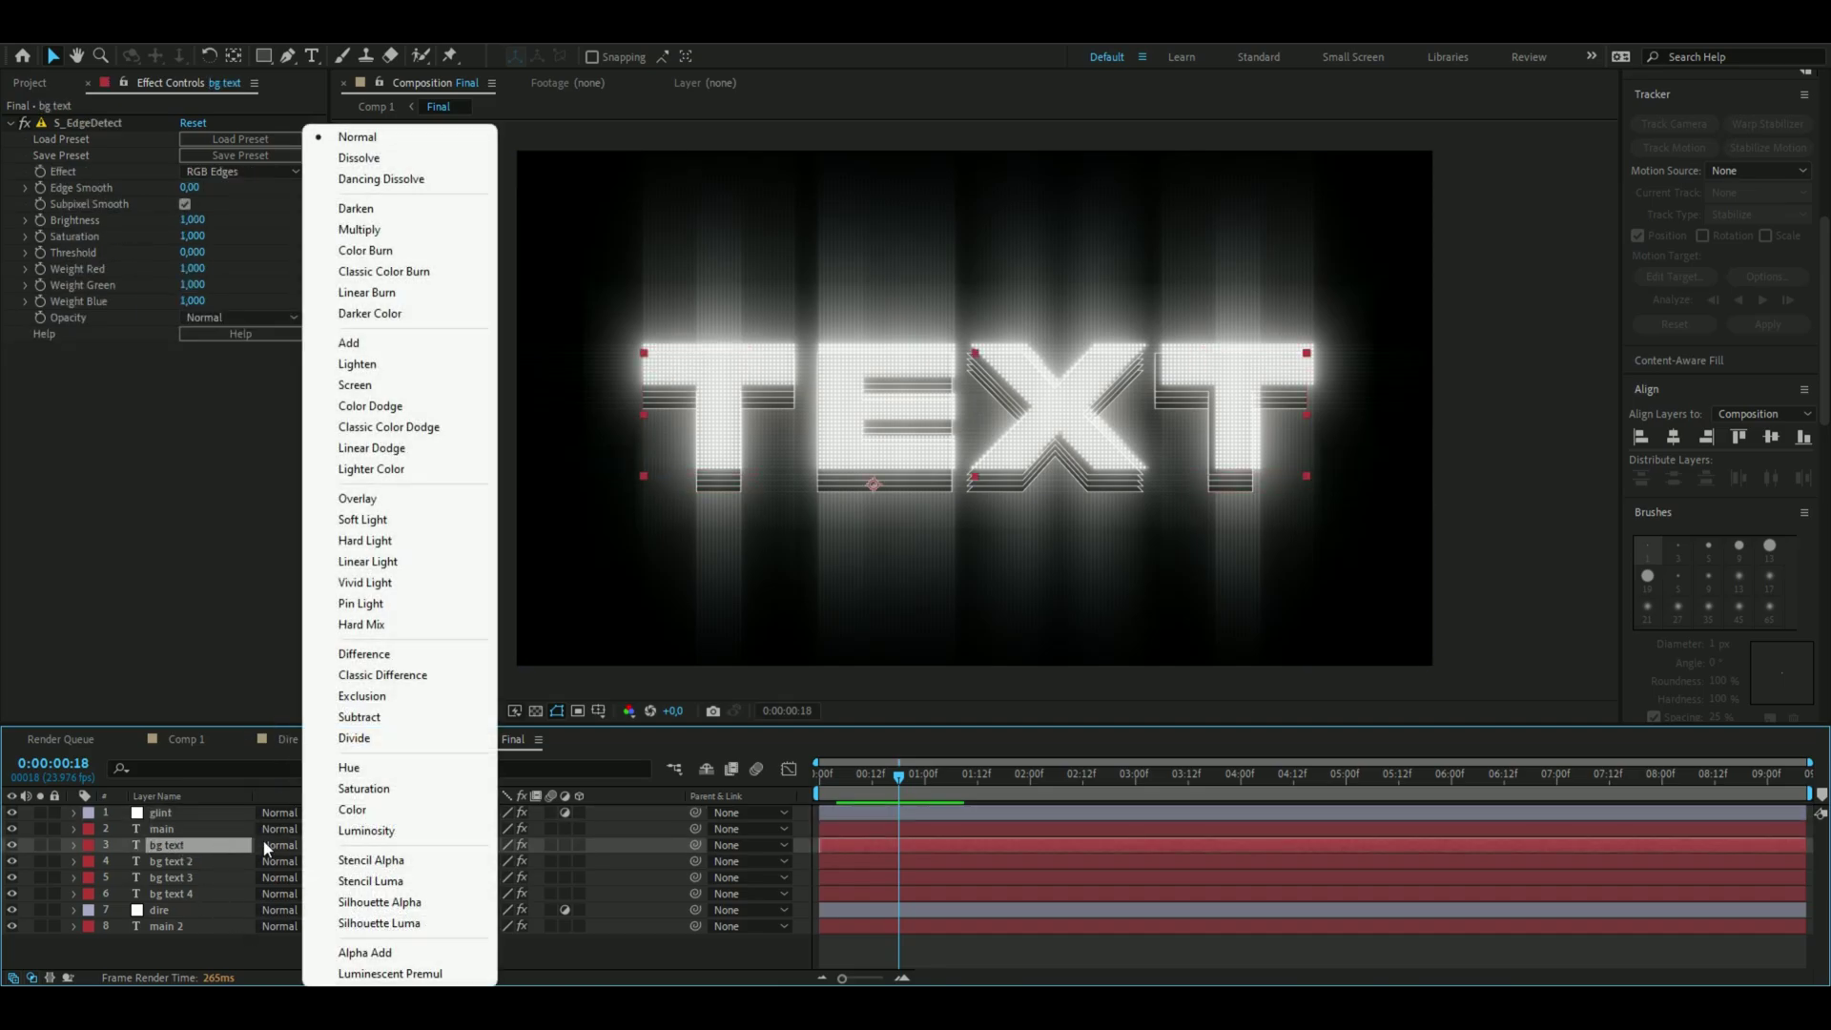
{"action": "left_click", "coordinate": [352, 364]}
{"action": "left_click", "coordinate": [221, 862]}
{"action": "left_click", "coordinate": [297, 861]}
{"action": "left_click", "coordinate": [339, 213]}
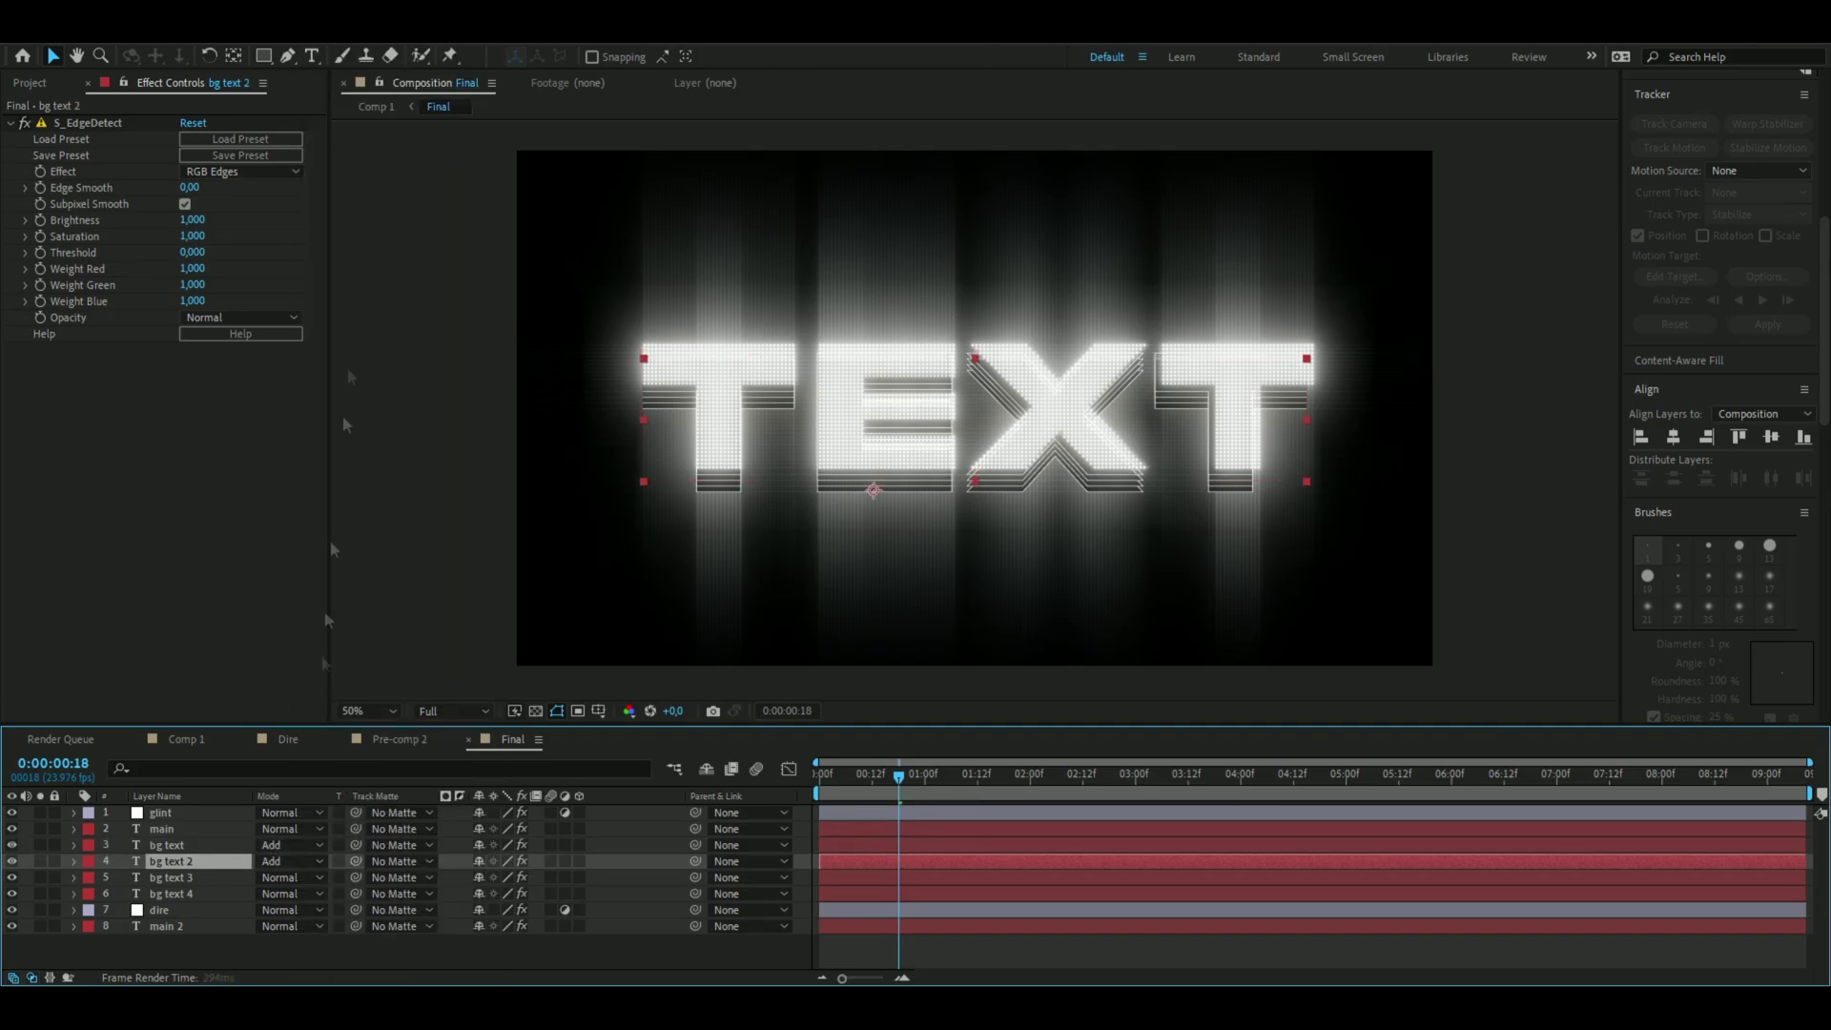
{"action": "left_click", "coordinate": [272, 878]}
{"action": "left_click", "coordinate": [322, 229]}
{"action": "left_click", "coordinate": [272, 894]}
{"action": "left_click", "coordinate": [326, 243]}
{"action": "left_click", "coordinate": [1098, 494]}
{"action": "scroll", "coordinate": [1097, 494], "scroll_direction": "up", "scroll_amount": 1}
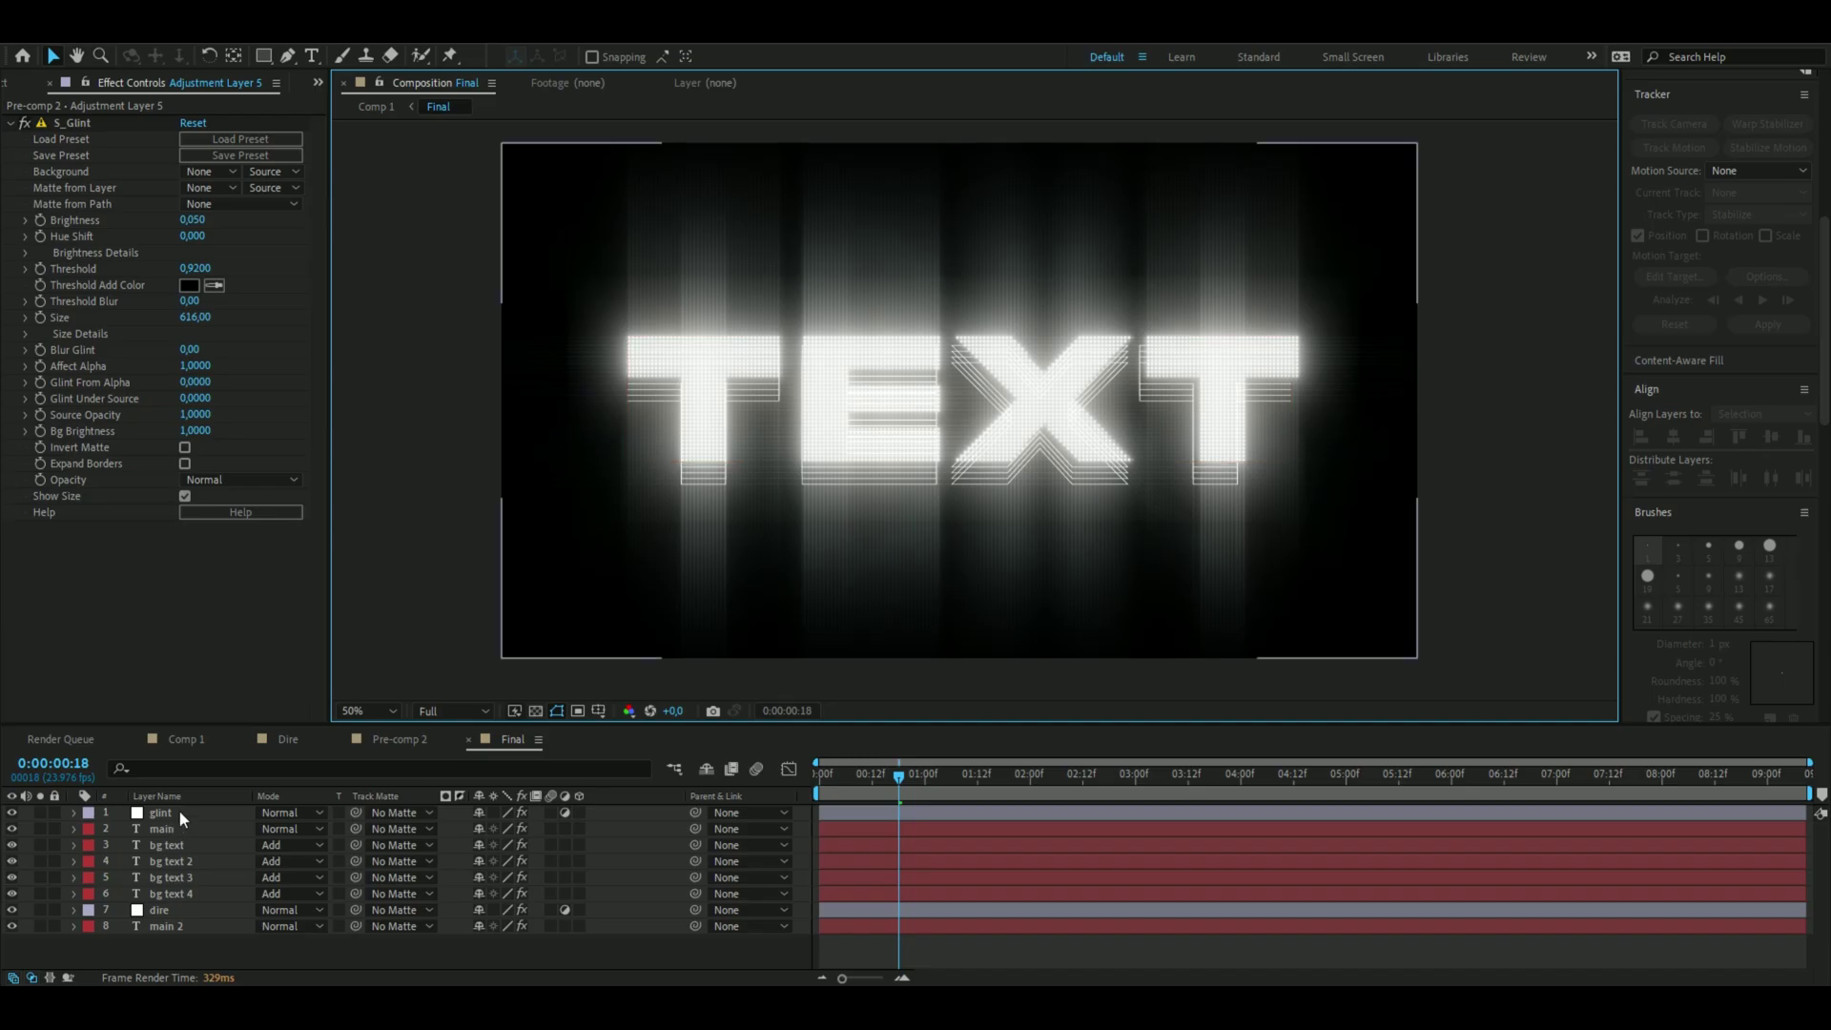
Pre-compose all layers from glint down to main 2 into a new composition named "text"
{"action": "left_click", "coordinate": [179, 812]}
{"action": "left_click", "coordinate": [188, 932], "text": "shift"}
{"action": "right_click", "coordinate": [954, 844]}
{"action": "left_click", "coordinate": [1001, 765]}
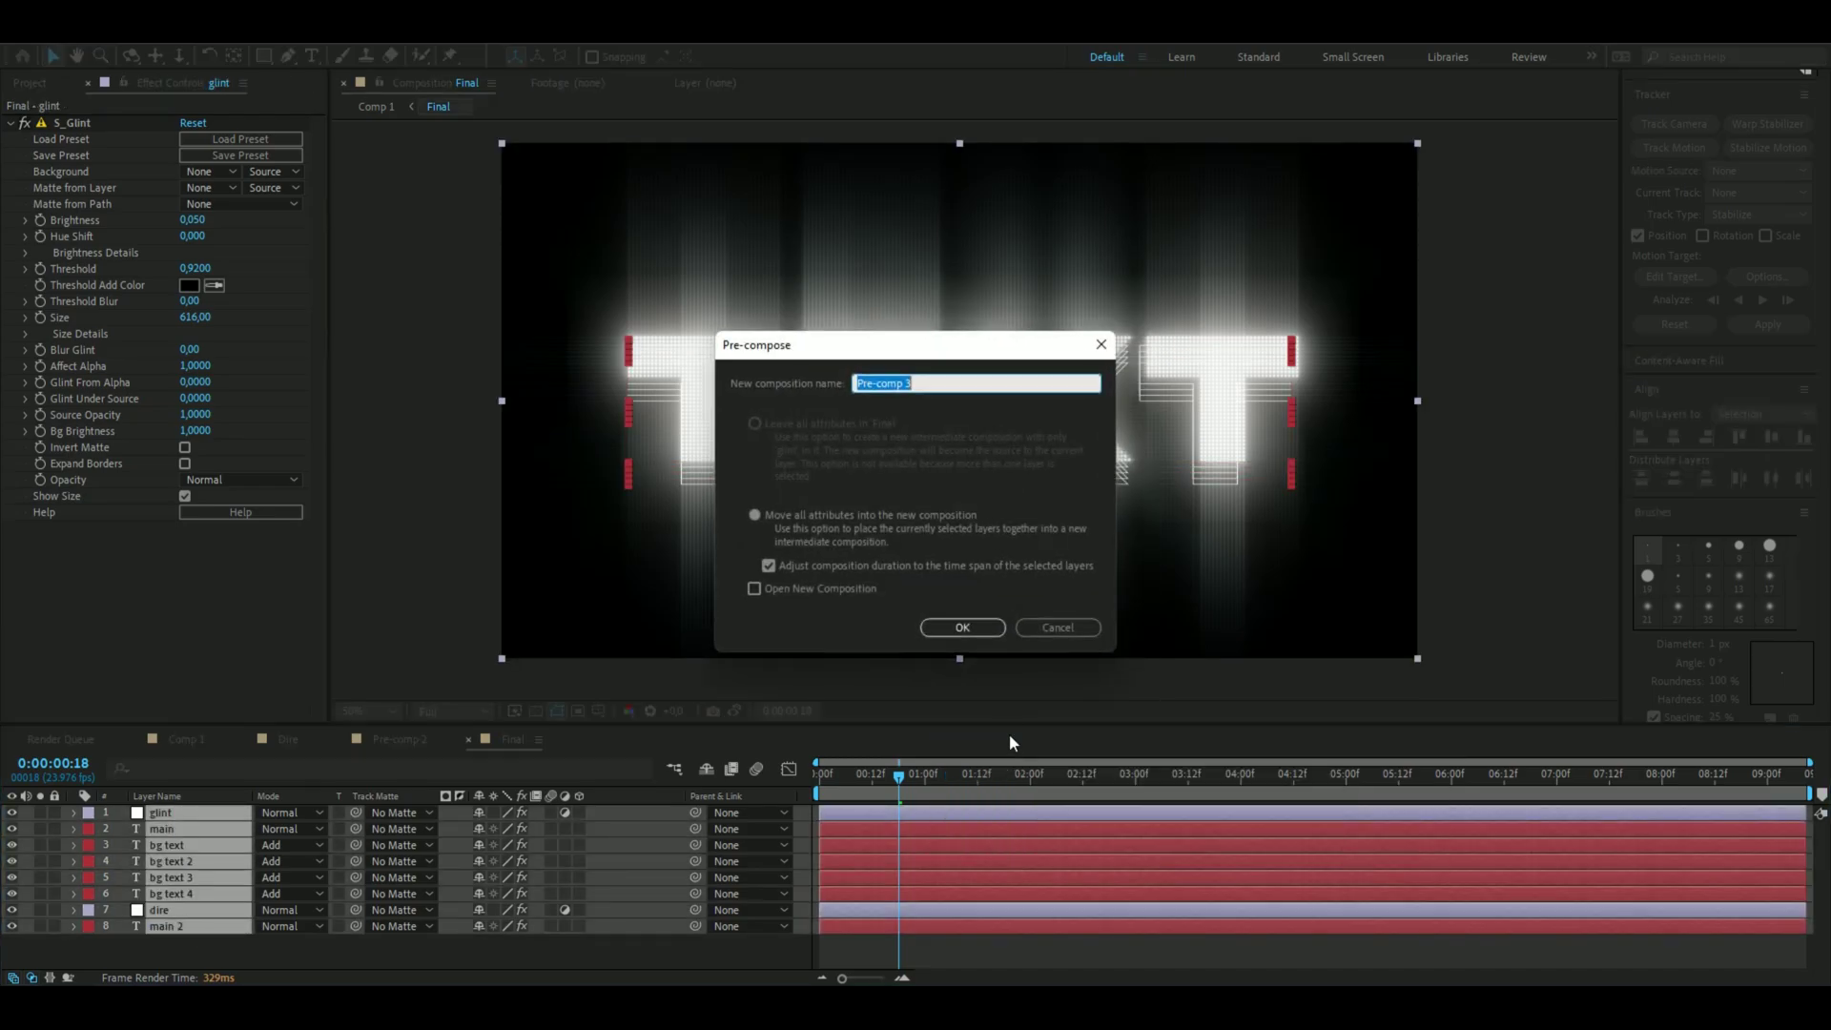
{"action": "type", "text": "text"}
{"action": "key", "text": "Return"}
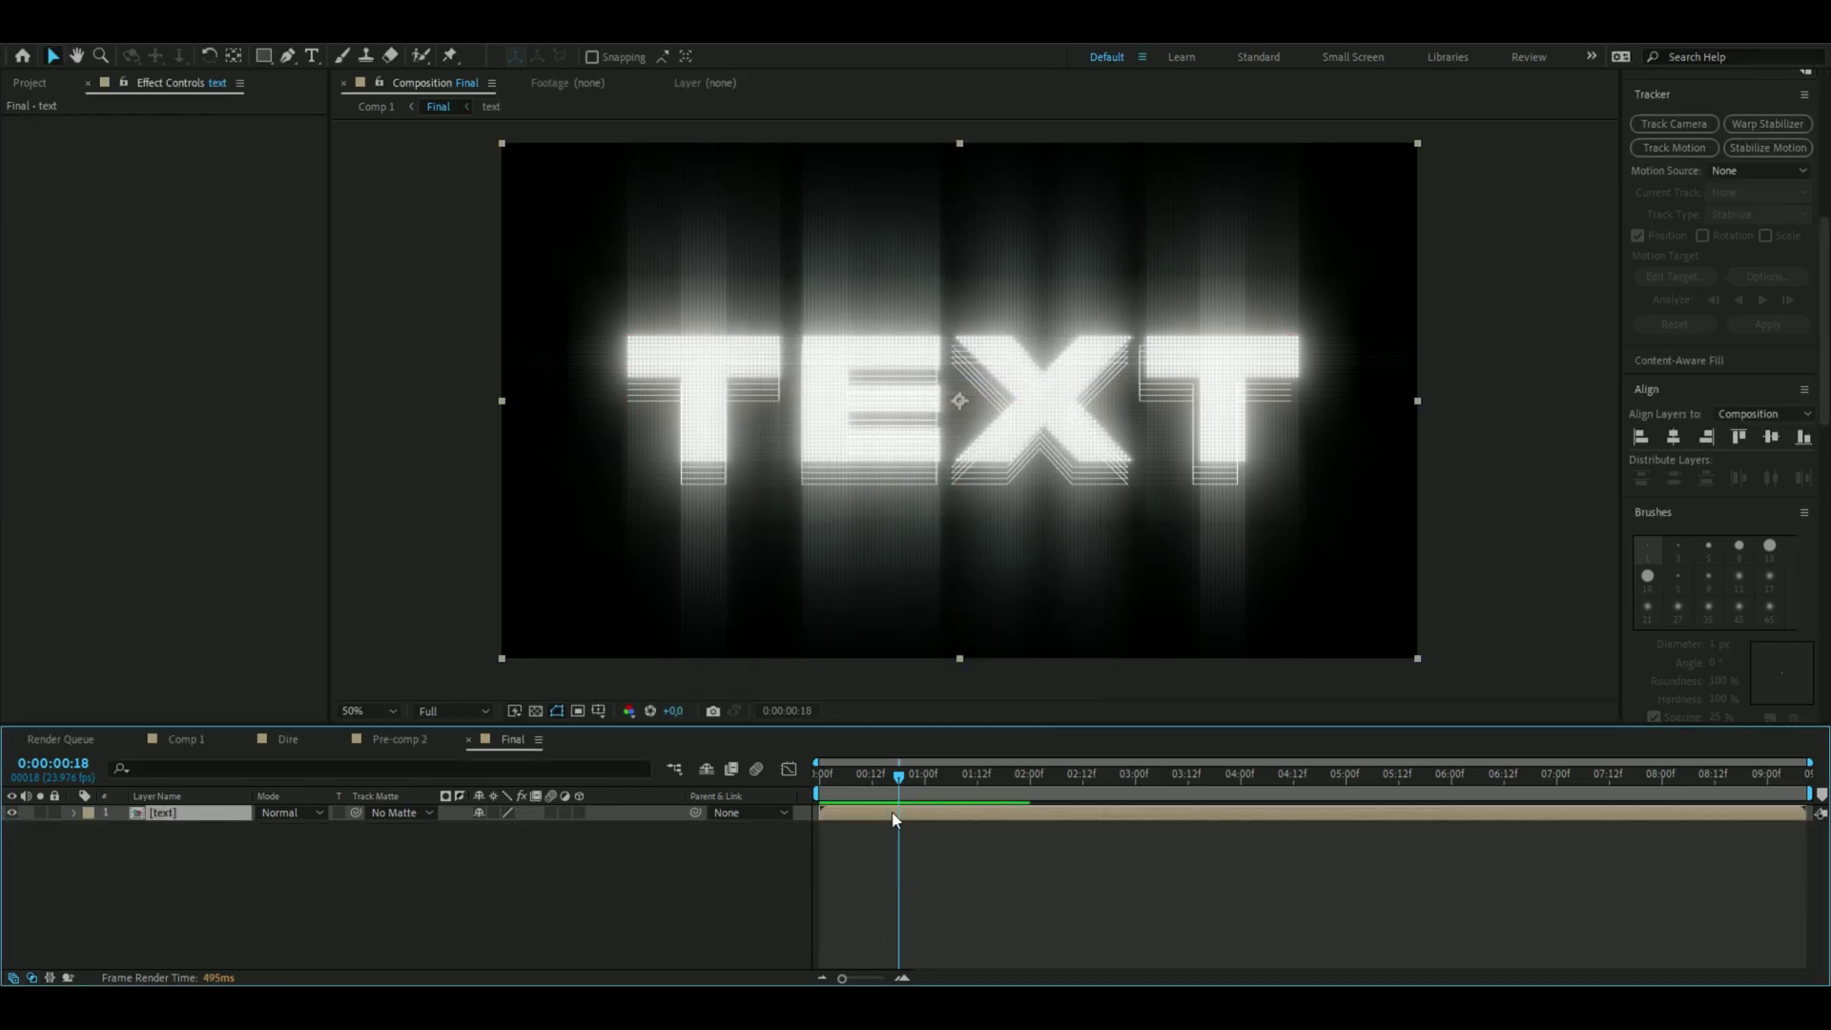
Add an adjustment layer above the text composition, apply the Warp effect to it, and set the Warp Style to Squeeze
{"action": "key", "text": "ctrl+alt+y"}
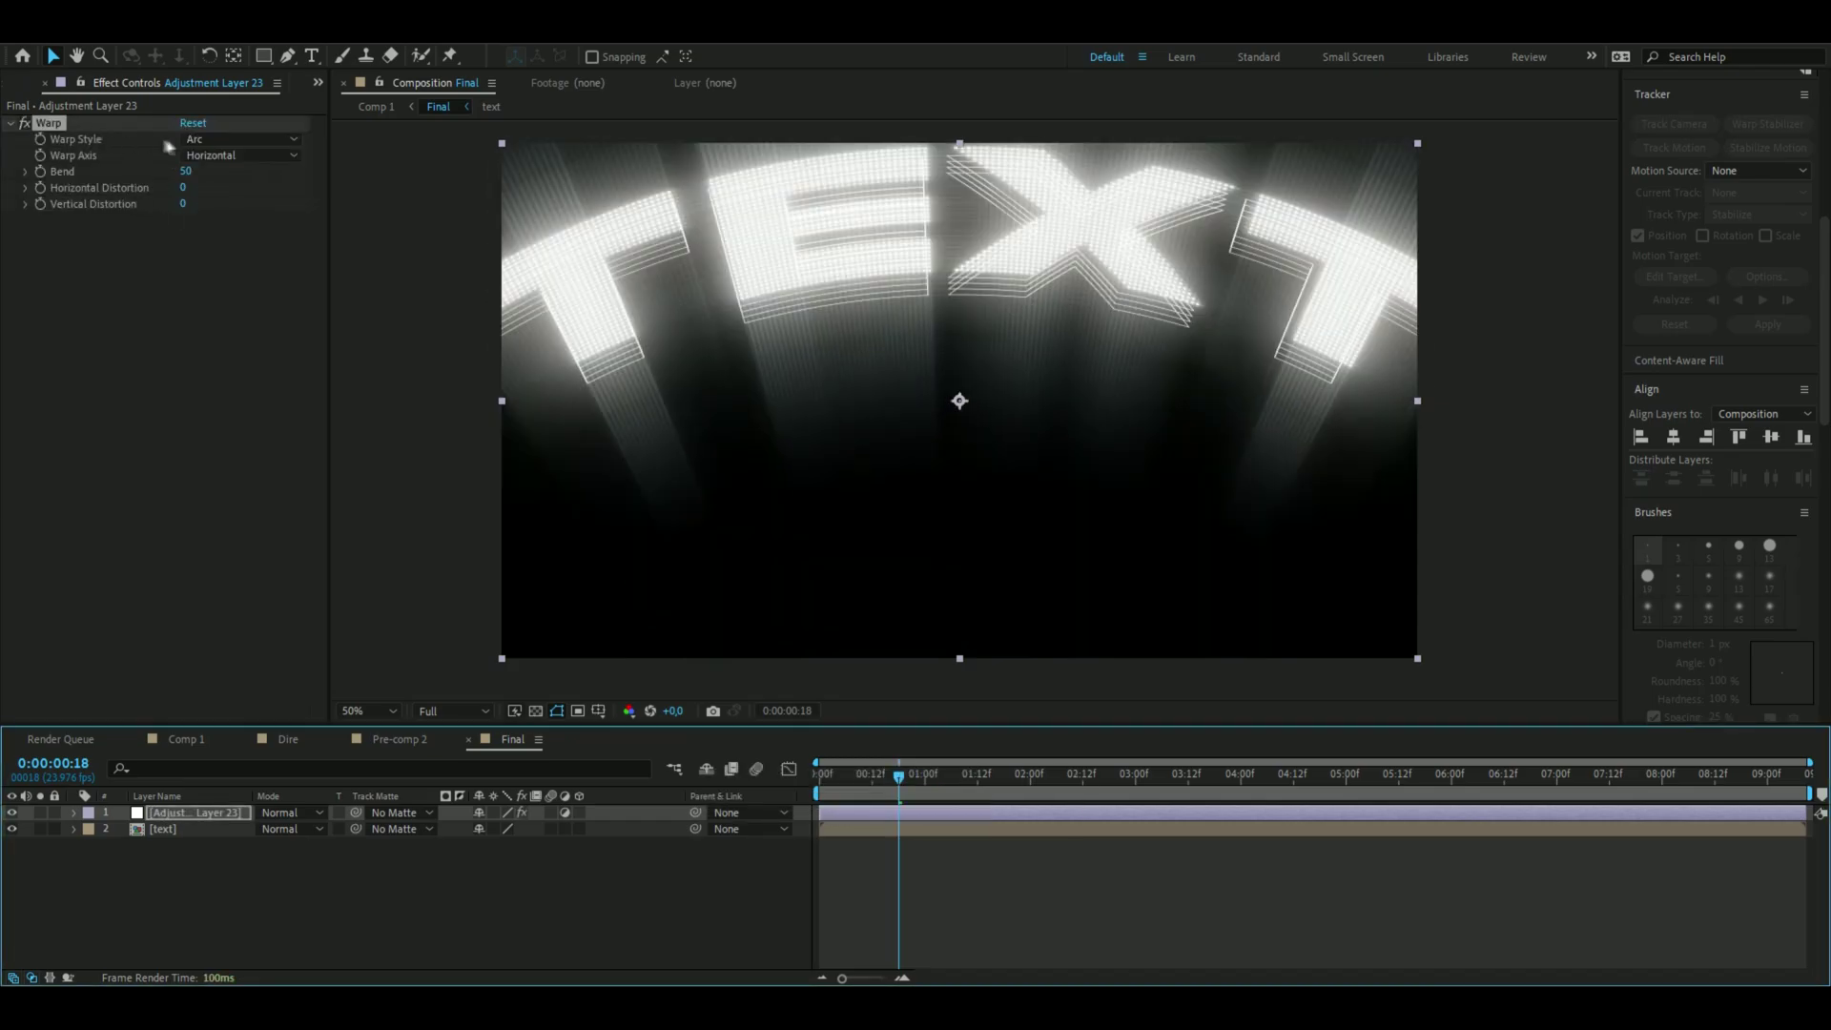
{"action": "left_click", "coordinate": [212, 137]}
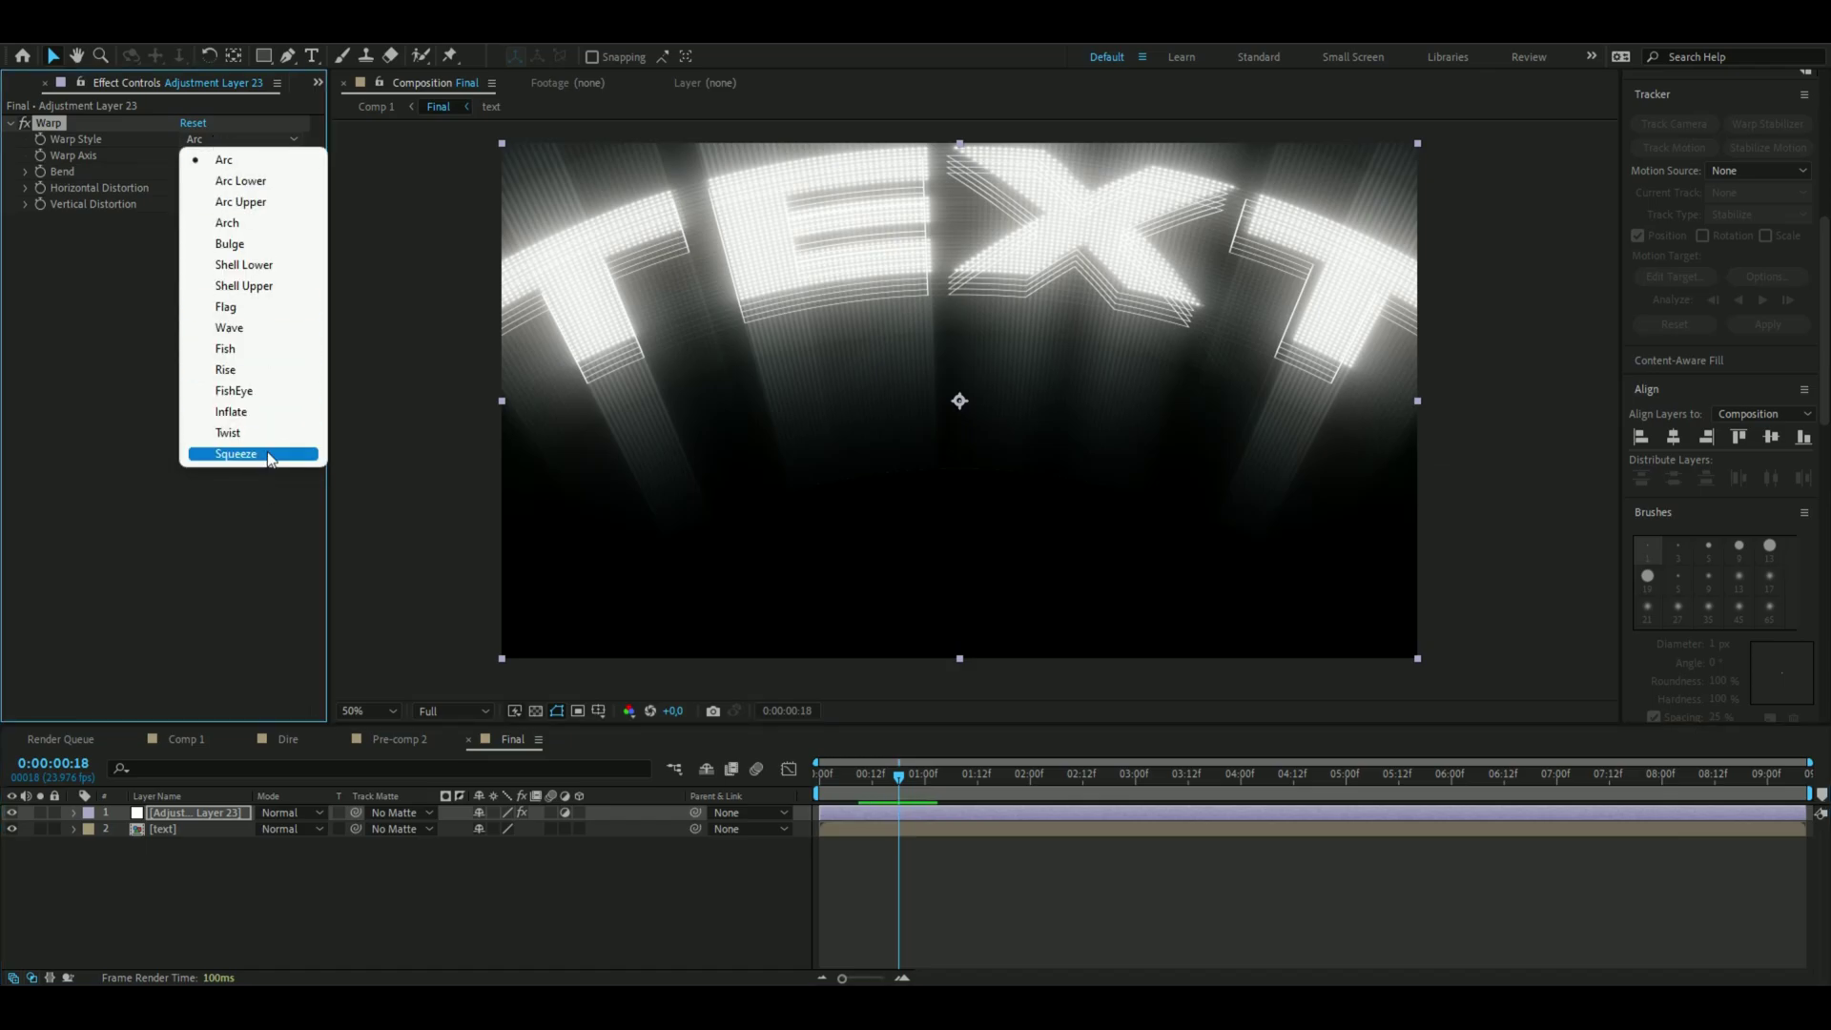
{"action": "left_click", "coordinate": [274, 454]}
Set the Warp effect's Bend to -16, Horizontal Distortion to 26 and Vertical Distortion to 83
{"action": "type", "text": "-16"}
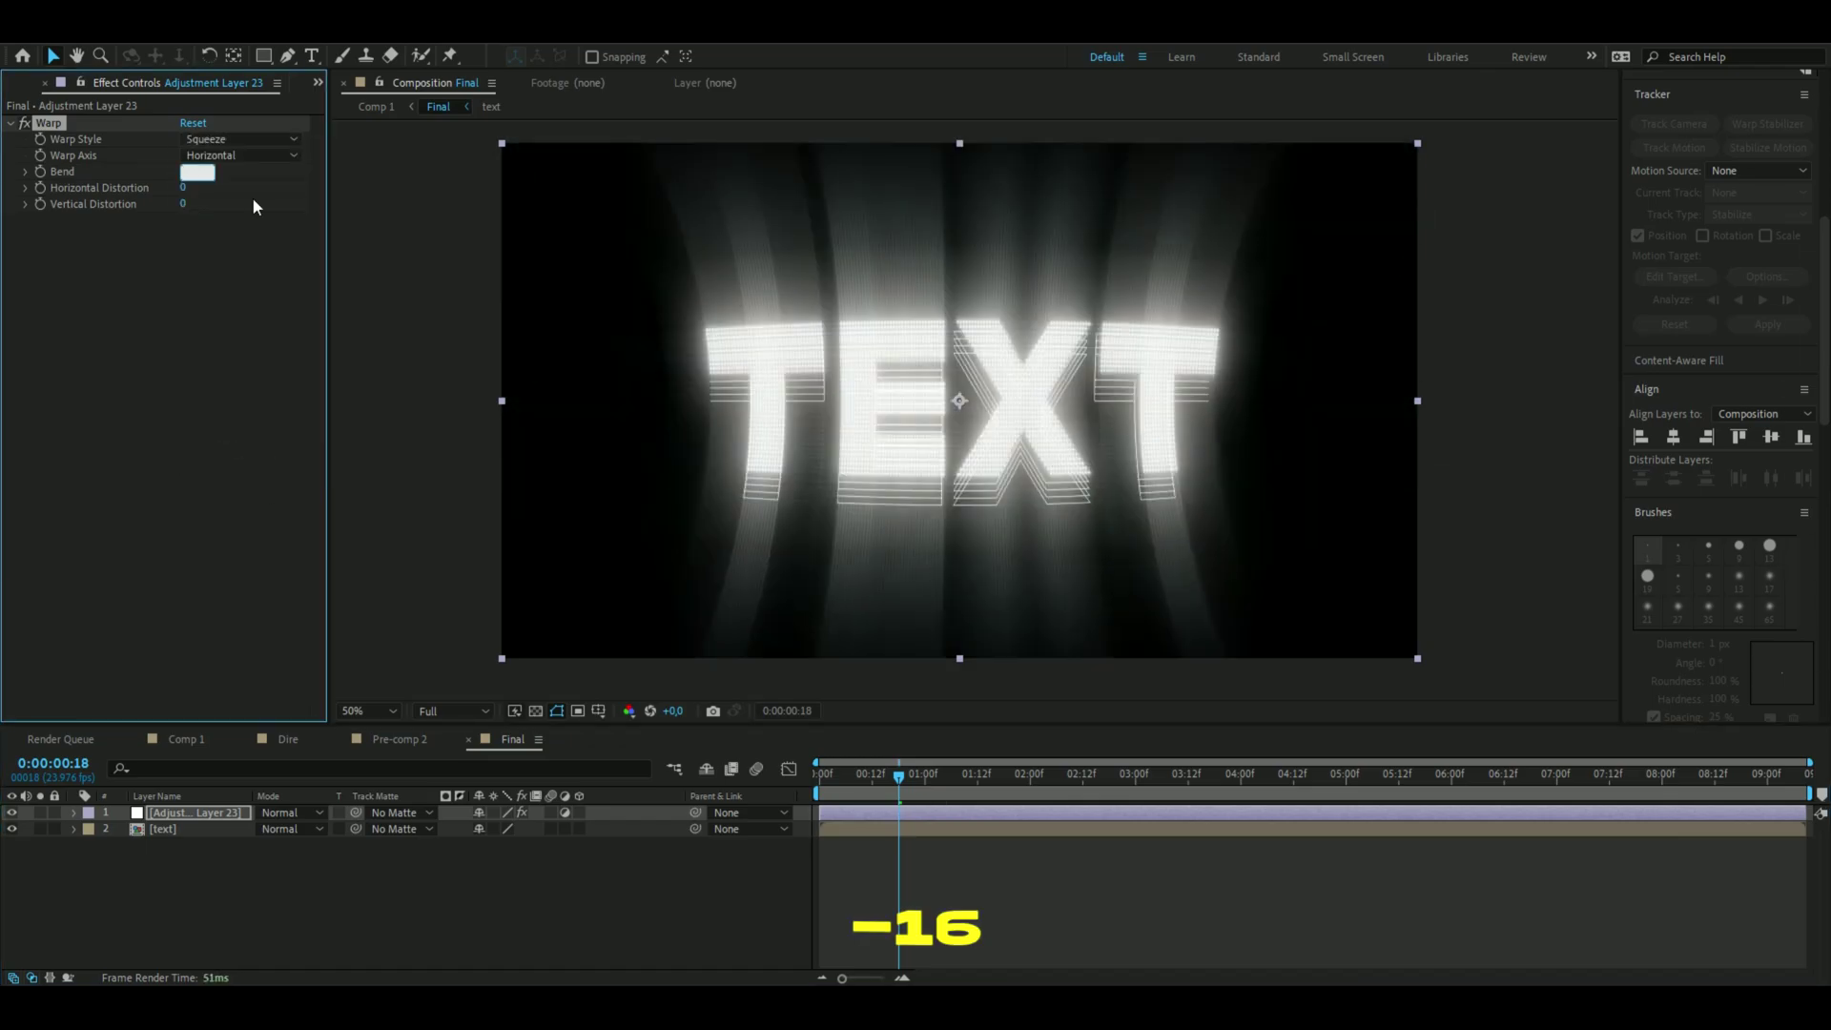
{"action": "key", "text": "Return"}
{"action": "left_click", "coordinate": [184, 189]}
{"action": "type", "text": "26"}
{"action": "key", "text": "Return"}
{"action": "left_click", "coordinate": [188, 205]}
{"action": "type", "text": "83"}
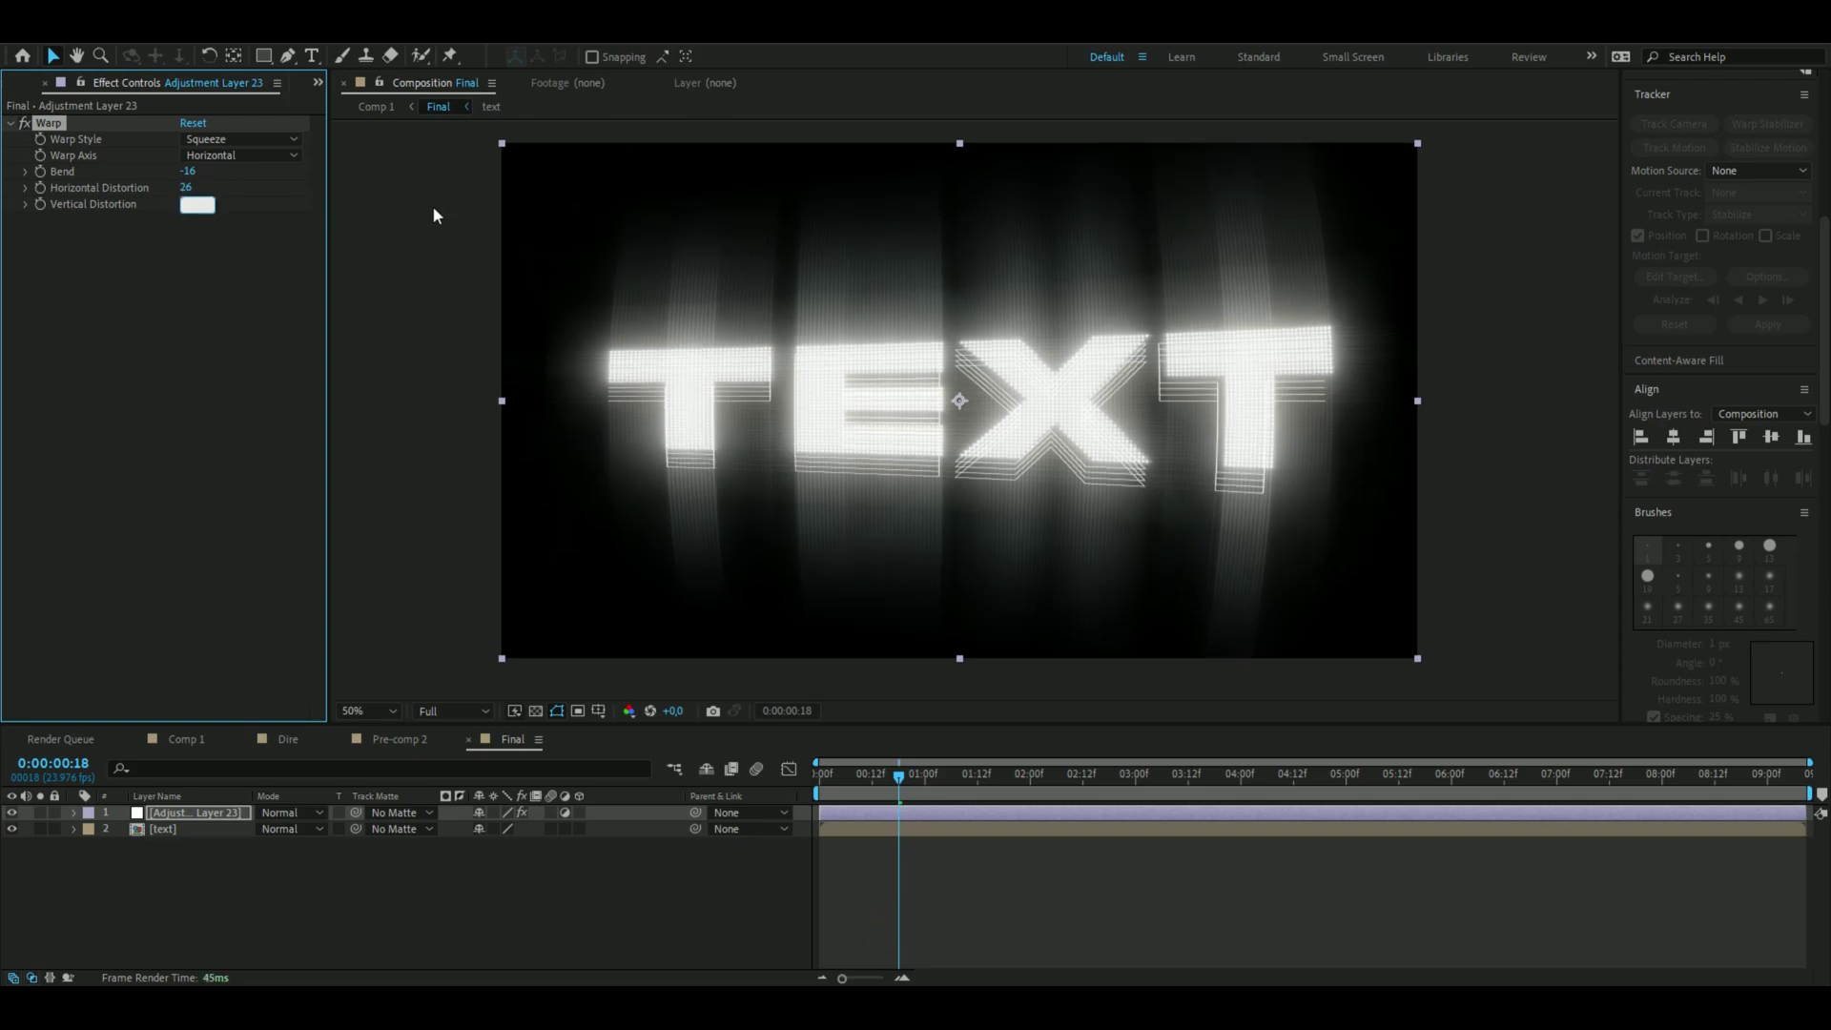
{"action": "left_click", "coordinate": [434, 215]}
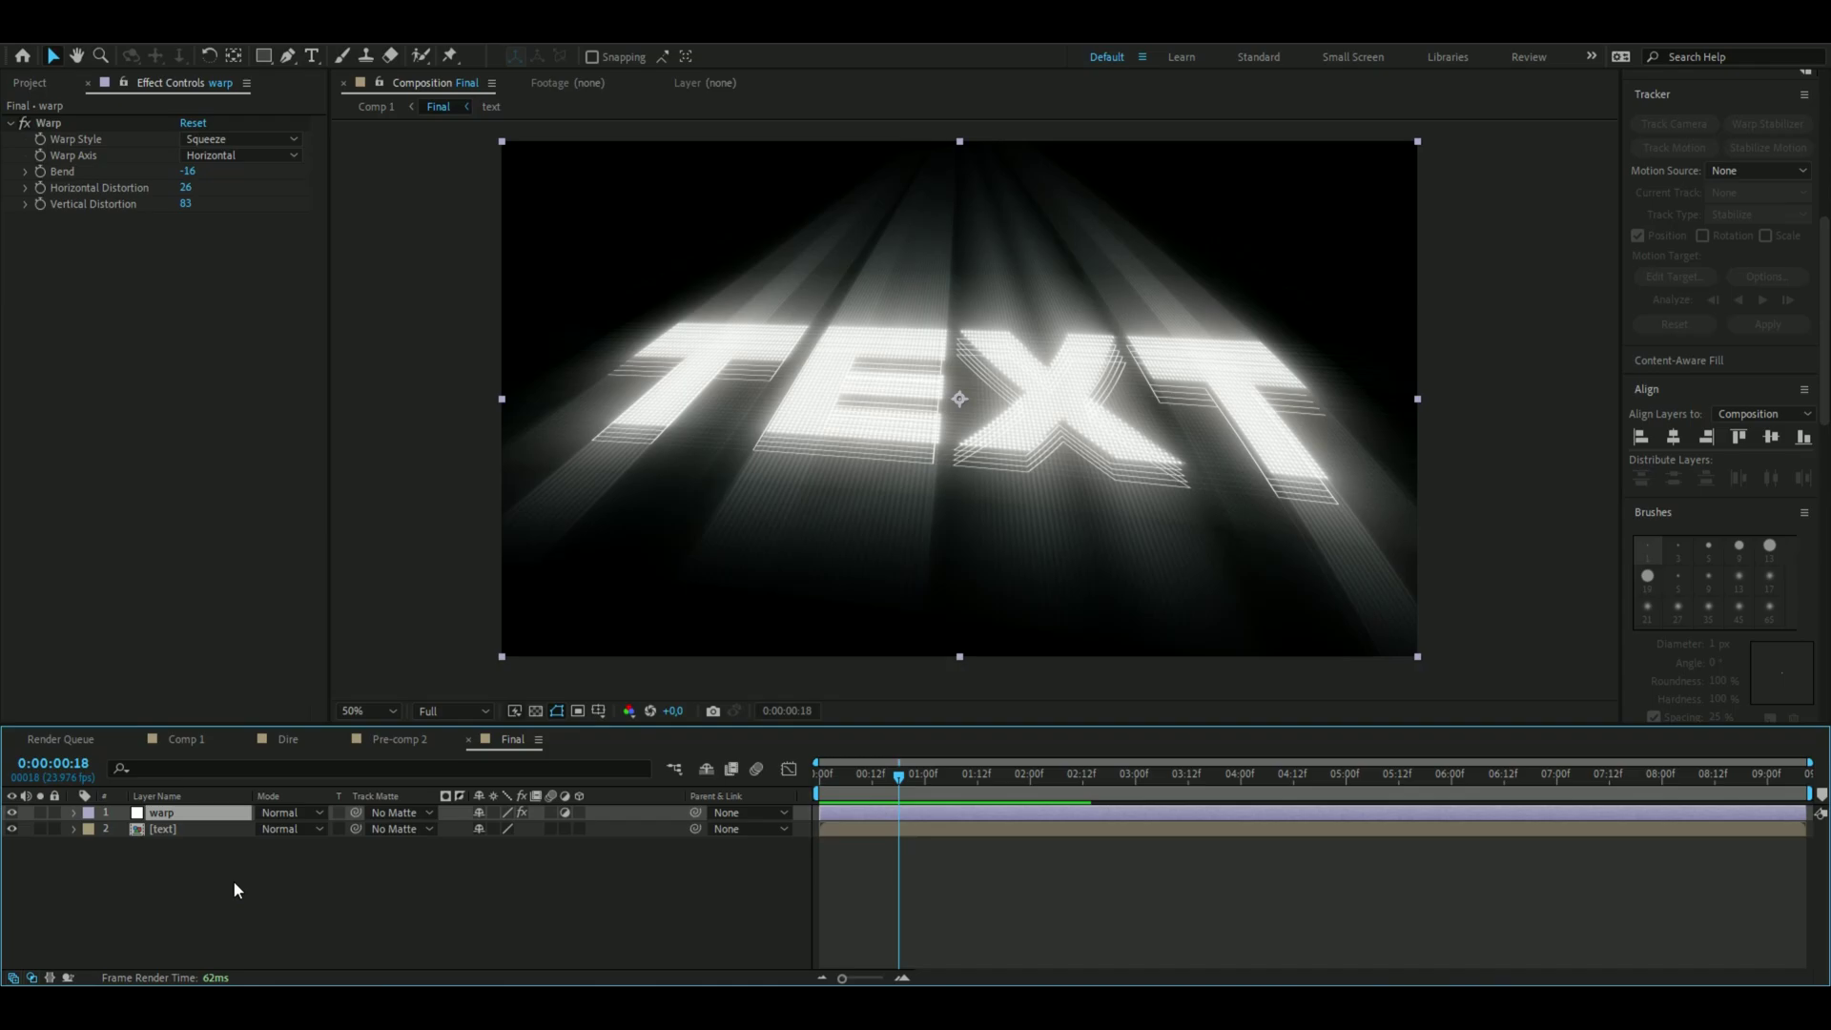
Add another adjustment layer above the warp layer and apply the 4-Color Gradient effect to it
{"action": "key", "text": "ctrl+alt+y"}
{"action": "key", "text": "ctrl+space"}
{"action": "type", "text": "4"}
{"action": "key", "text": "Return"}
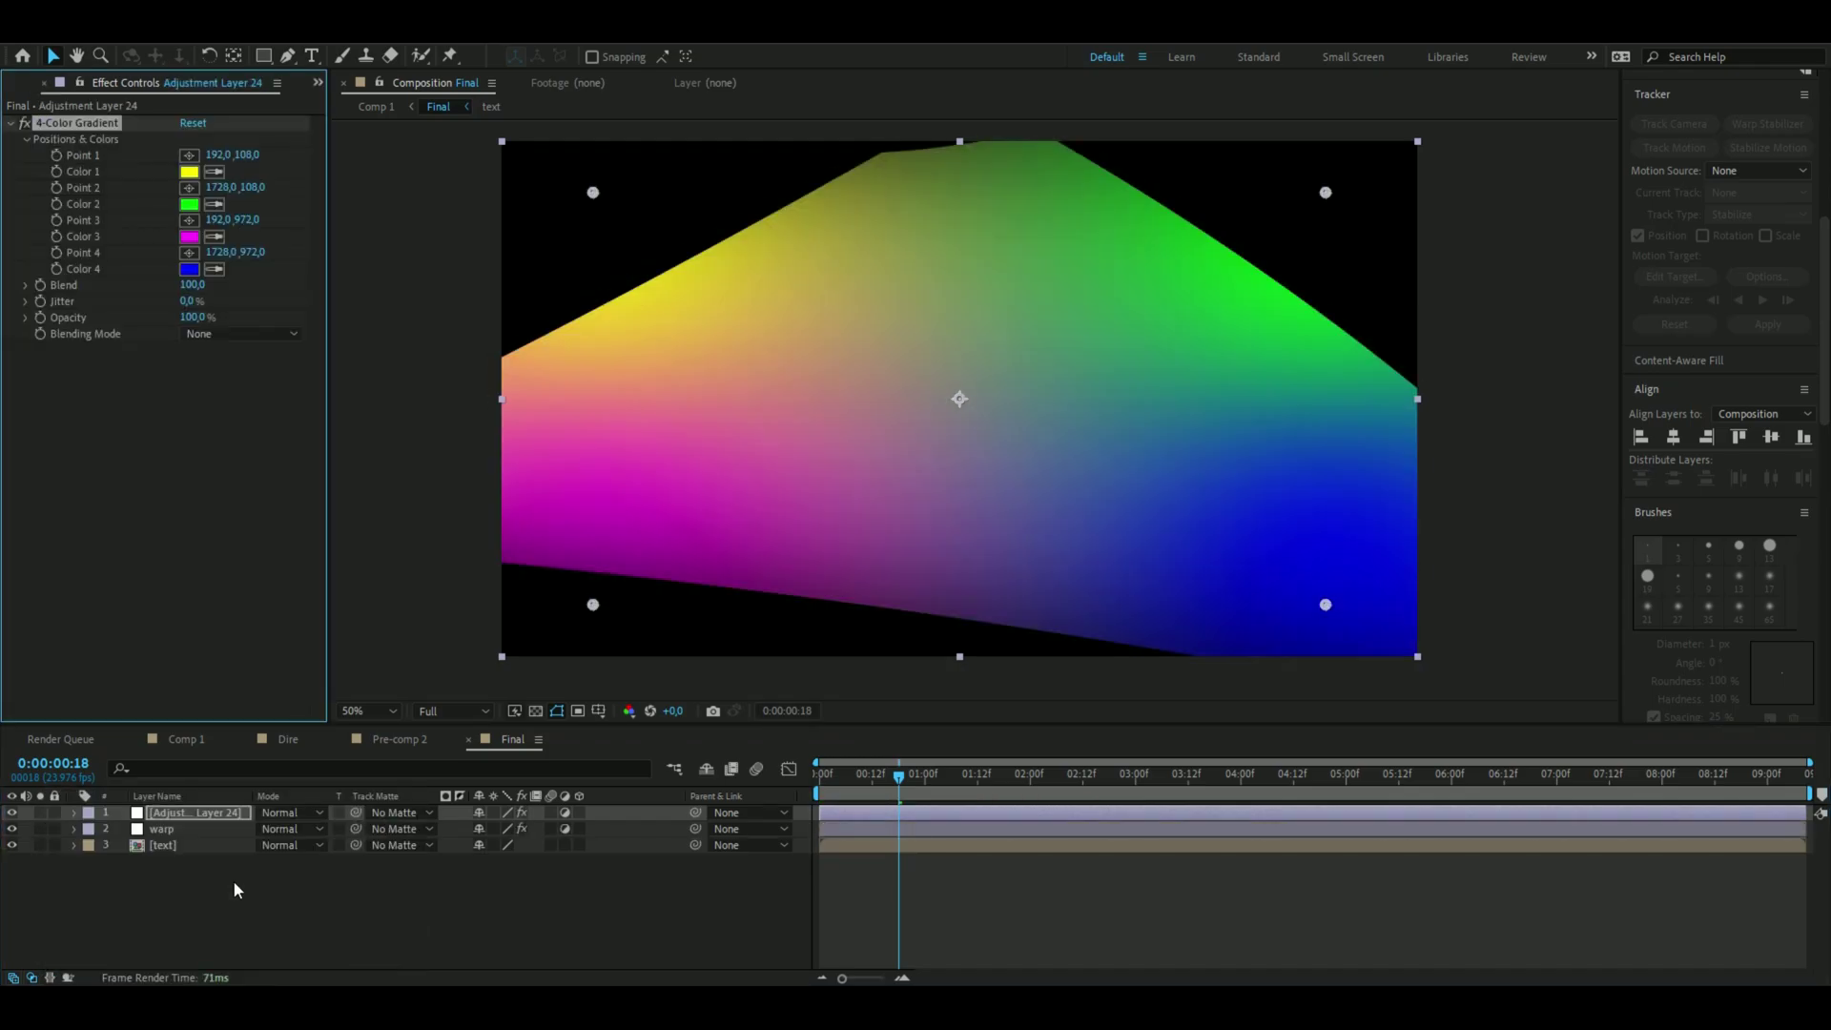
Change all four colors of the 4-Color Gradient to the same bright cyan
{"action": "left_click", "coordinate": [189, 269]}
{"action": "left_click", "coordinate": [282, 518]}
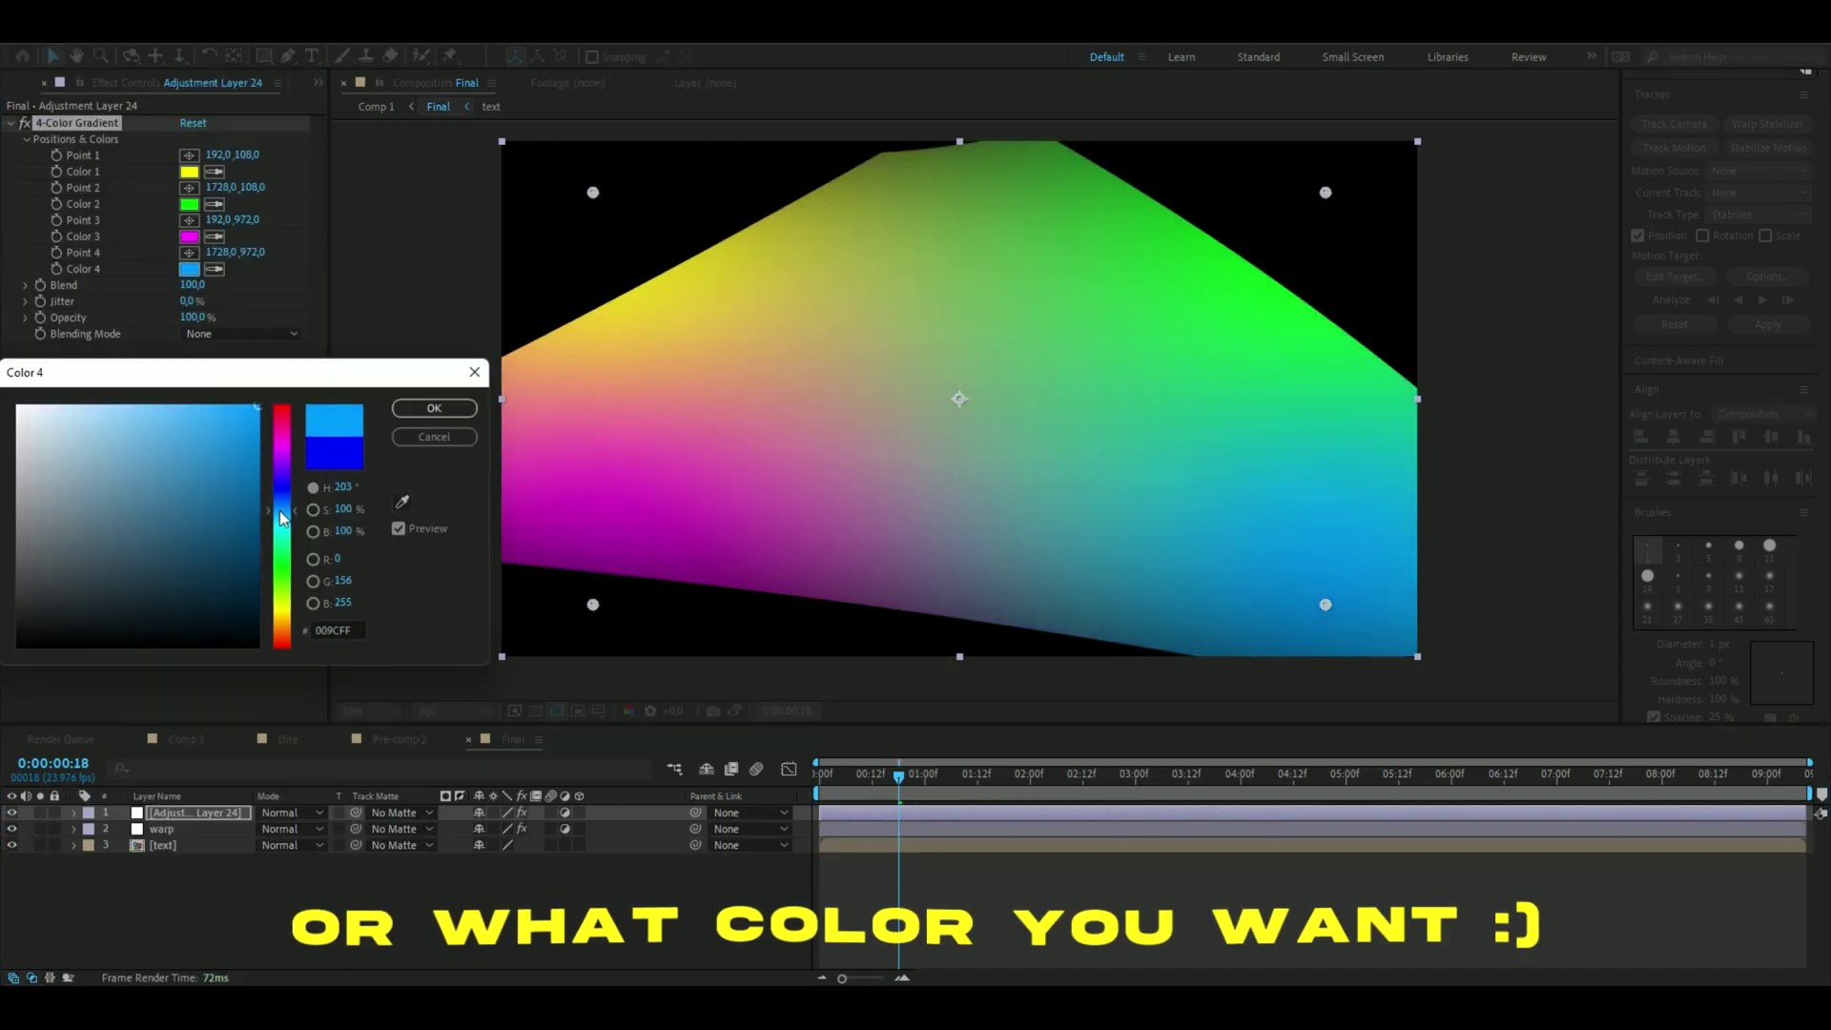
{"action": "left_click", "coordinate": [215, 237]}
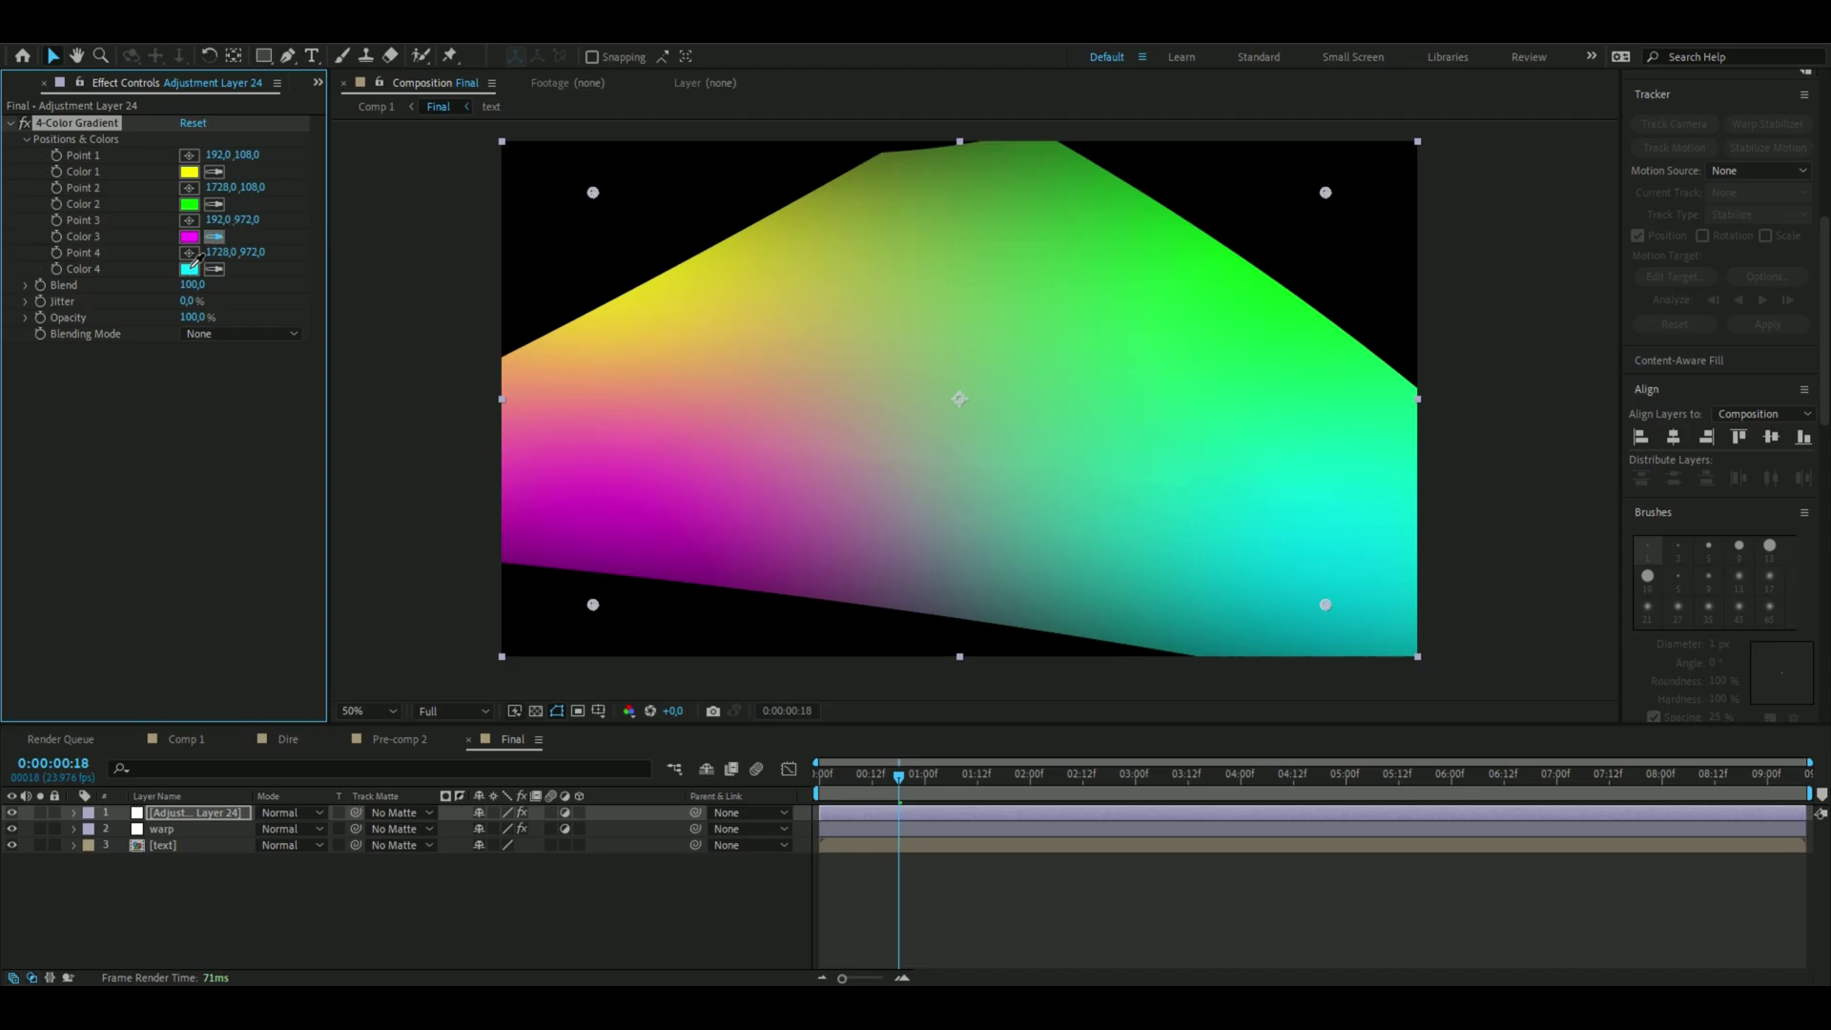
{"action": "left_click", "coordinate": [189, 269]}
{"action": "left_click", "coordinate": [213, 204]}
{"action": "left_click", "coordinate": [190, 235]}
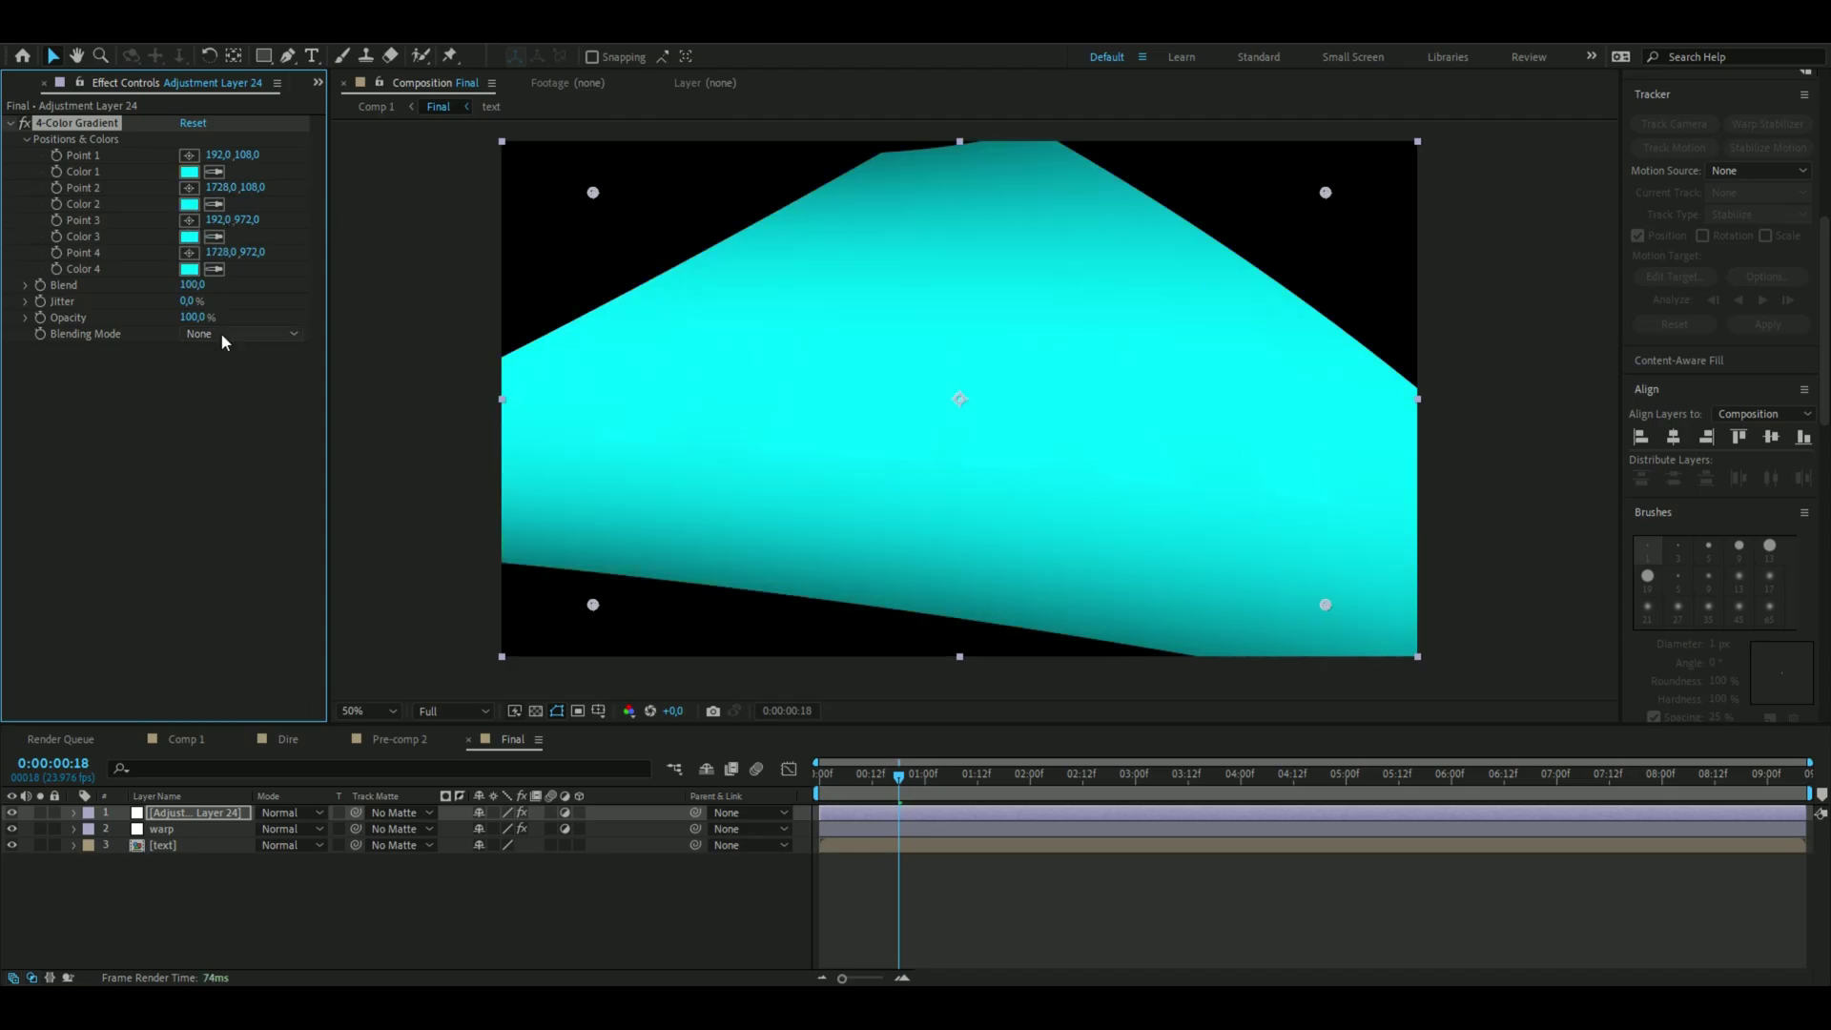
Set the 4-Color Gradient effect's Blending Mode to Color
{"action": "left_click", "coordinate": [222, 334]}
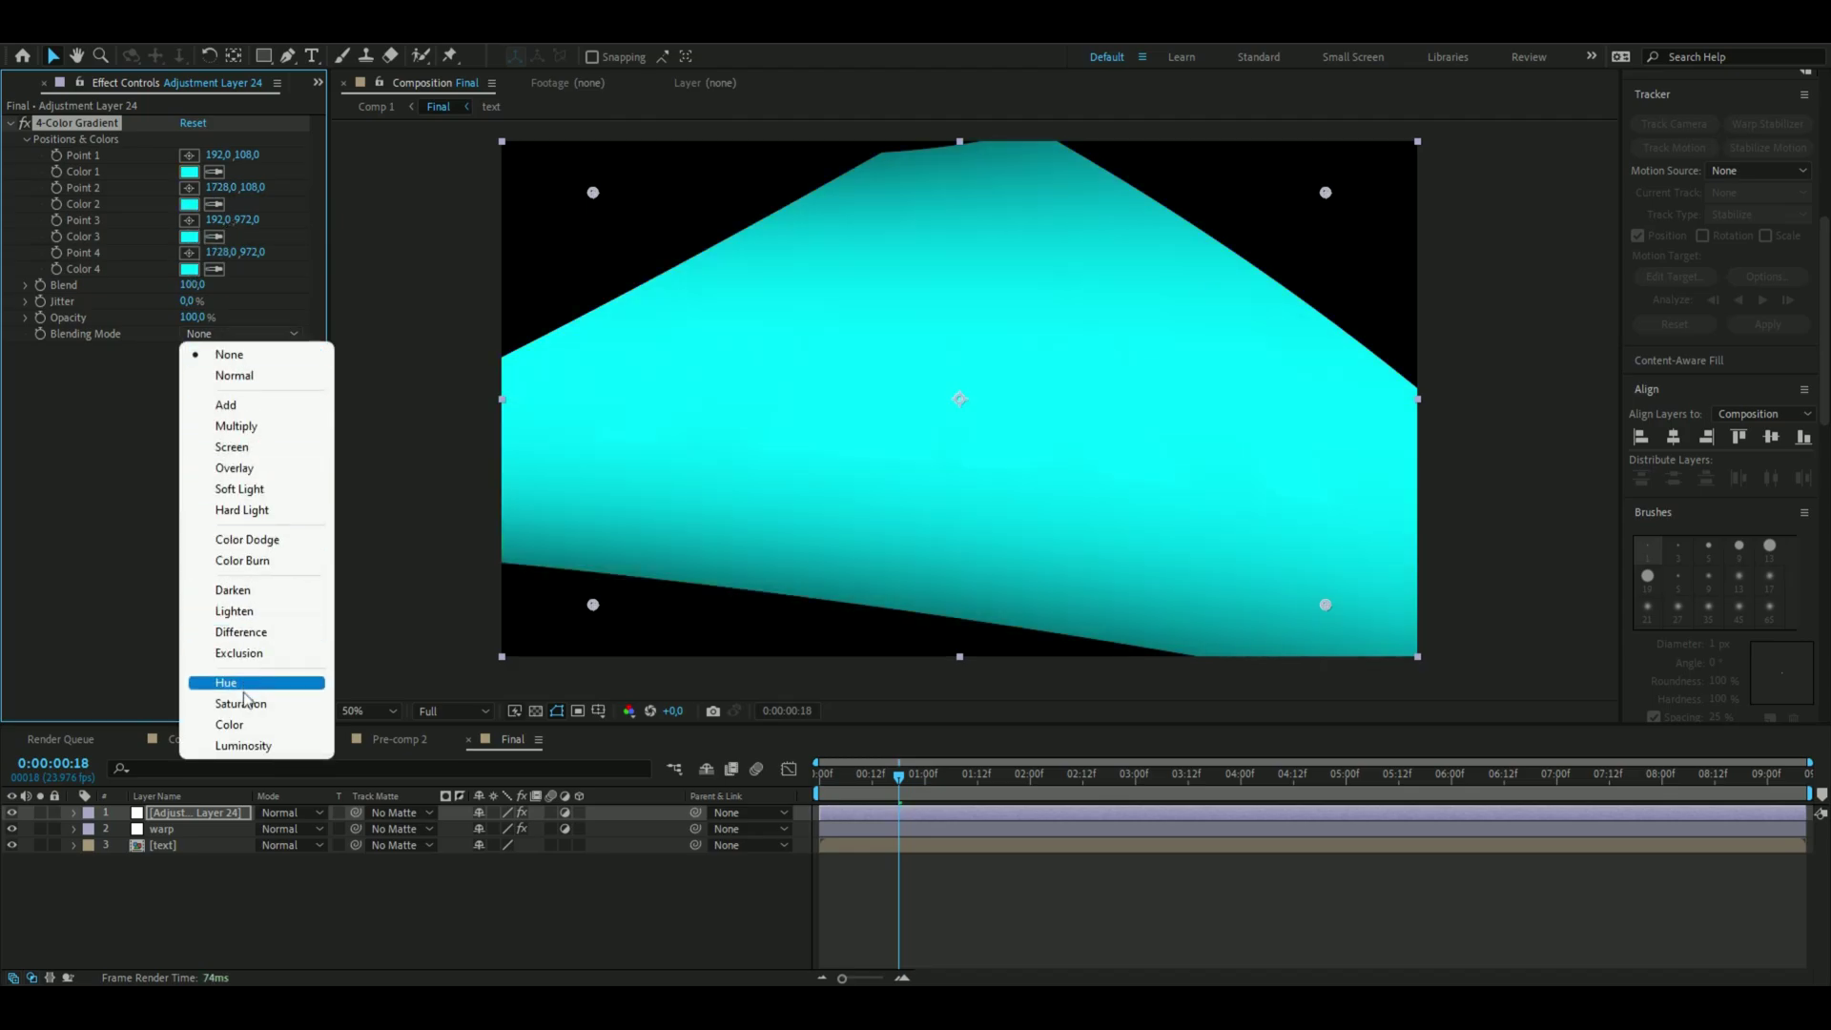
{"action": "left_click", "coordinate": [238, 724]}
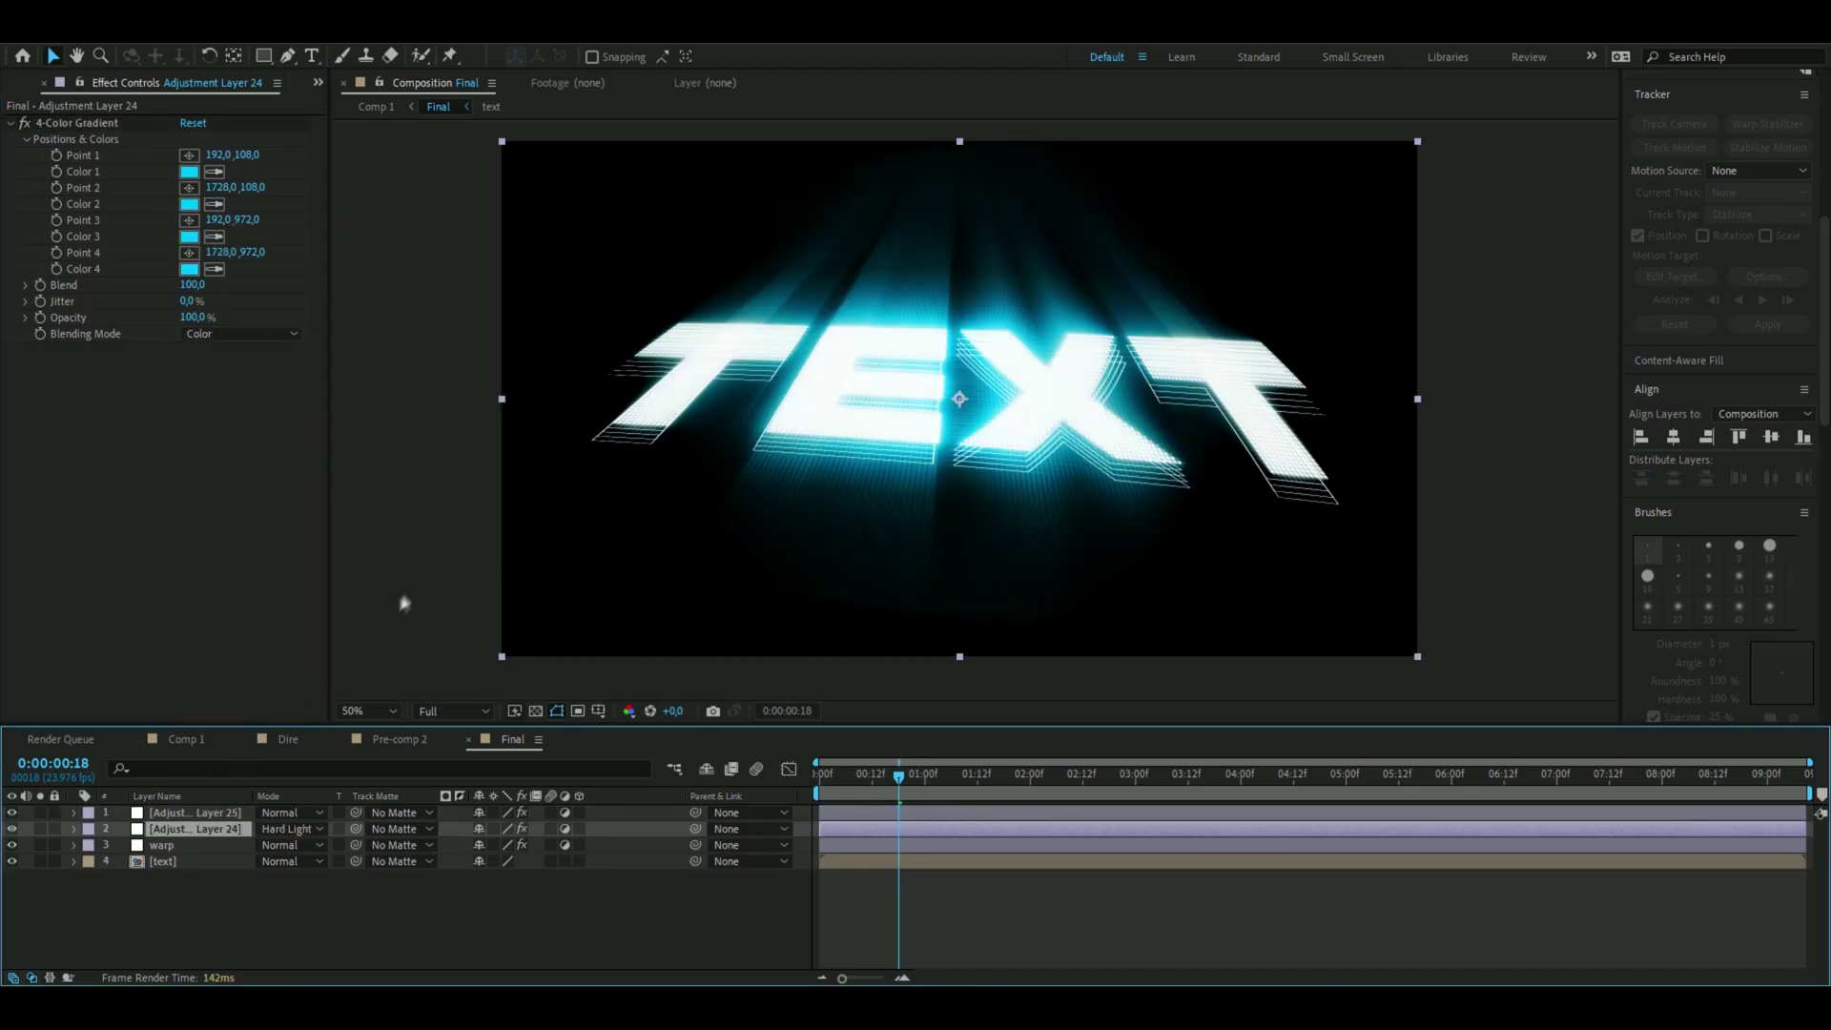
{"action": "left_click", "coordinate": [404, 589]}
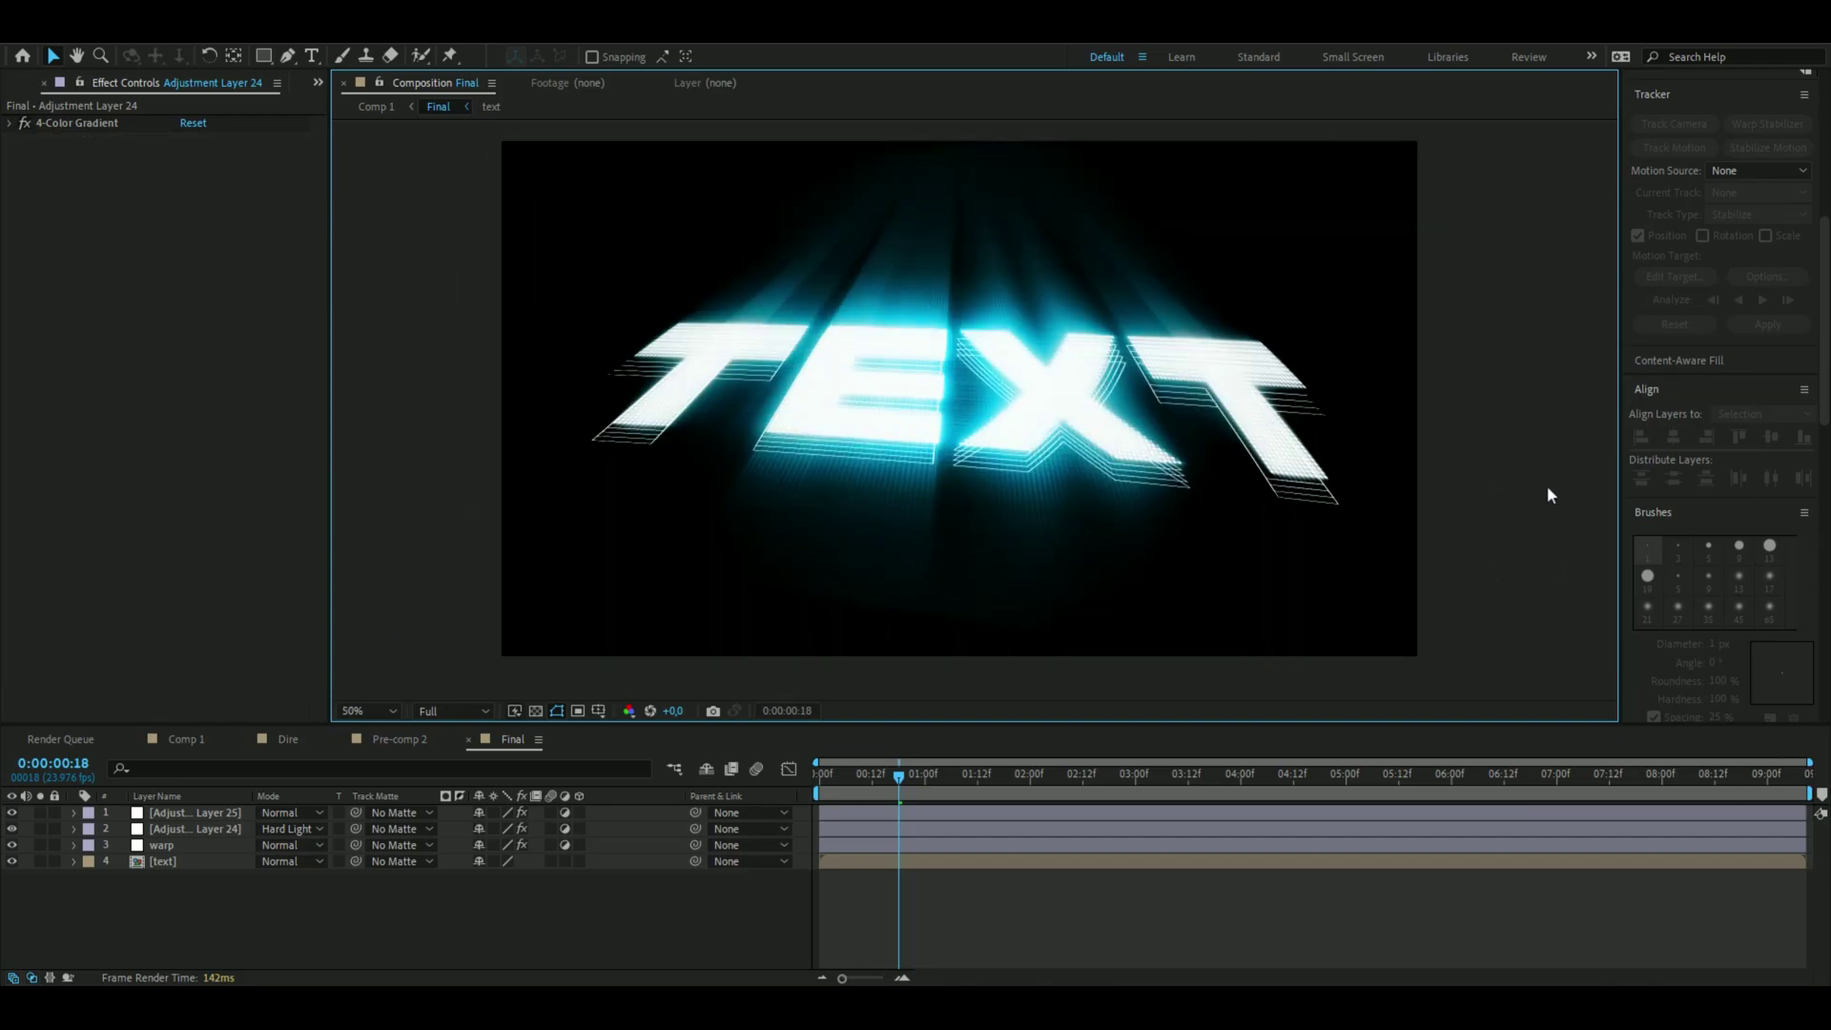
{"action": "scroll", "coordinate": [1549, 490], "scroll_direction": "up", "scroll_amount": 1}
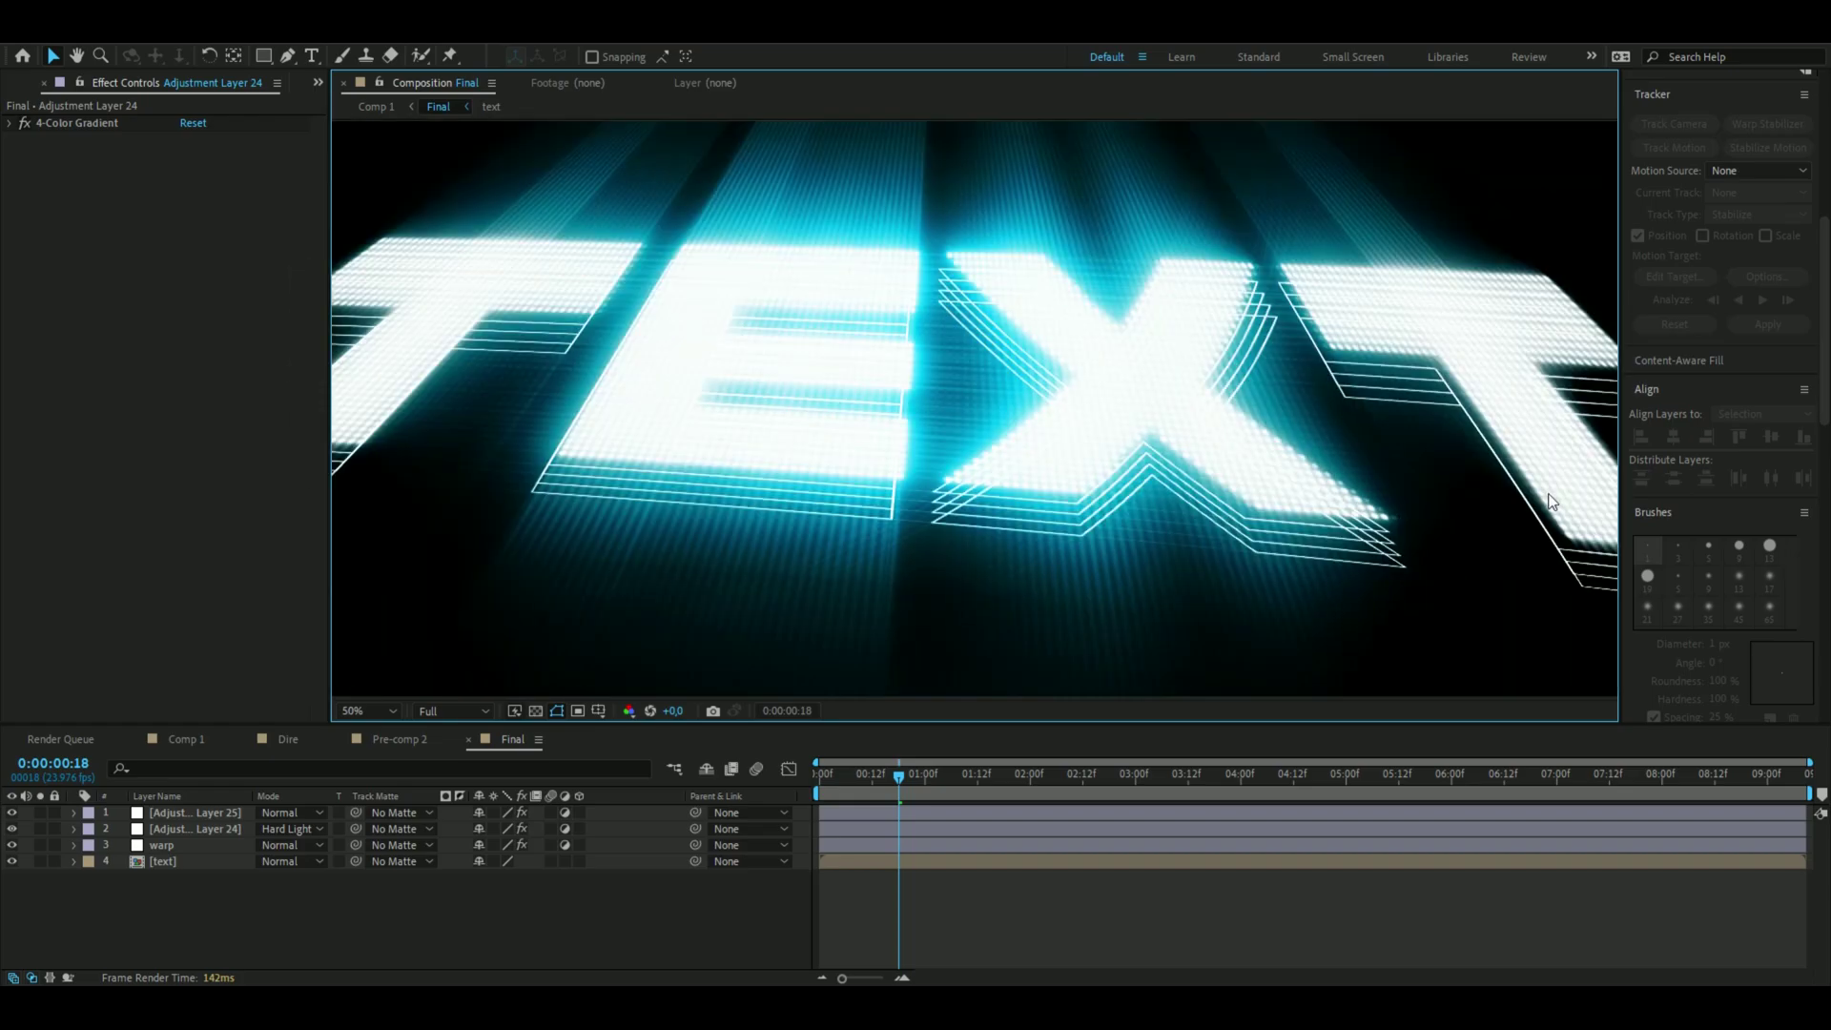
{"action": "scroll", "coordinate": [1548, 492], "scroll_direction": "down", "scroll_amount": 1}
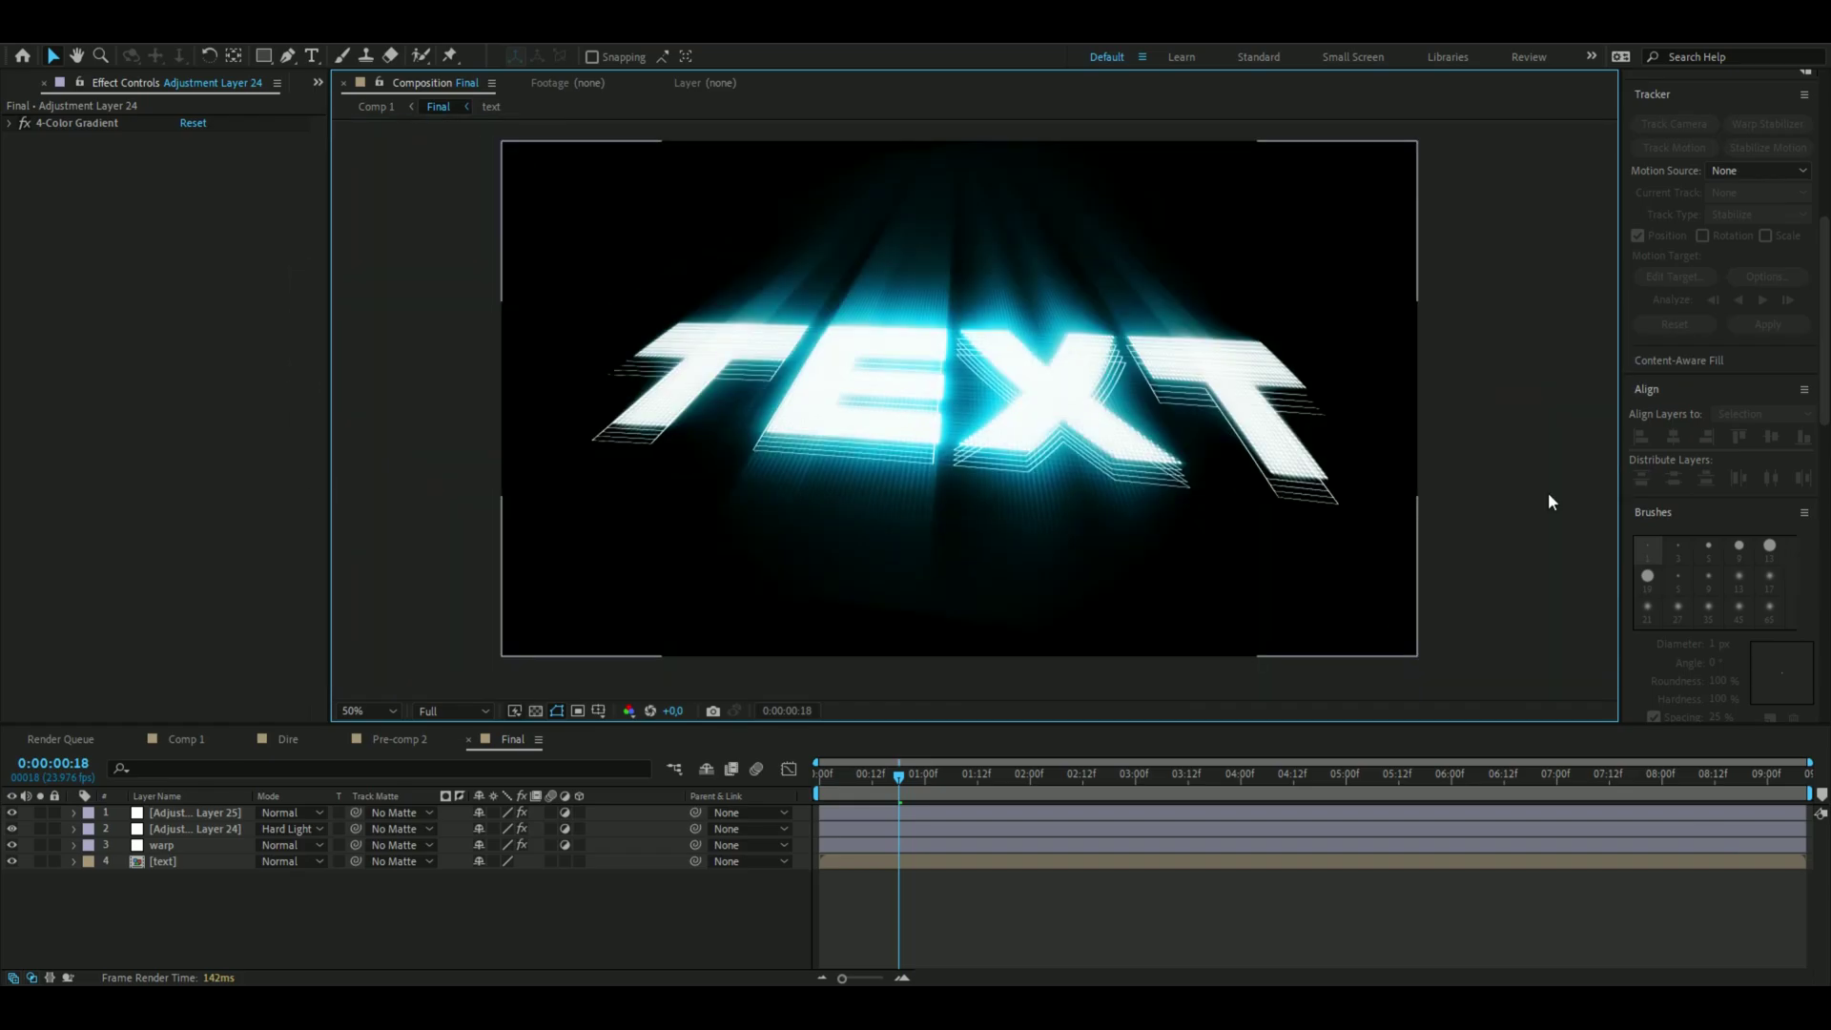